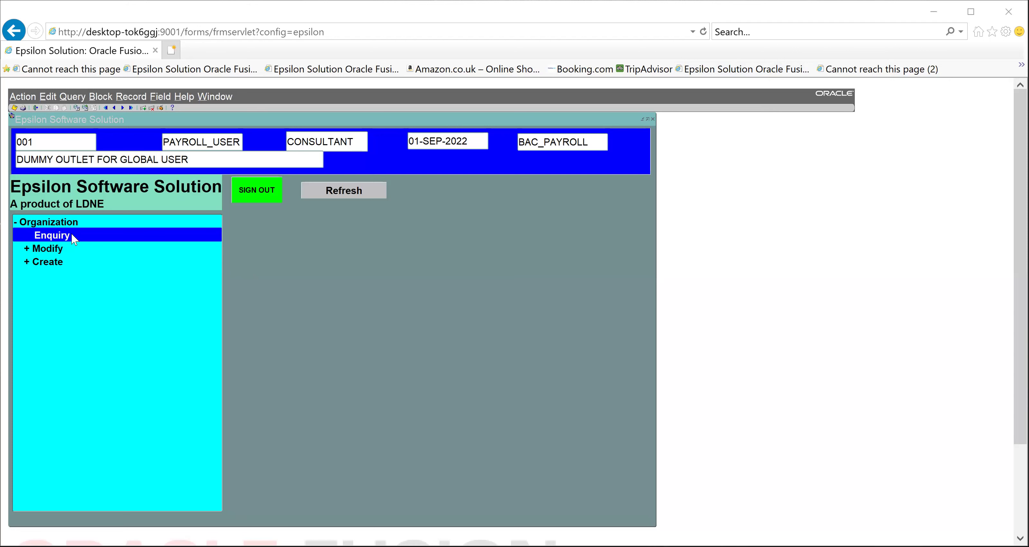
Expand Modify and Create in the navigation tree and open the Grade Definition form
{"action": "left_click", "coordinate": [45, 246]}
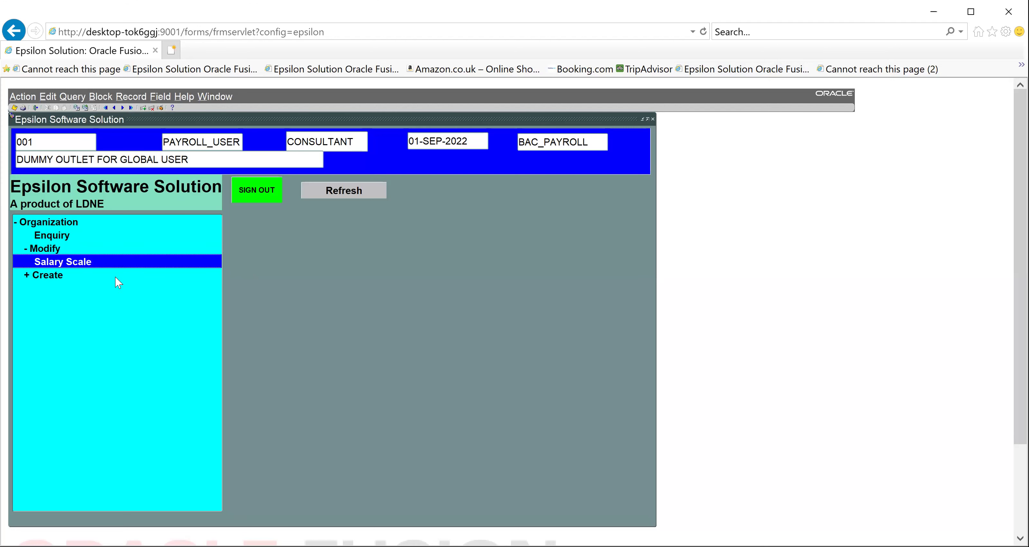
{"action": "left_click", "coordinate": [40, 274]}
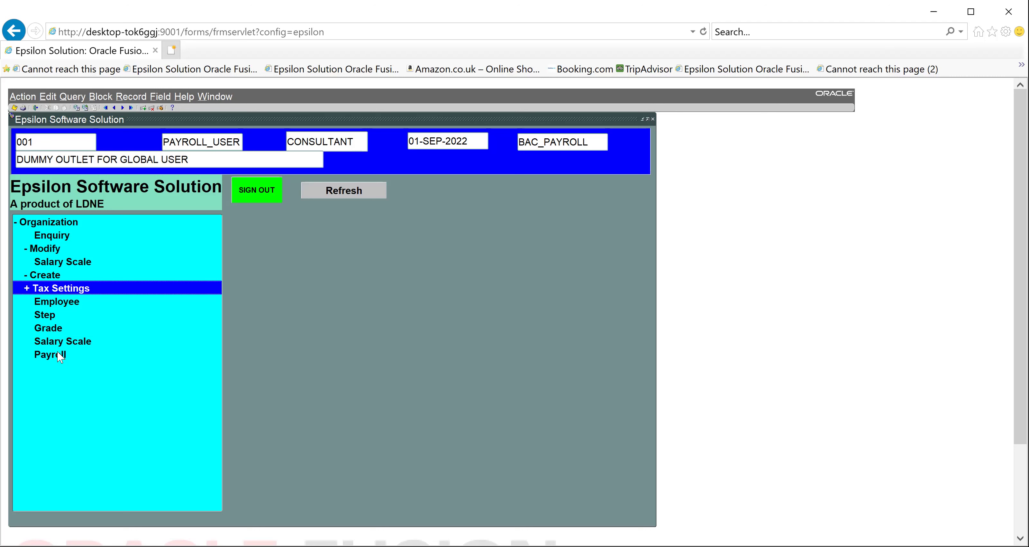
{"action": "left_click", "coordinate": [53, 328]}
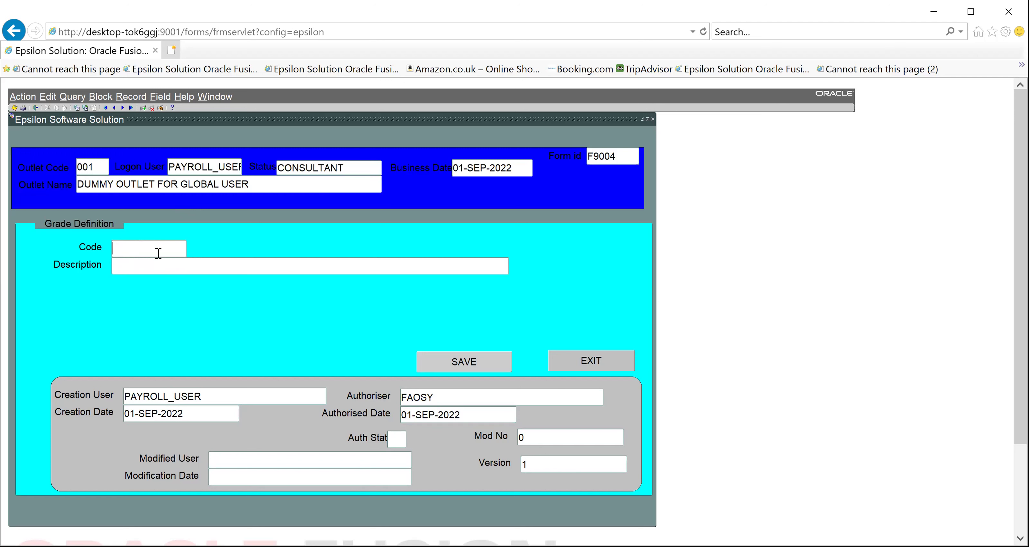
Enter grade code GRADE 0 with description 'Salary grabe of entry level'
{"action": "type", "text": "GRADE 0"}
{"action": "key", "text": "Tab"}
{"action": "type", "text": "SALT"}
{"action": "key", "text": "BackSpace"}
{"action": "type", "text": "ary"}
{"action": "key", "text": "BackSpace"}
{"action": "key", "text": "BackSpace"}
{"action": "key", "text": "BackSpace"}
{"action": "key", "text": "BackSpace"}
{"action": "key", "text": "BackSpace"}
{"action": "key", "text": "BackSpace"}
{"action": "type", "text": "alary grabe of ent"}
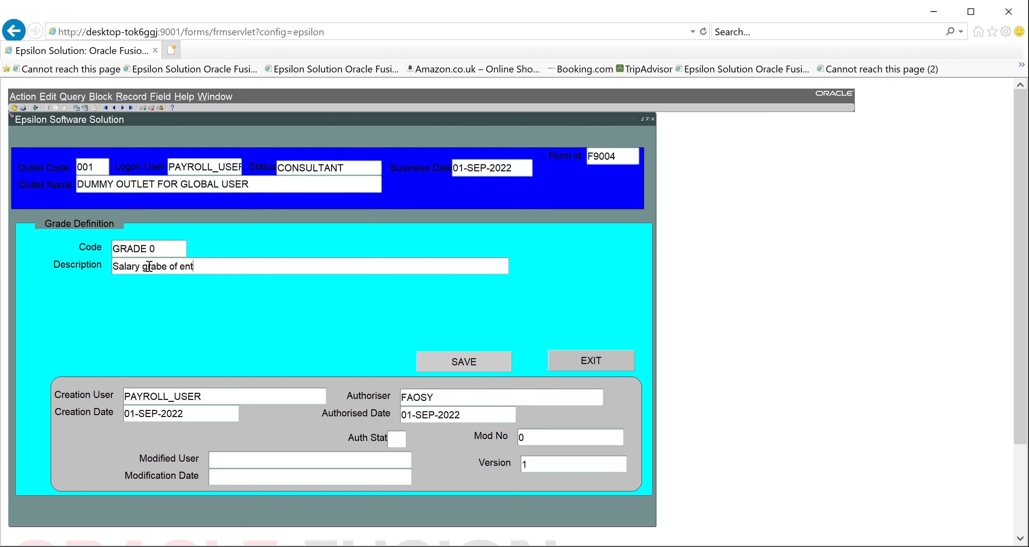
{"action": "key", "text": "BackSpace"}
{"action": "type", "text": "try level"}
Save grade GRADE 0 and close the Grade form, dismissing the warning
{"action": "left_click", "coordinate": [476, 356]}
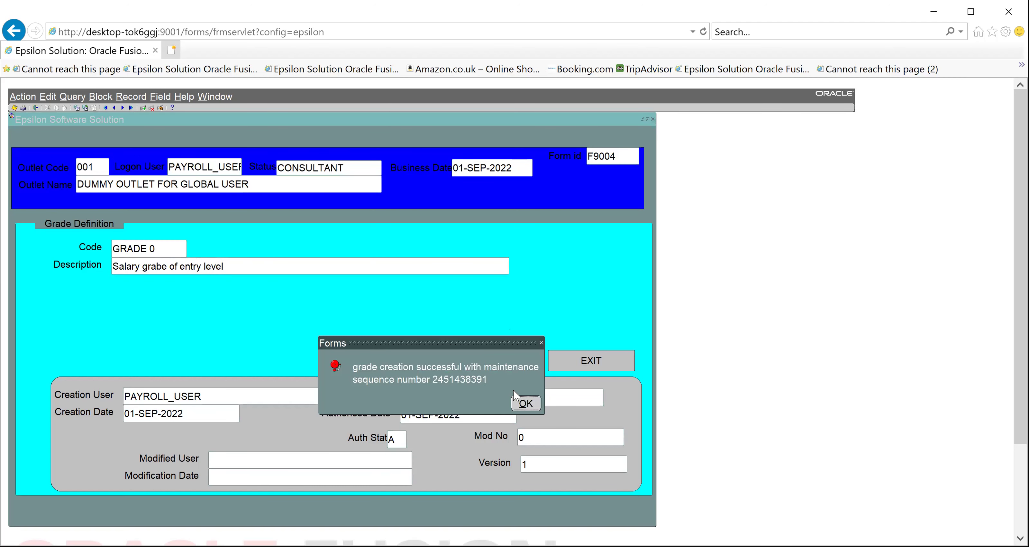
{"action": "left_click", "coordinate": [523, 403]}
{"action": "left_click", "coordinate": [583, 356]}
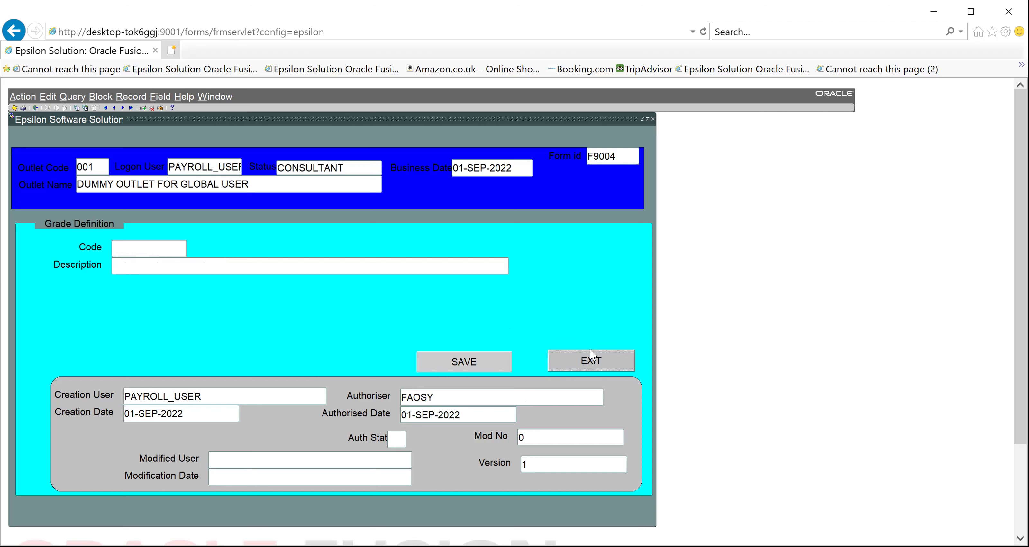
{"action": "left_click", "coordinate": [508, 397]}
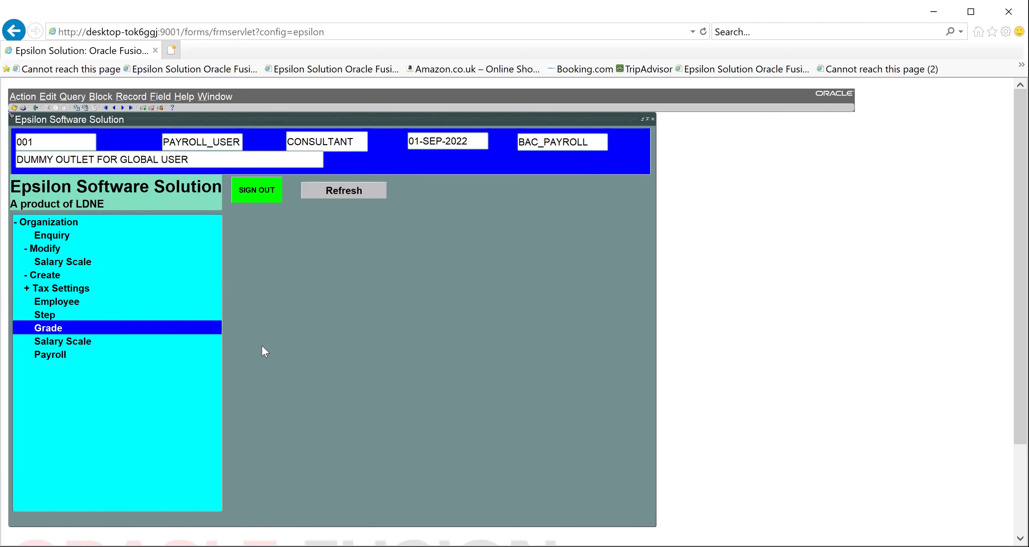
Open the Step form and enter code setp01 with description 'first step on grane level 0'
{"action": "left_click", "coordinate": [50, 315]}
{"action": "double_click", "coordinate": [50, 315]}
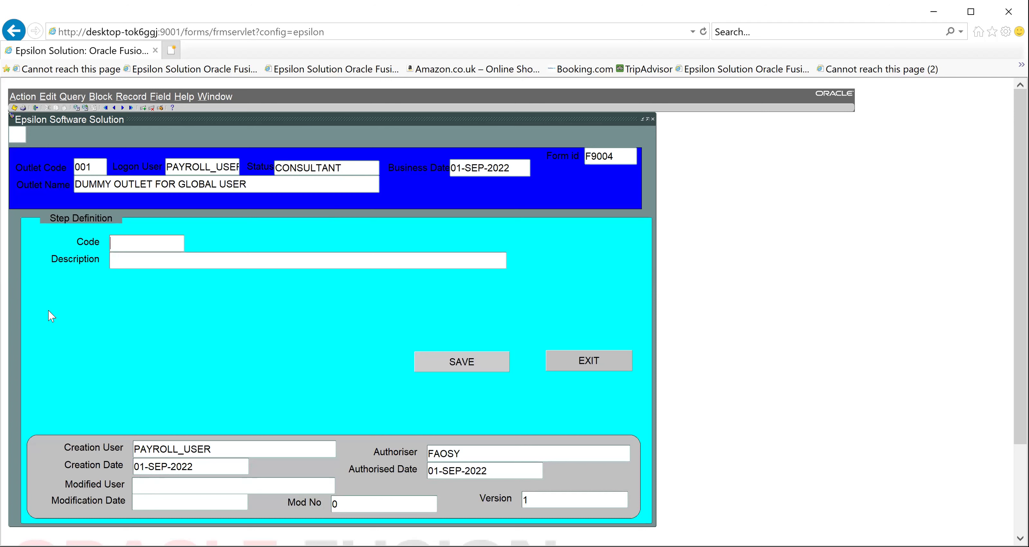
{"action": "left_click", "coordinate": [137, 239]}
{"action": "type", "text": "setp01"}
{"action": "key", "text": "Tab"}
{"action": "type", "text": "rane "}
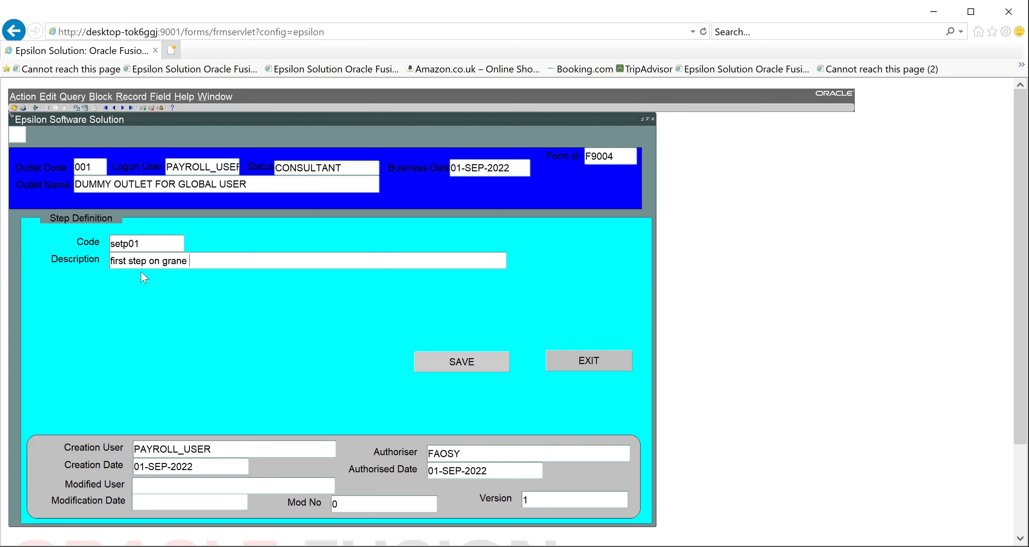
{"action": "type", "text": "level 0"}
Save step setp01 and close the Step form, dismissing the FRM-40202 warning
{"action": "left_click", "coordinate": [449, 357]}
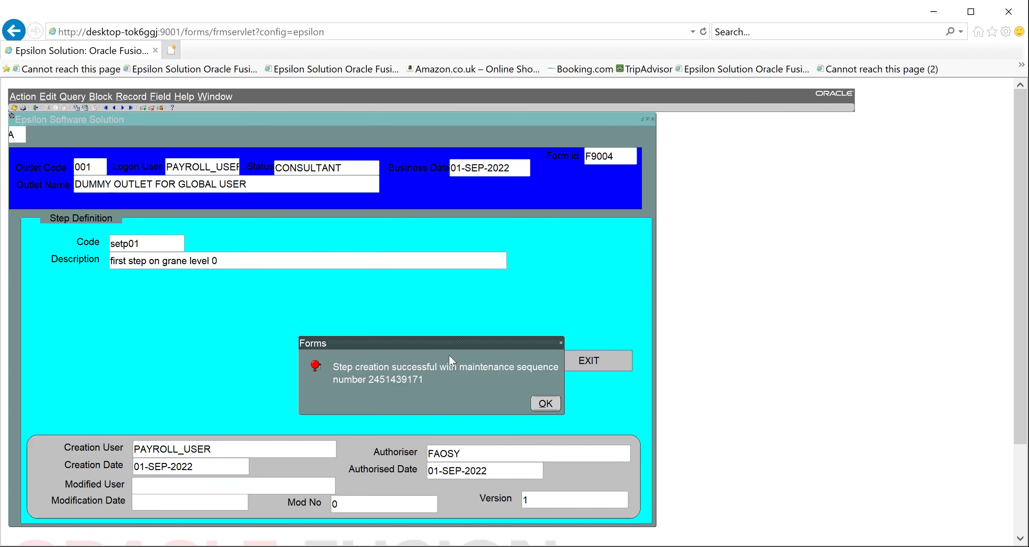
{"action": "left_click", "coordinate": [546, 403]}
{"action": "left_click", "coordinate": [574, 363]}
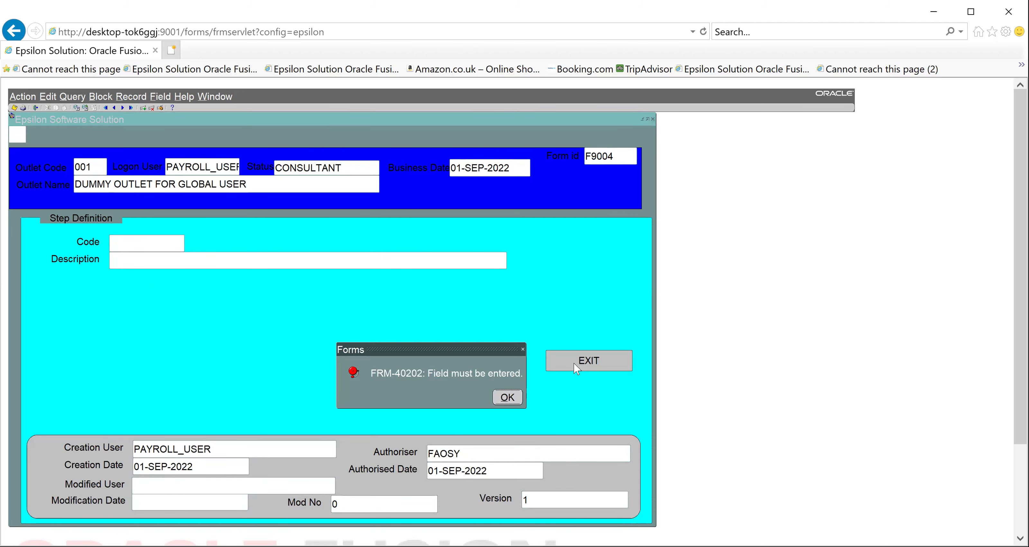
{"action": "left_click", "coordinate": [516, 399]}
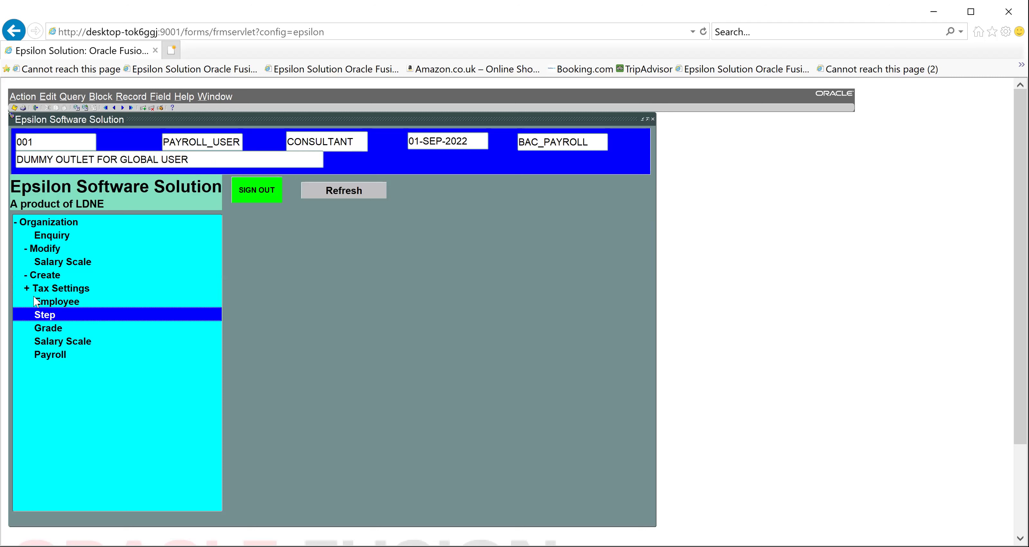
Open the Salary Scale form and choose grade GRADE 0 from the Grades list
{"action": "double_click", "coordinate": [54, 341]}
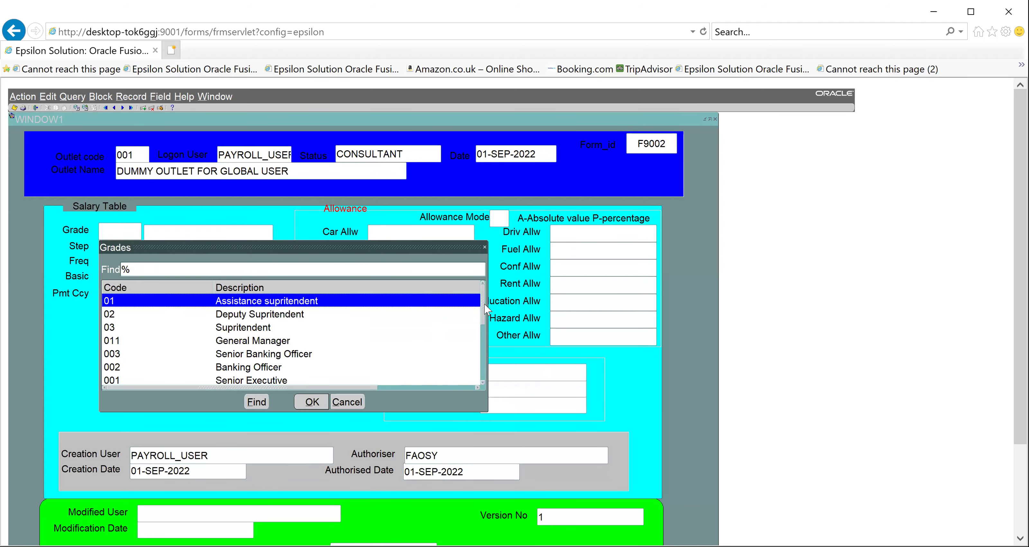
{"action": "left_click_drag", "start_coordinate": [485, 304], "coordinate": [495, 372]}
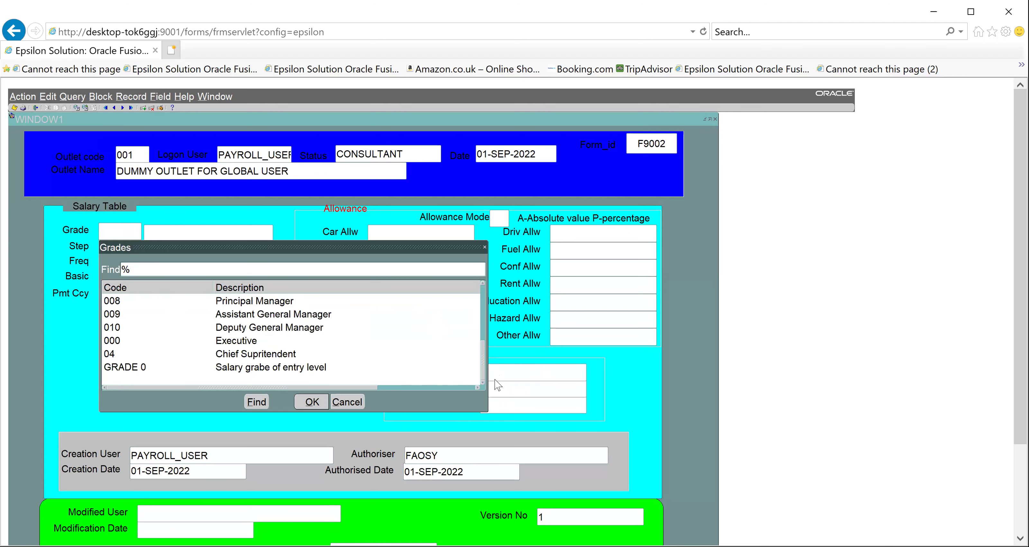
{"action": "left_click", "coordinate": [132, 367]}
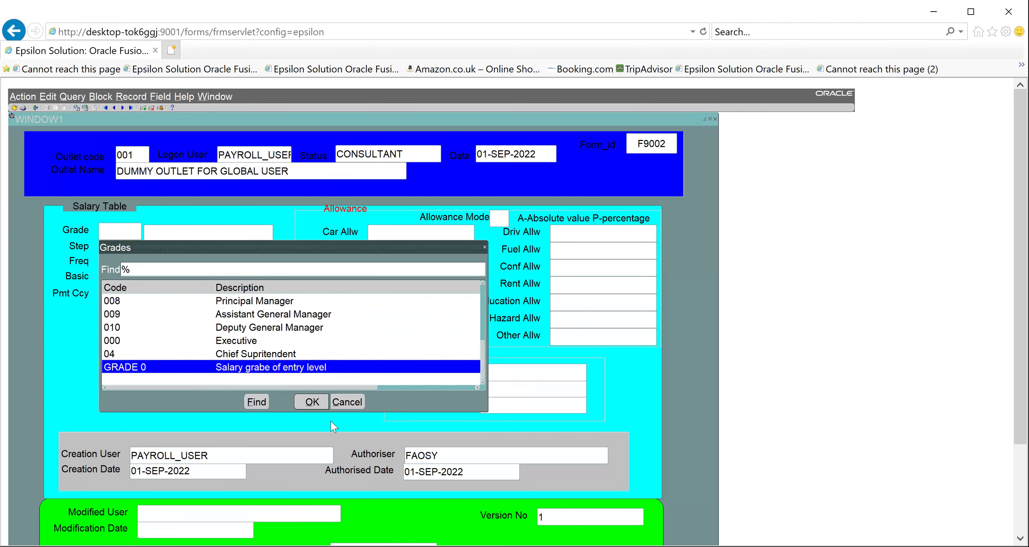
{"action": "left_click", "coordinate": [316, 402]}
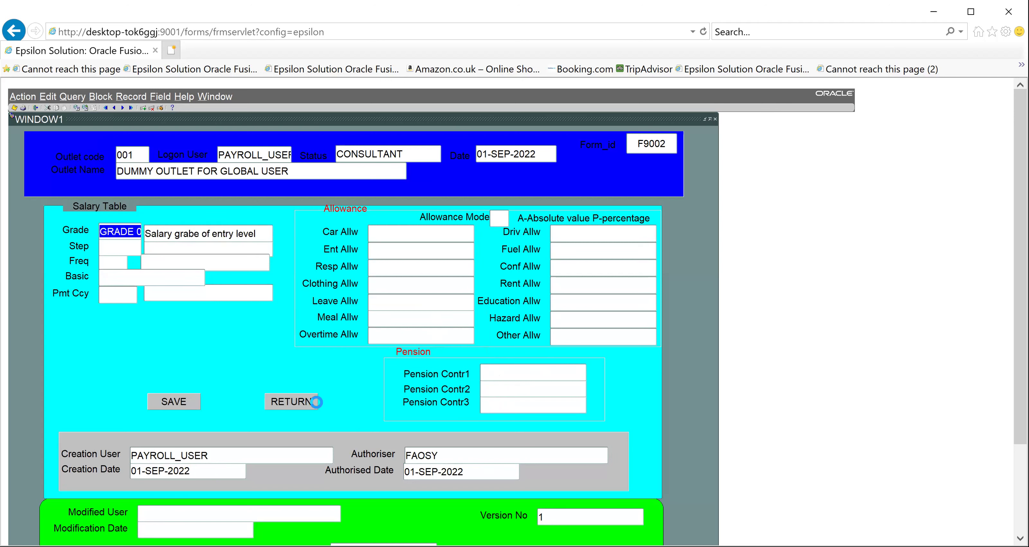
Set the salary scale step to setp01 from the list of valid steps
{"action": "key", "text": "Tab"}
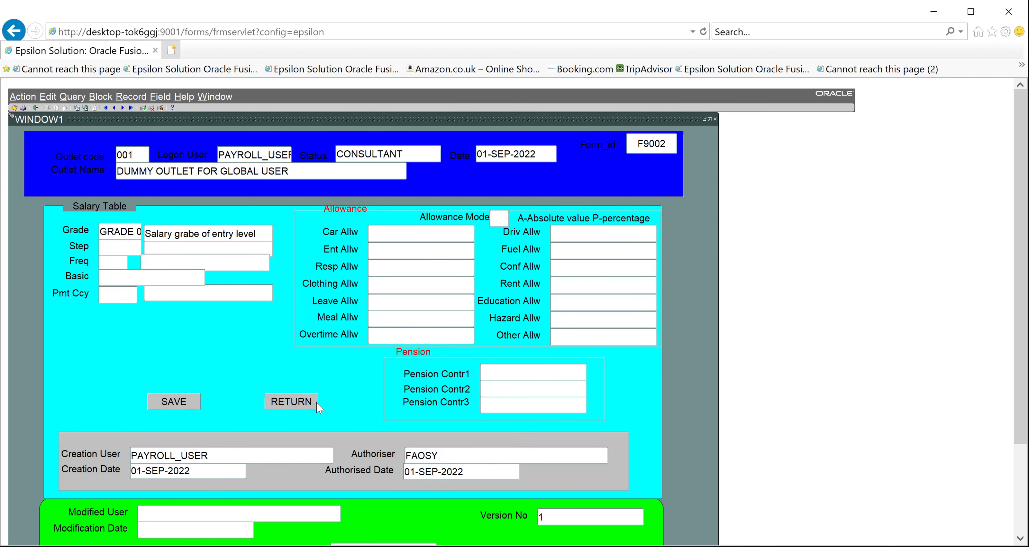
{"action": "key", "text": "ctrl+l"}
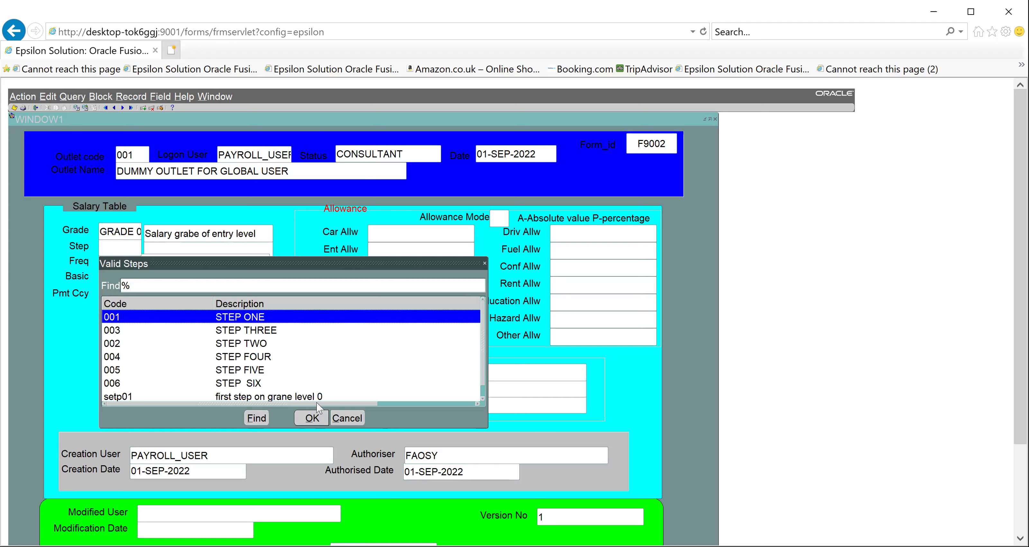
{"action": "key", "text": "Down"}
{"action": "key", "text": "Down"}
{"action": "key", "text": "Down"}
{"action": "key", "text": "Down"}
{"action": "key", "text": "Down"}
{"action": "key", "text": "Down"}
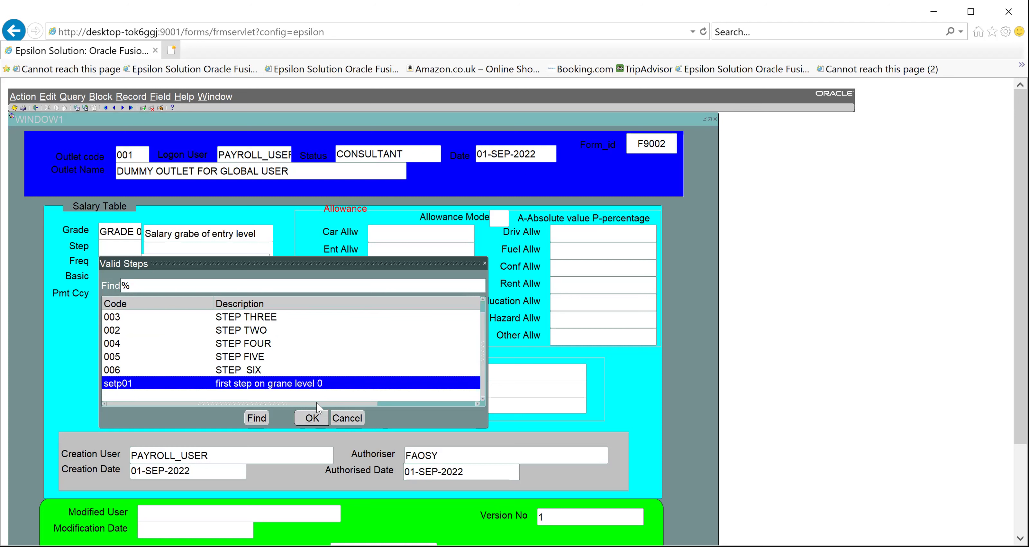
{"action": "key", "text": "Return"}
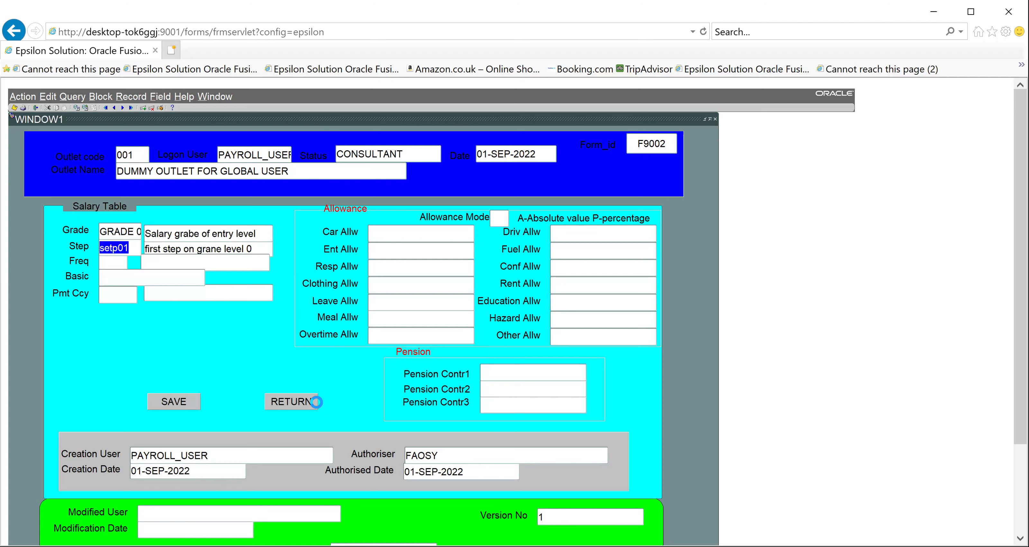
Set pay frequency to W (WEEKLY) and the basic salary to 10,000.00
{"action": "left_click", "coordinate": [120, 260]}
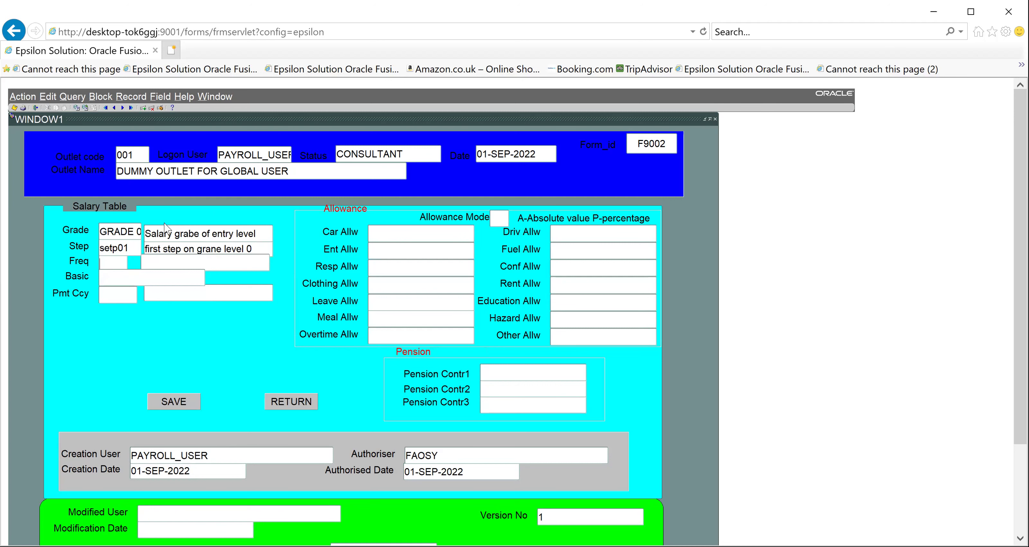
{"action": "key", "text": "ctrl+l"}
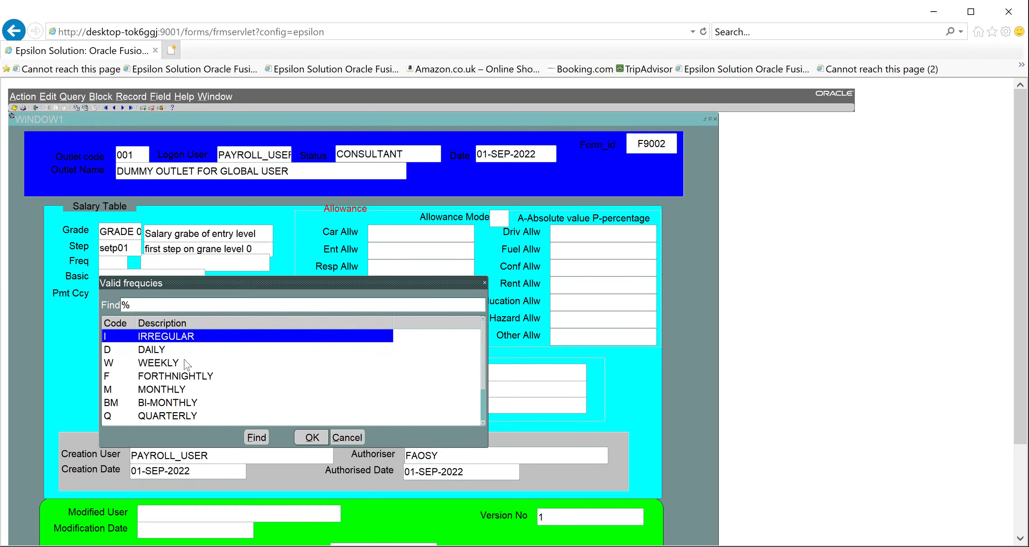
{"action": "left_click", "coordinate": [173, 363]}
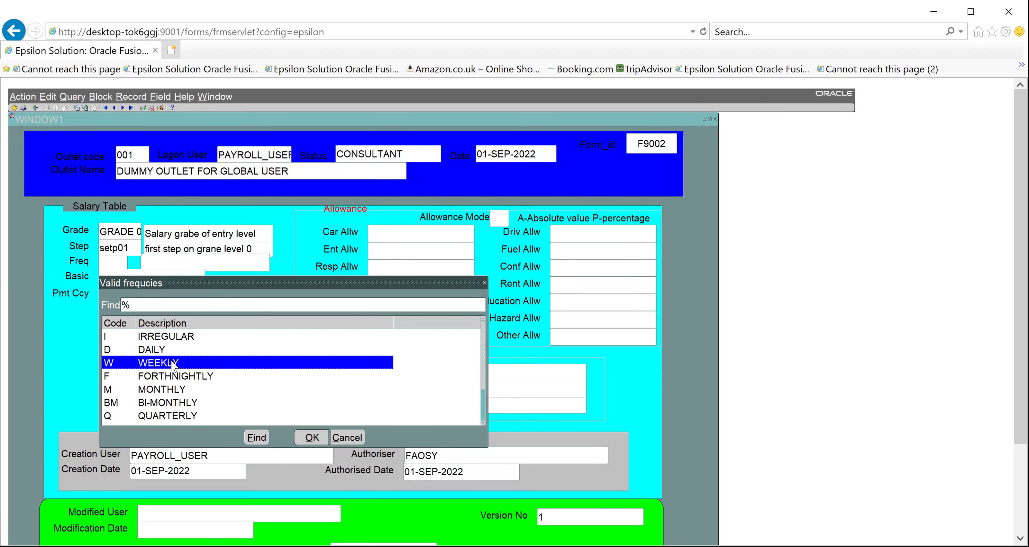
{"action": "left_click", "coordinate": [308, 437]}
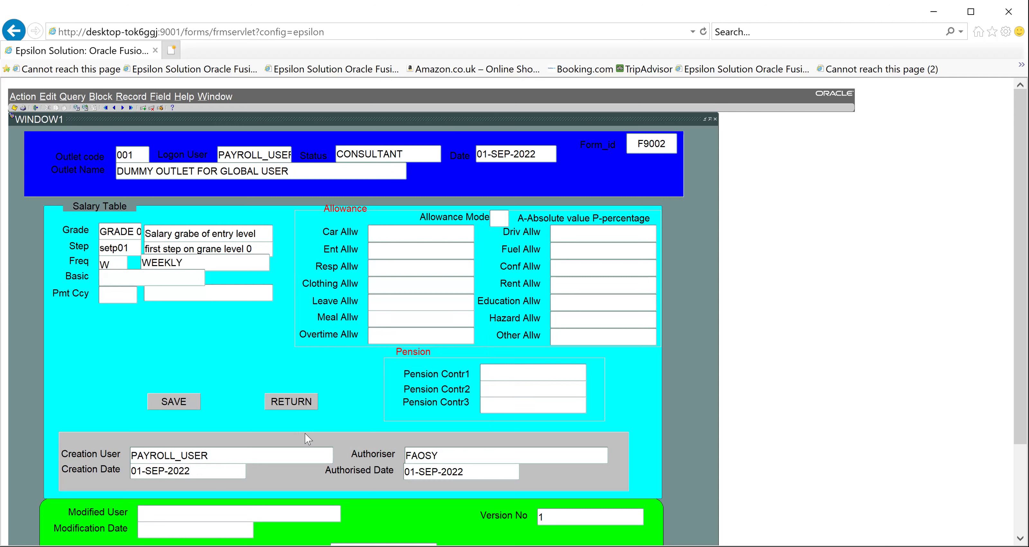
{"action": "type", "text": "0000"}
{"action": "key", "text": "Tab"}
Choose NGN (NIGERIAN NAIRA) as the payment currency from Valid Currencies
{"action": "double_click", "coordinate": [116, 293]}
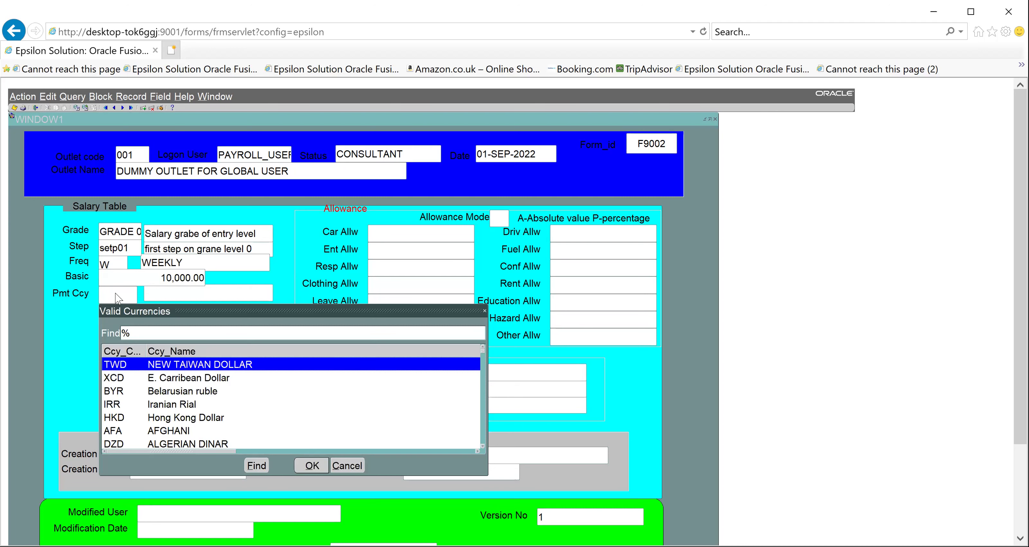
{"action": "type", "text": "ngN"}
{"action": "key", "text": "Return"}
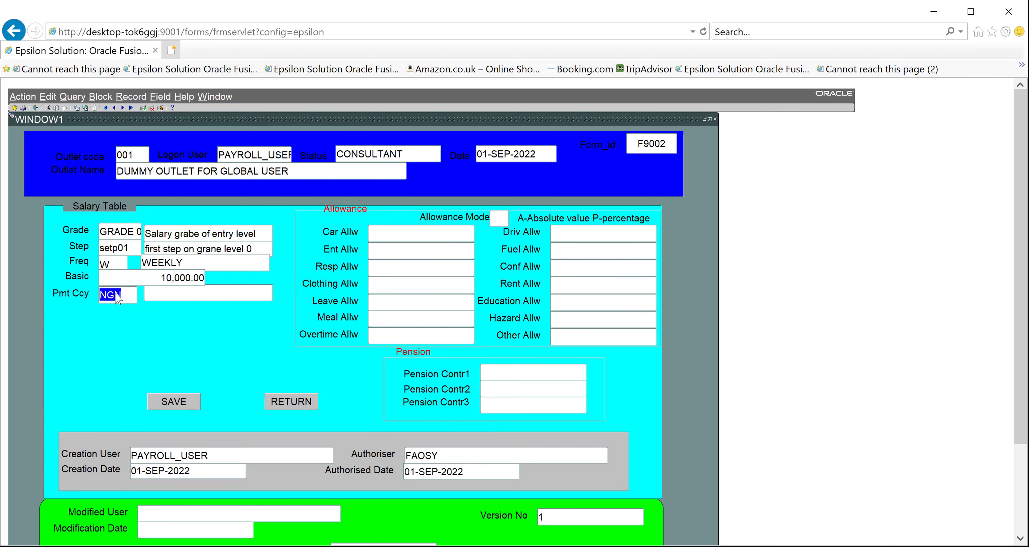
{"action": "left_click", "coordinate": [118, 298]}
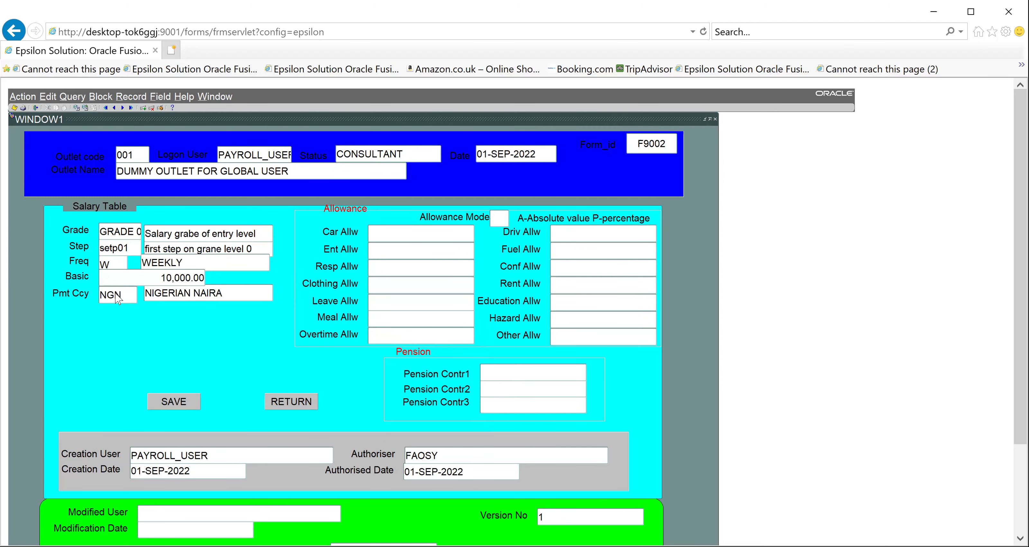
{"action": "left_click", "coordinate": [500, 219]}
{"action": "left_click", "coordinate": [500, 215]}
Enter allowance mode P and a car allowance of 5
{"action": "type", "text": "P"}
{"action": "type", "text": "5"}
{"action": "key", "text": "Tab"}
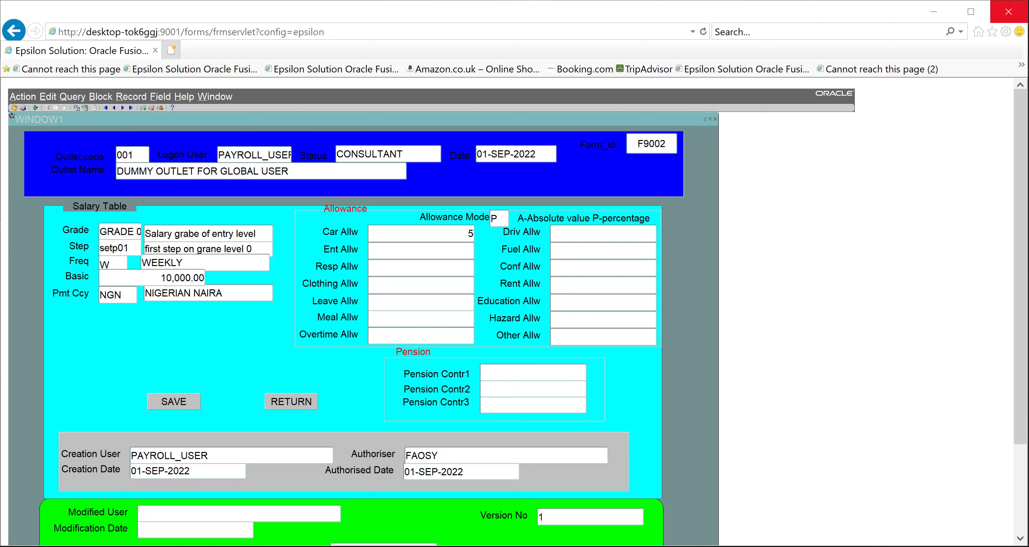
Enter leave allowance 15 and rent allowance 13 on the salary scale
{"action": "left_click", "coordinate": [442, 292]}
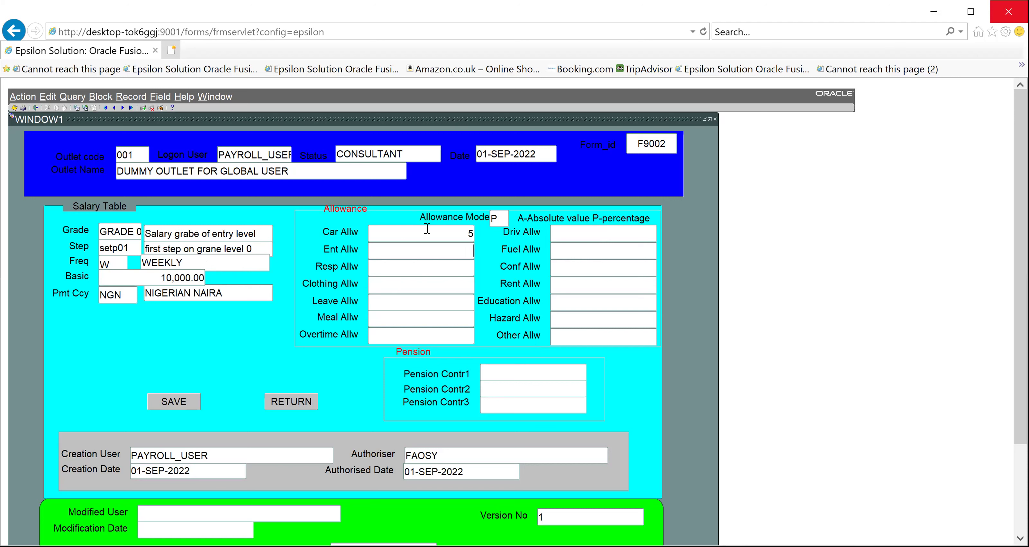
{"action": "left_click", "coordinate": [423, 301]}
{"action": "type", "text": "15"}
{"action": "left_click", "coordinate": [581, 284]}
{"action": "type", "text": "5"}
{"action": "key", "text": "BackSpace"}
{"action": "type", "text": "13"}
{"action": "left_click", "coordinate": [596, 319]}
Save the salary scale, return to the menu, and open the Employee Maintenance form
{"action": "left_click", "coordinate": [159, 402]}
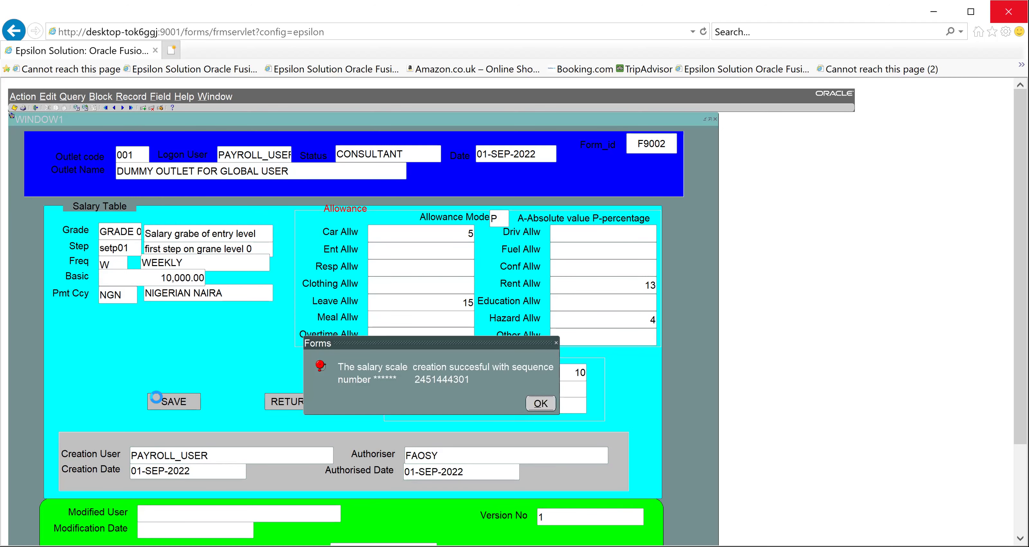
{"action": "left_click", "coordinate": [541, 404]}
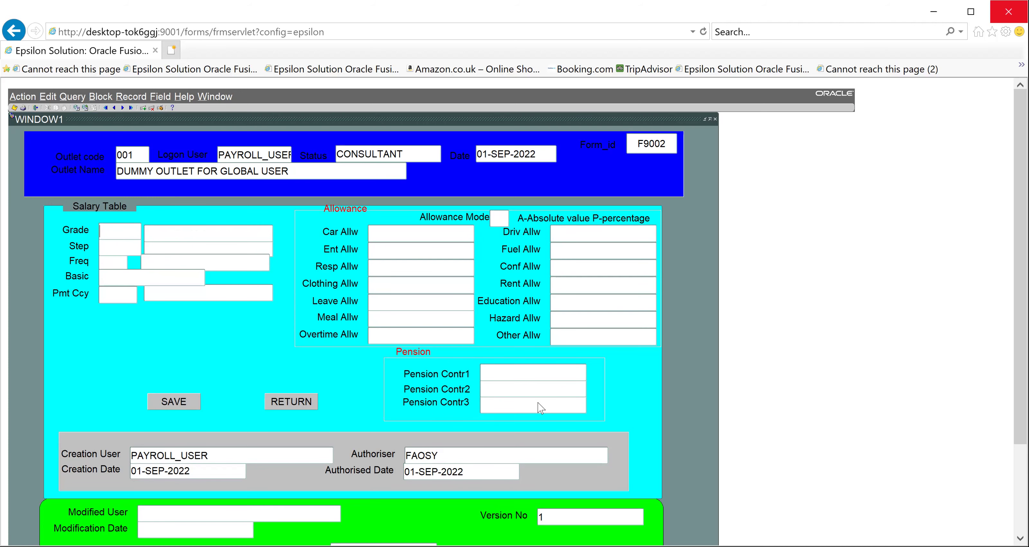
{"action": "left_click", "coordinate": [292, 401]}
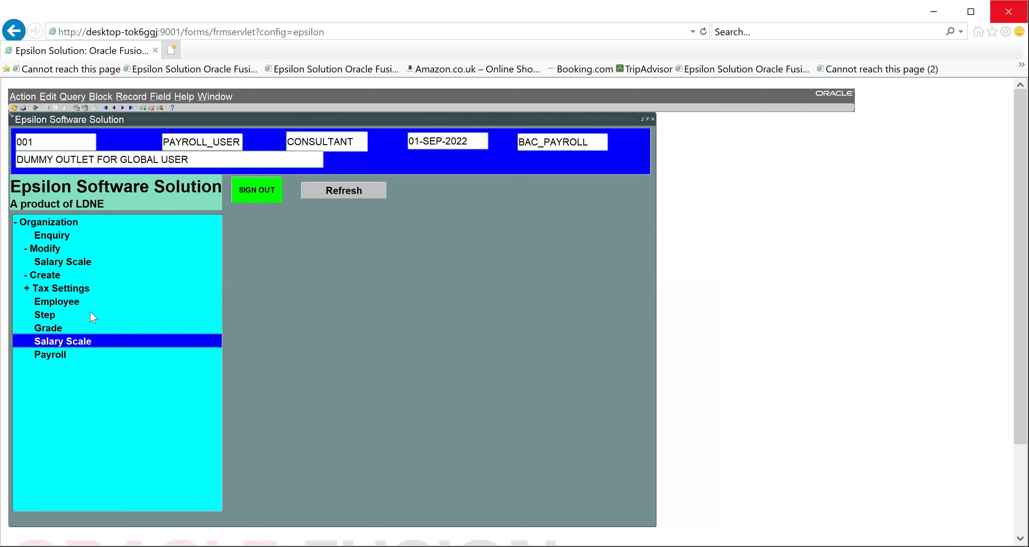
{"action": "double_click", "coordinate": [62, 300]}
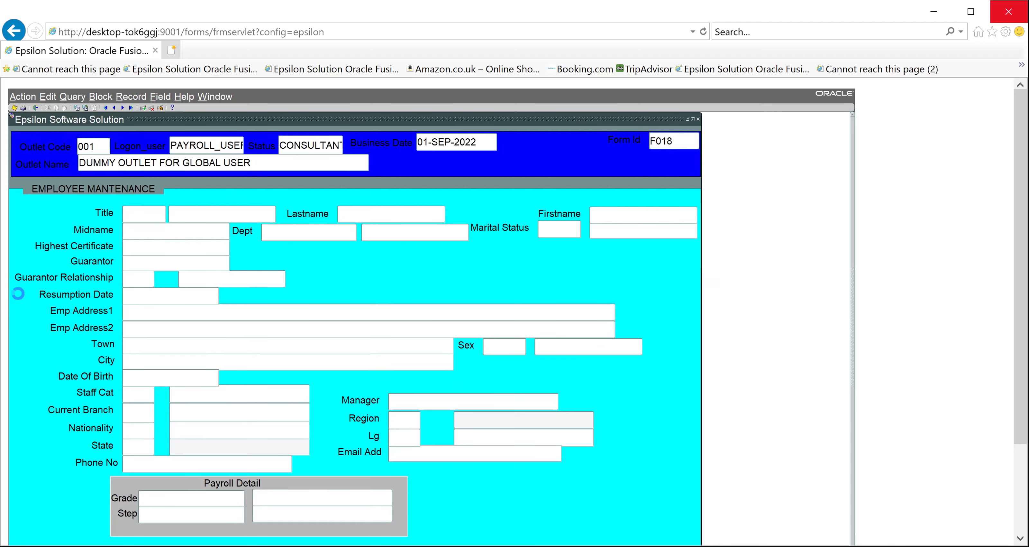
Set title 001 MISTER and enter the employee's last, first and middle names
{"action": "left_click", "coordinate": [154, 209]}
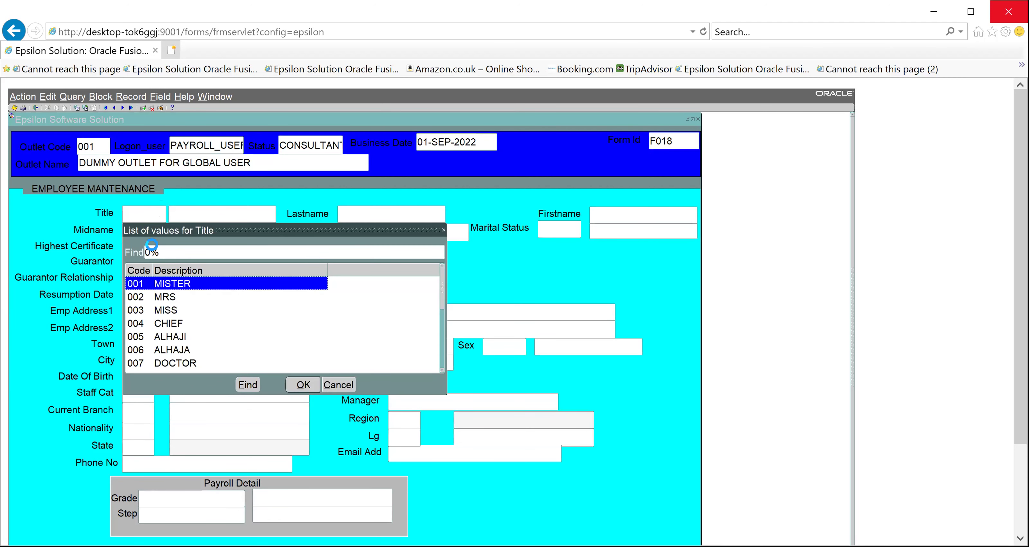
{"action": "key", "text": "Return"}
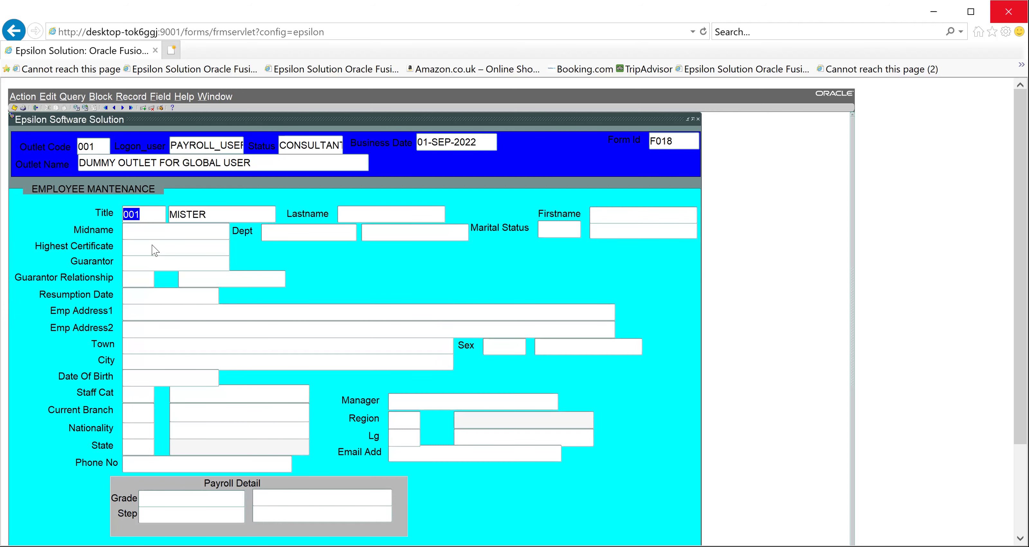
{"action": "left_click", "coordinate": [593, 212]}
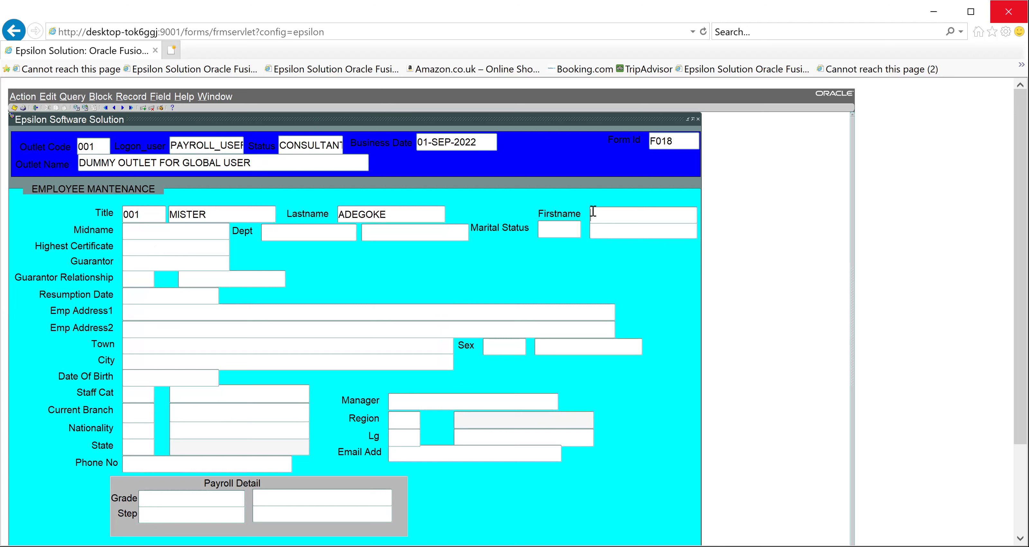
{"action": "key", "text": "Tab"}
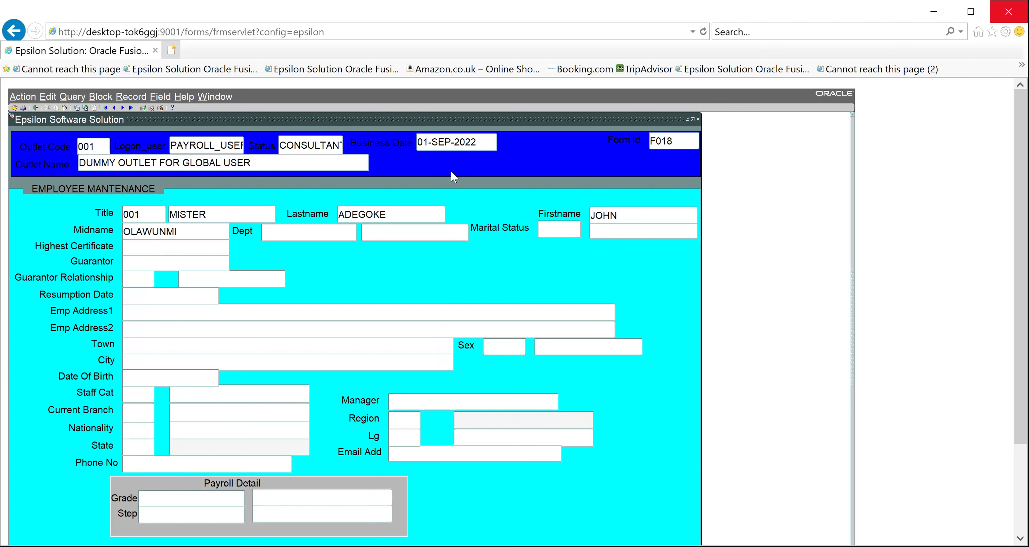
Set the employee's department to CUSTSERV and marital status to 001 SINGLE
{"action": "double_click", "coordinate": [314, 229]}
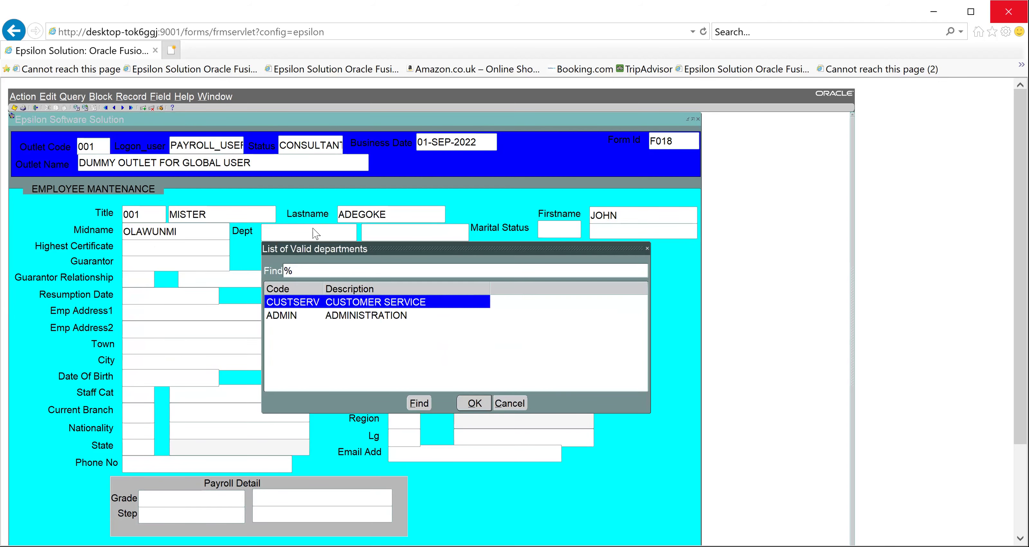
{"action": "left_click", "coordinate": [312, 227]}
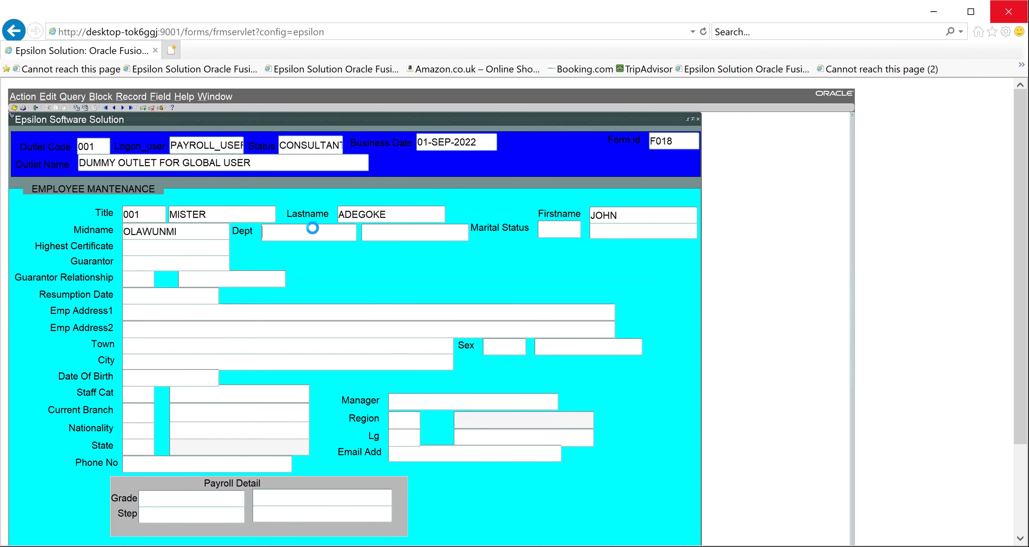
{"action": "key", "text": "Tab"}
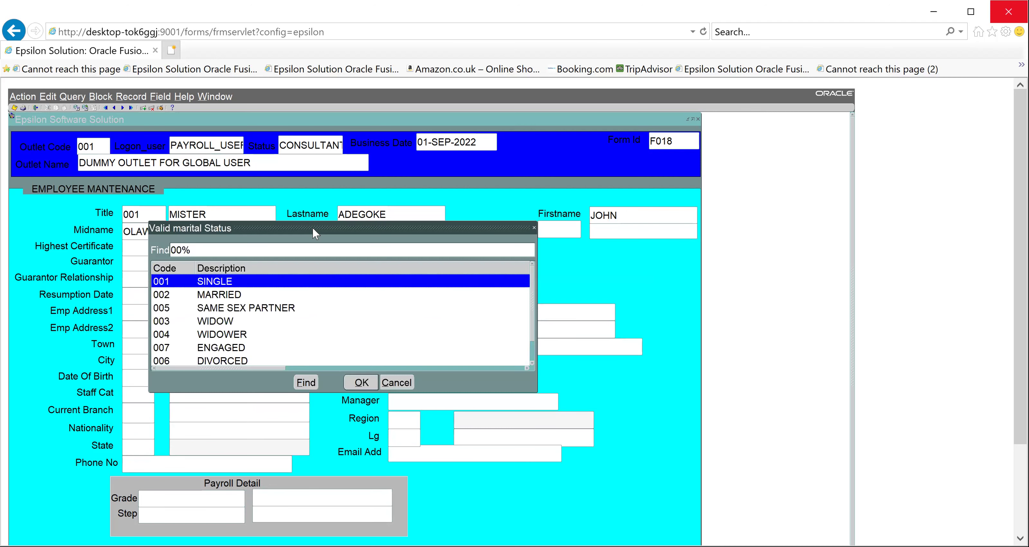
{"action": "key", "text": "Down"}
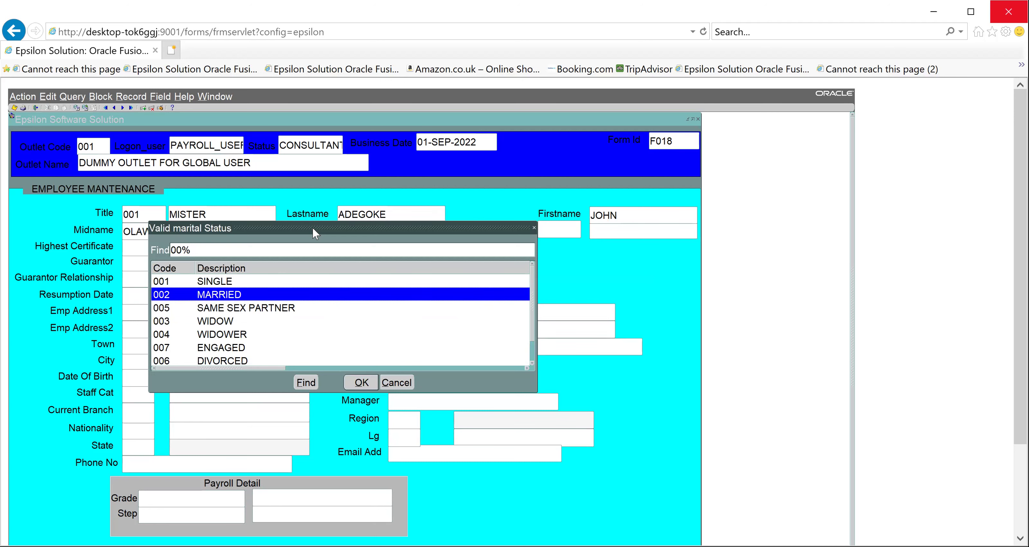
{"action": "key", "text": "Up"}
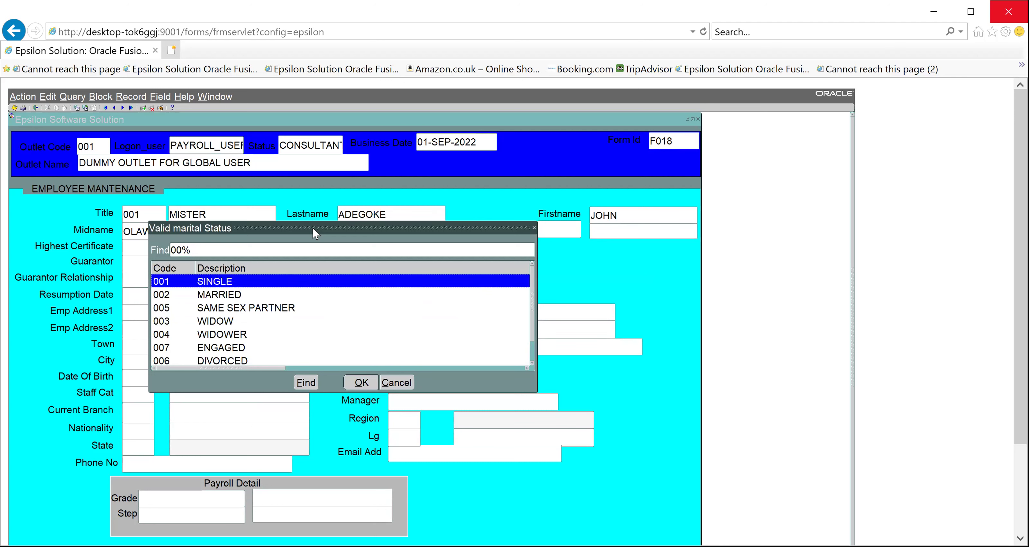
{"action": "key", "text": "Return"}
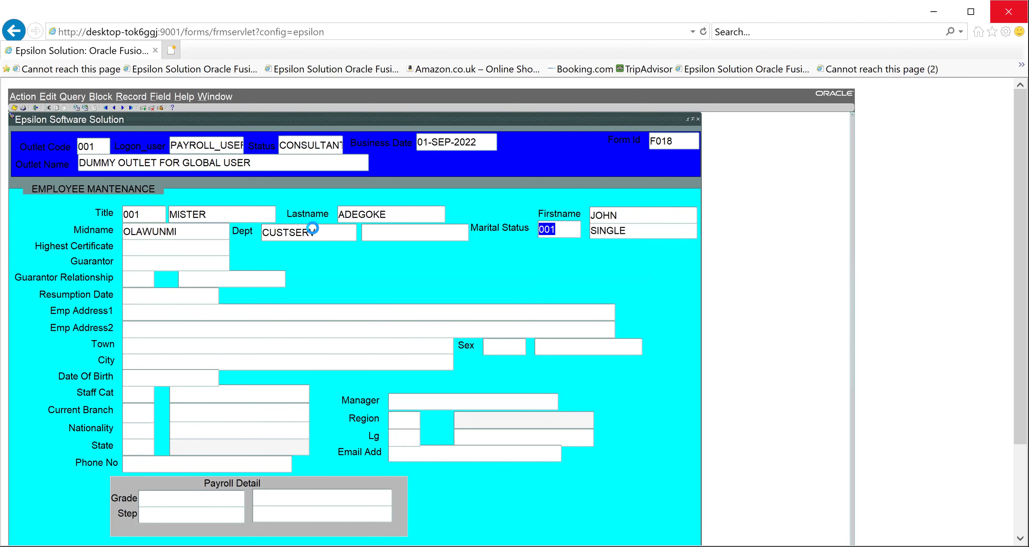
{"action": "left_click", "coordinate": [177, 249]}
Enter highest certificate BA and resumption date 01-SEP-2022, skipping the guarantor
{"action": "type", "text": "BA,"}
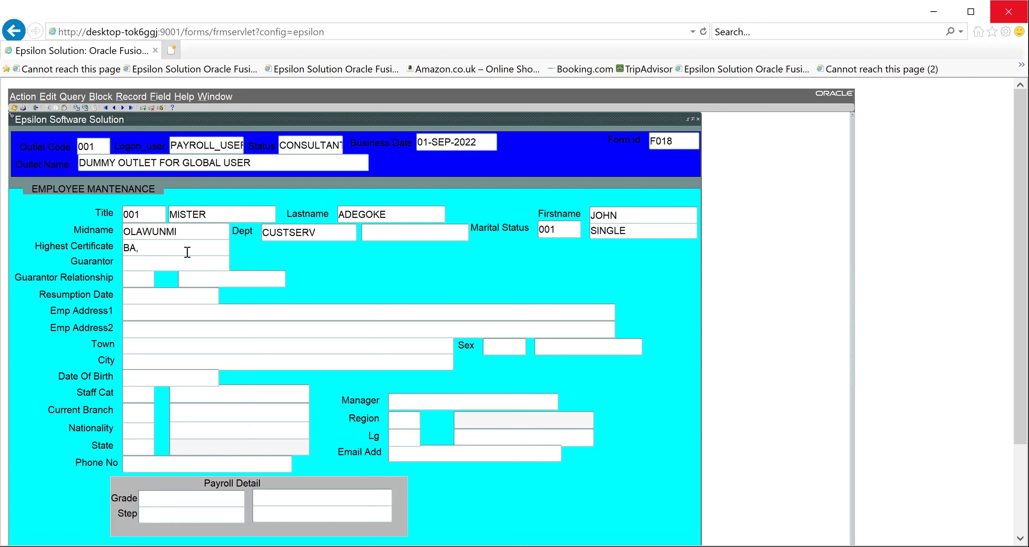
{"action": "key", "text": "Tab"}
{"action": "key", "text": "Tab"}
{"action": "key", "text": "Tab"}
{"action": "left_click", "coordinate": [162, 298]}
{"action": "type", "text": "01-SEP-2022"}
{"action": "key", "text": "Tab"}
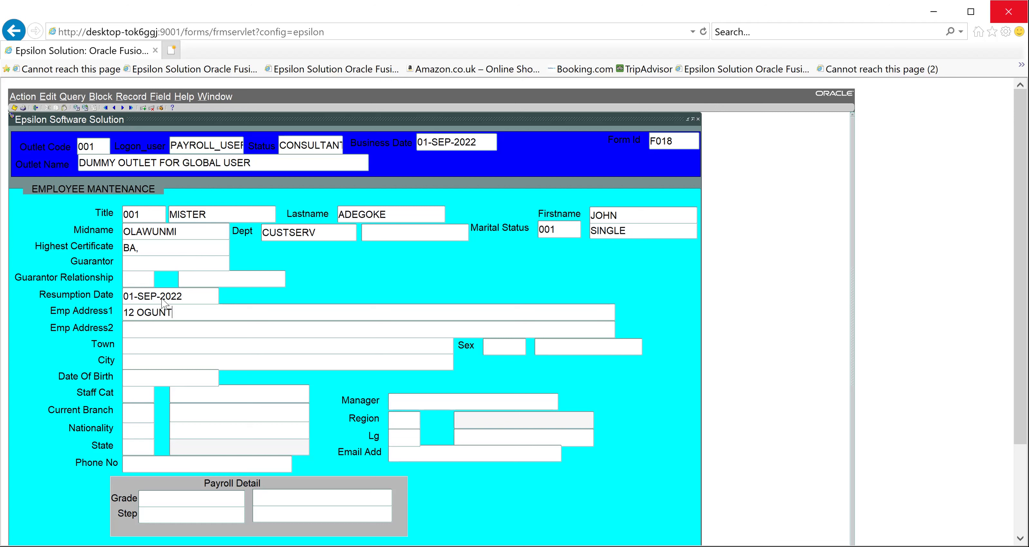
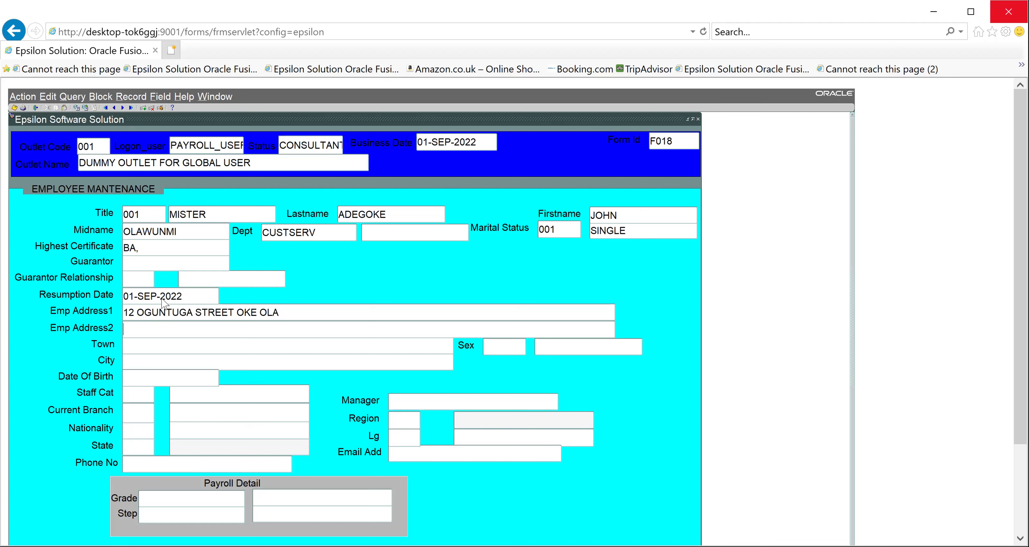
Fill in the employee's street address, correcting a misspelling
{"action": "key", "text": "Tab"}
Enter town and city Ijebu Ode and the date of birth, fixing the month
{"action": "type", "text": "IJEBUODE IJEBU ODE"}
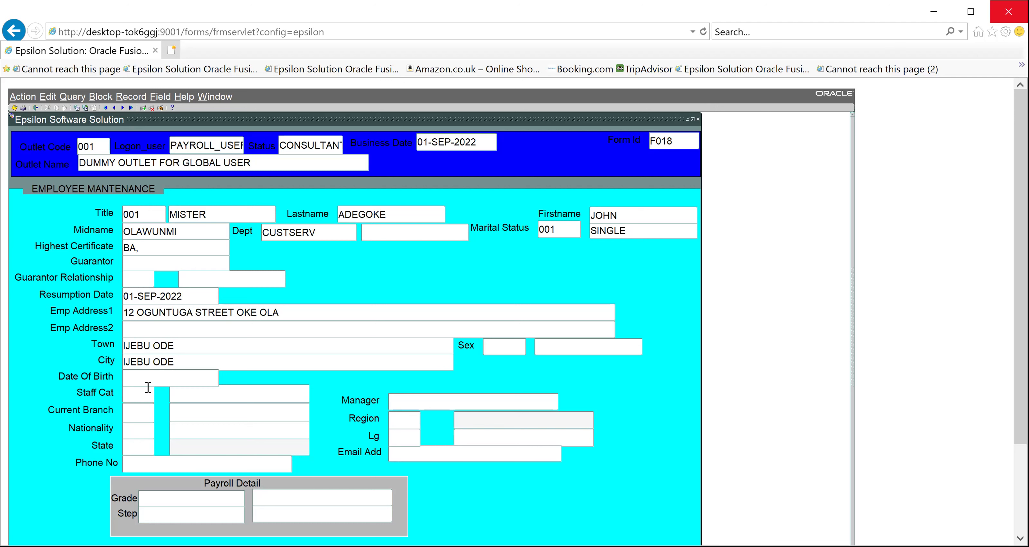
{"action": "type", "text": "09-EP-2000"}
{"action": "key", "text": "Left"}
{"action": "key", "text": "Left"}
{"action": "key", "text": "Left"}
{"action": "type", "text": "S"}
{"action": "key", "text": "Tab"}
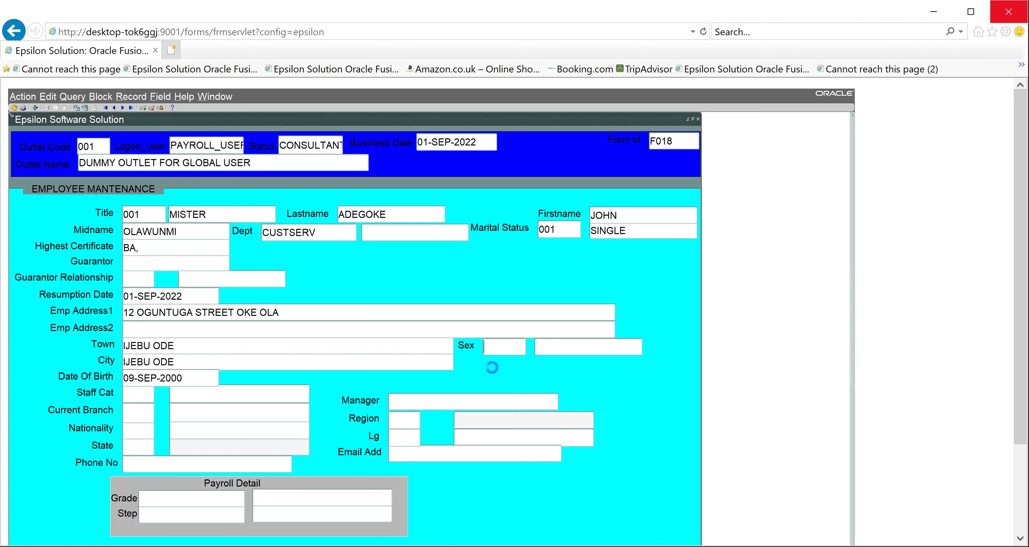
Set Sex to 001 MALE and bring up the staff category list
{"action": "key", "text": "F9"}
{"action": "key", "text": "Return"}
{"action": "key", "text": "F9"}
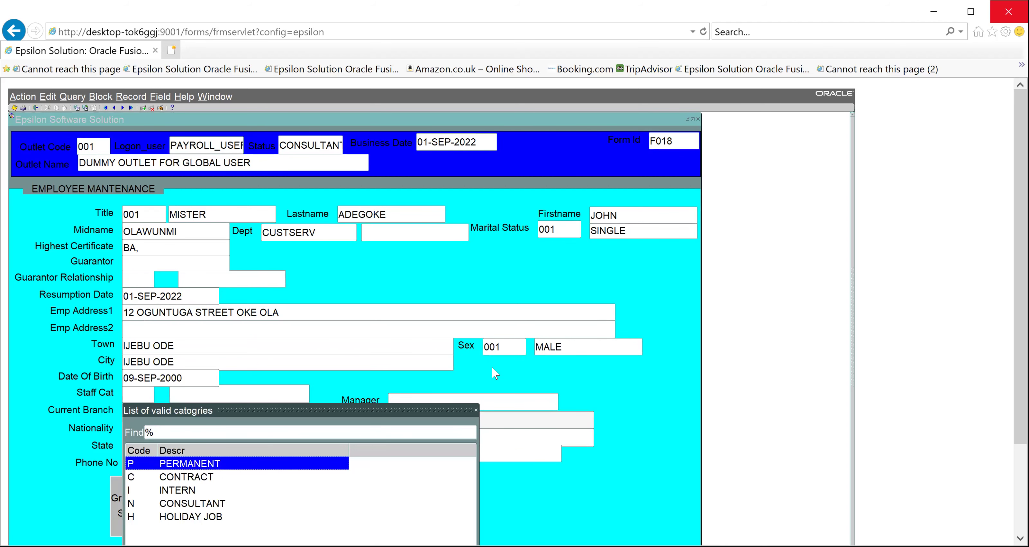
Set staff category P PERMANENT and enter the manager's name, reaching Current Branch 001
{"action": "key", "text": "Return"}
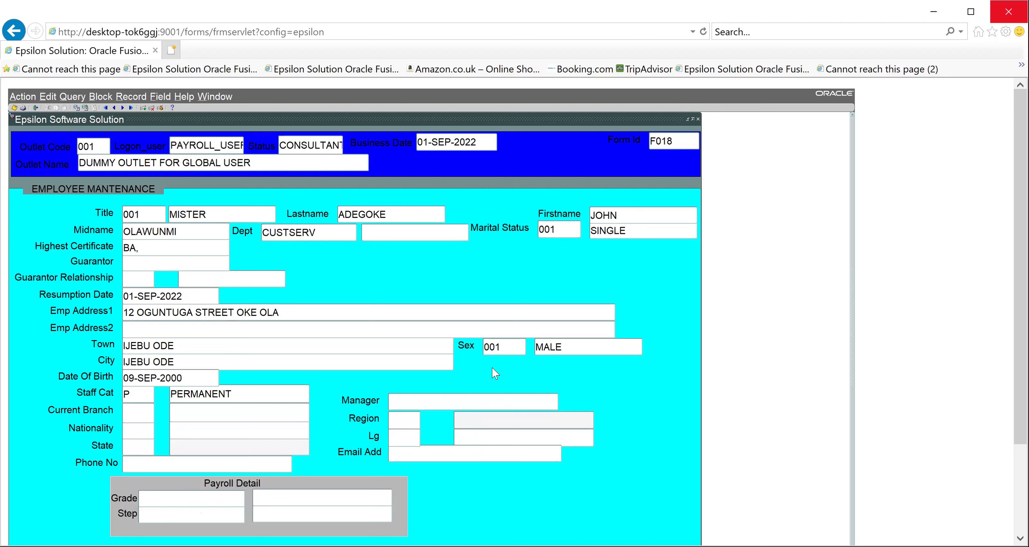
{"action": "type", "text": "00"}
{"action": "key", "text": "BackSpace"}
{"action": "key", "text": "BackSpace"}
{"action": "type", "text": "MANAGER"}
{"action": "key", "text": "BackSpace"}
{"action": "key", "text": "BackSpace"}
{"action": "key", "text": "BackSpace"}
{"action": "key", "text": "BackSpace"}
{"action": "key", "text": "BackSpace"}
{"action": "key", "text": "BackSpace"}
{"action": "key", "text": "BackSpace"}
{"action": "type", "text": "ADEWUYI"}
{"action": "key", "text": "Tab"}
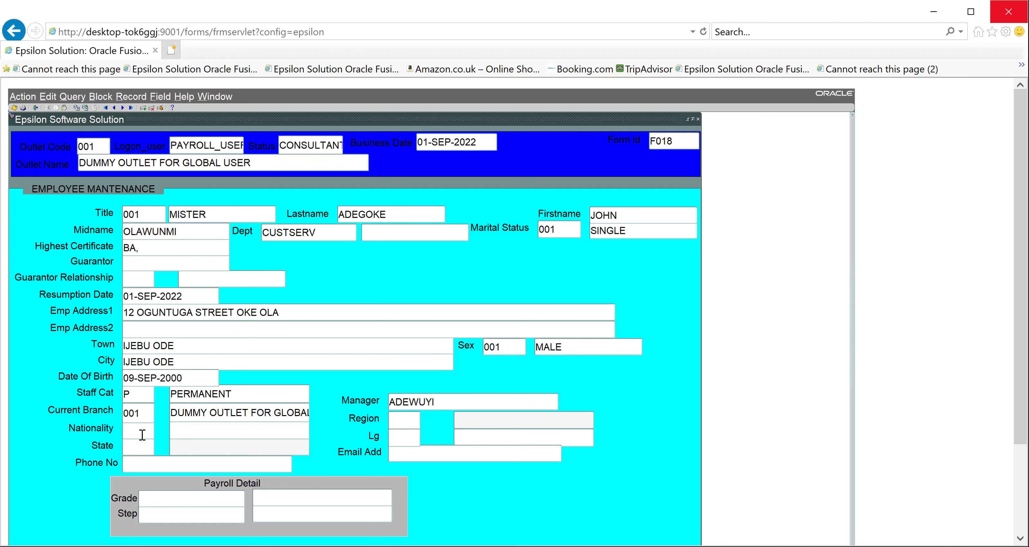
Bring up the country codes list for the Nationality field
{"action": "type", "text": "N"}
{"action": "key", "text": "BackSpace"}
{"action": "key", "text": "ctrl+l"}
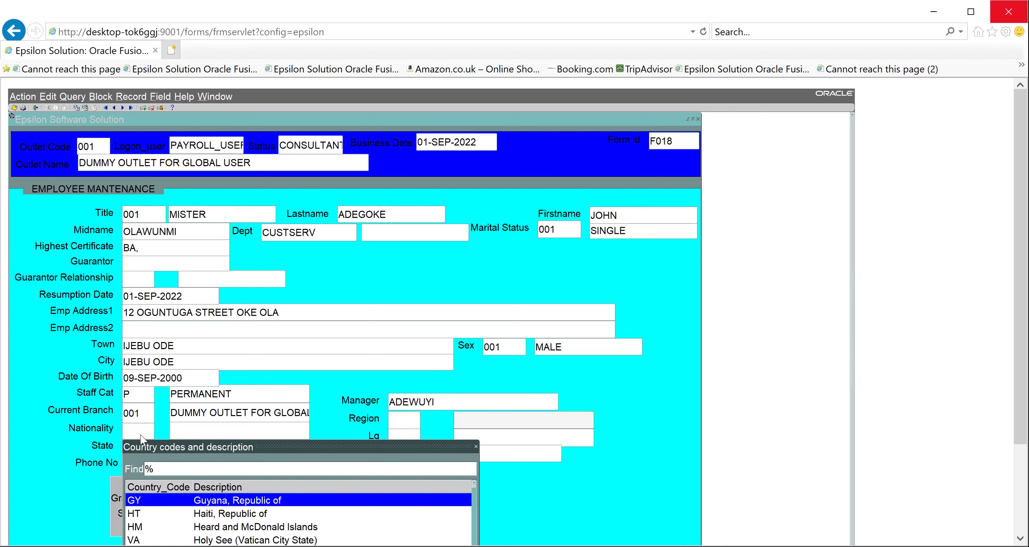
Set nationality Nigeria, region SW, state OG and local government JBD
{"action": "type", "text": "m"}
{"action": "key", "text": "BackSpace"}
{"action": "type", "text": "ng"}
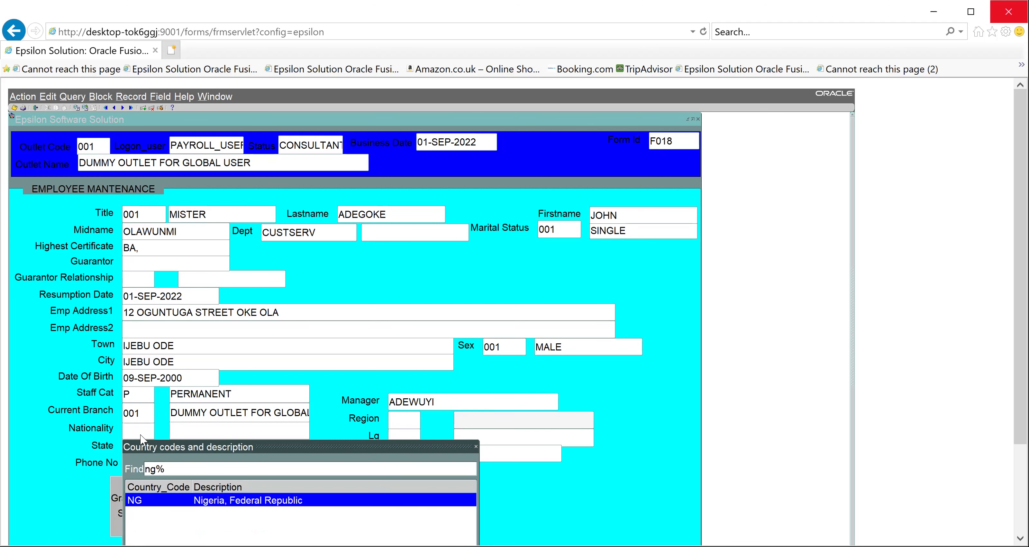
{"action": "key", "text": "Return"}
{"action": "key", "text": "Tab"}
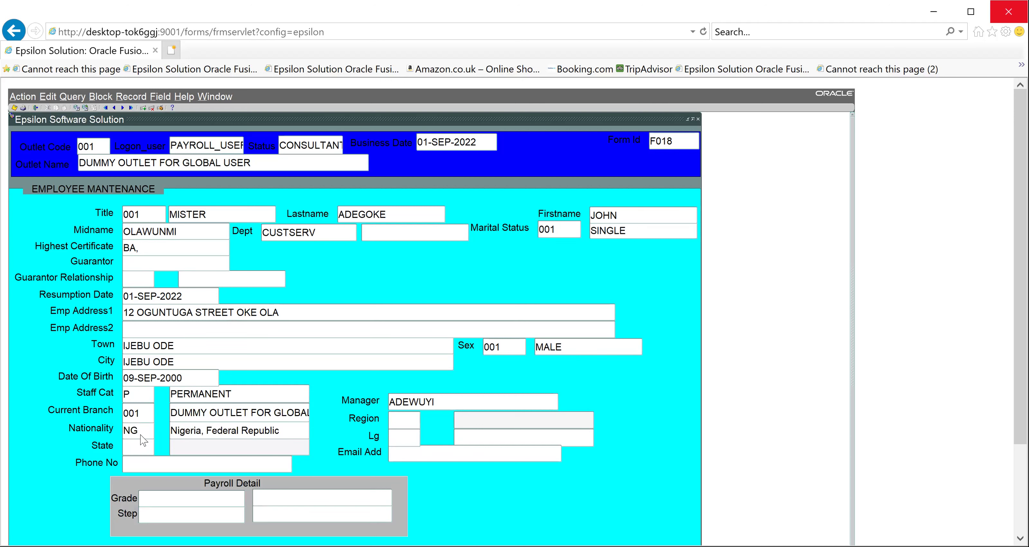
{"action": "type", "text": "SW"}
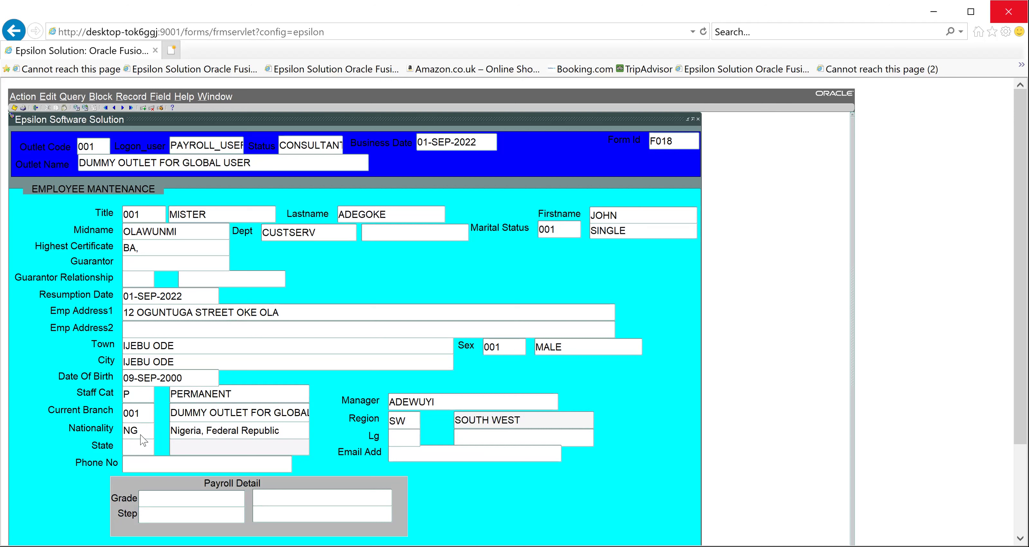
{"action": "type", "text": "OG"}
{"action": "type", "text": "JBD"}
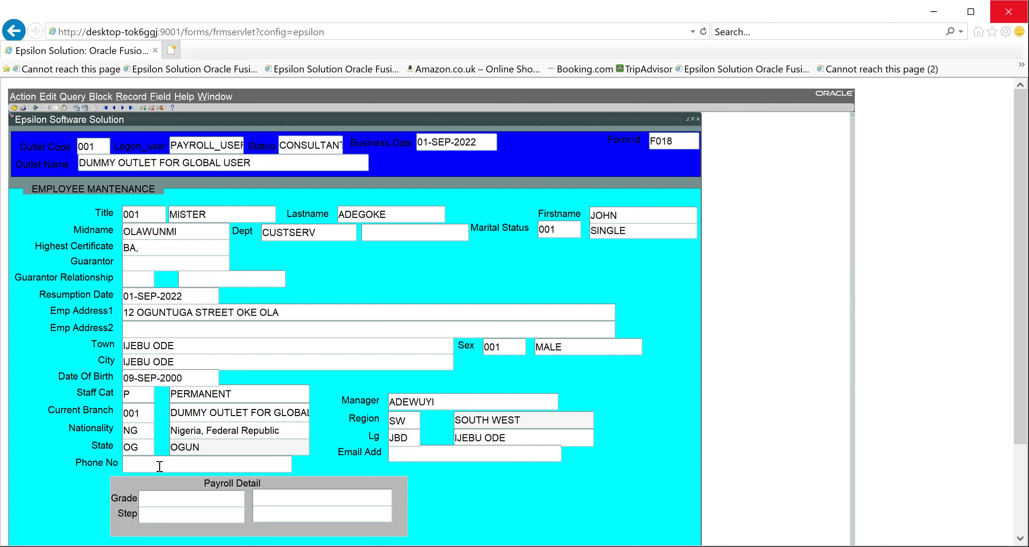
Enter the employee's phone number and e-mail address
{"action": "key", "text": "Tab"}
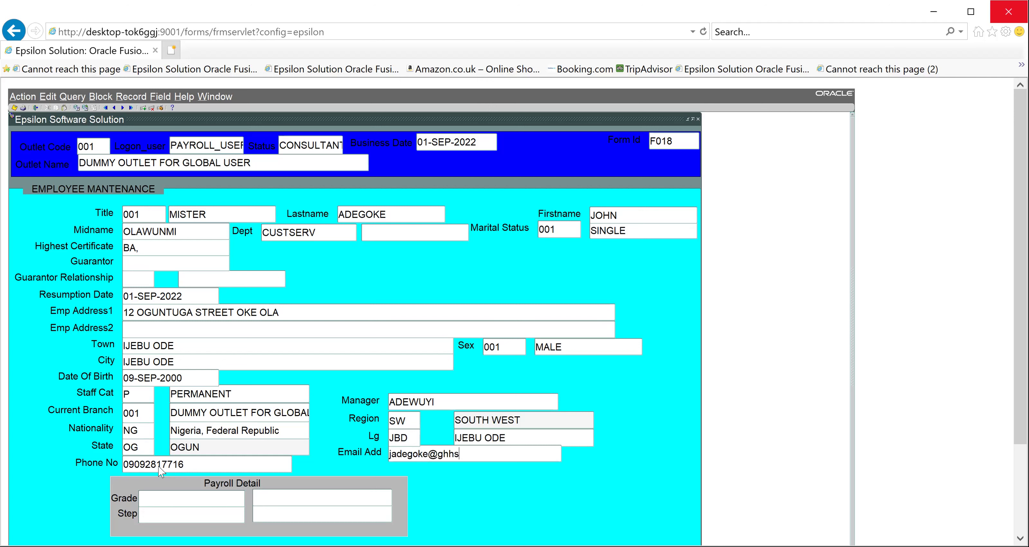
{"action": "key", "text": "Tab"}
Assign payroll grade GRADE 0, the entry-level salary grade, to the employee
{"action": "scroll", "coordinate": [518, 307], "scroll_direction": "down", "scroll_amount": 1}
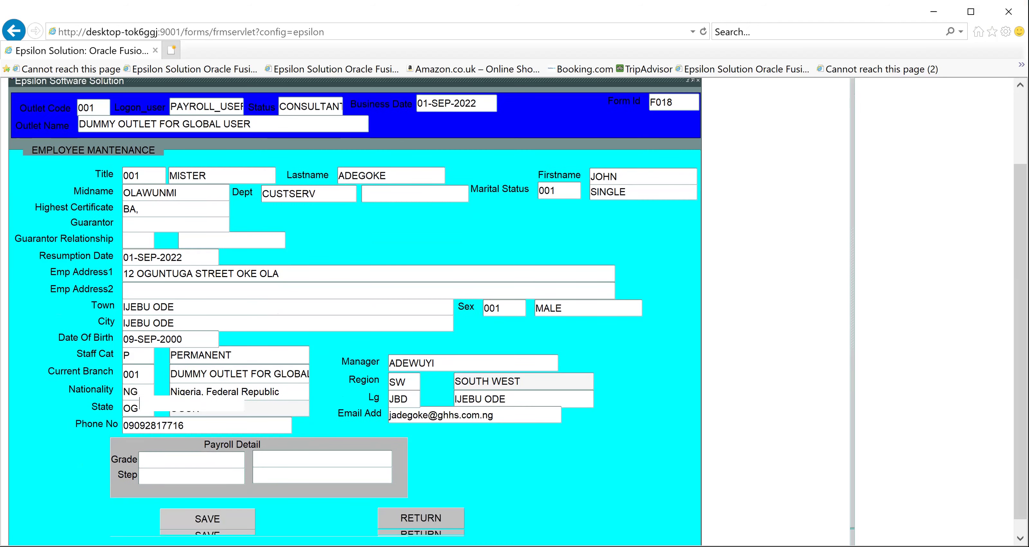
{"action": "scroll", "coordinate": [186, 384], "scroll_direction": "down", "scroll_amount": 2}
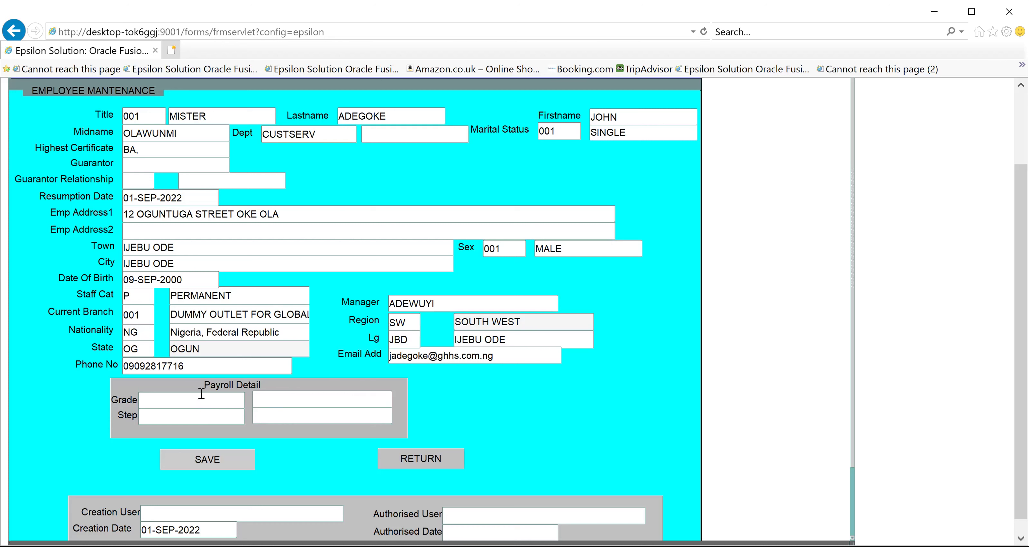
{"action": "left_click", "coordinate": [195, 403]}
{"action": "double_click", "coordinate": [196, 403]}
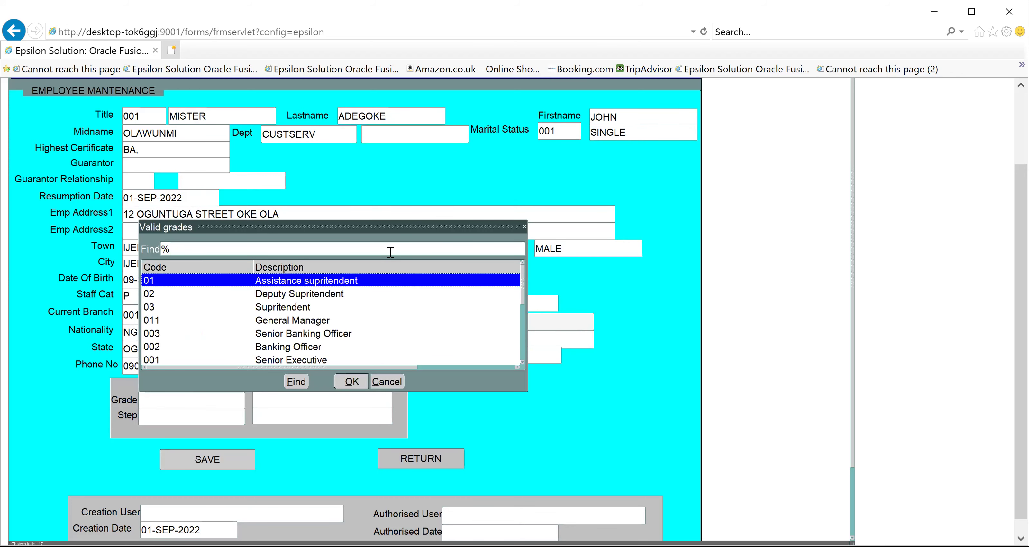
{"action": "left_click_drag", "start_coordinate": [522, 276], "coordinate": [529, 349]}
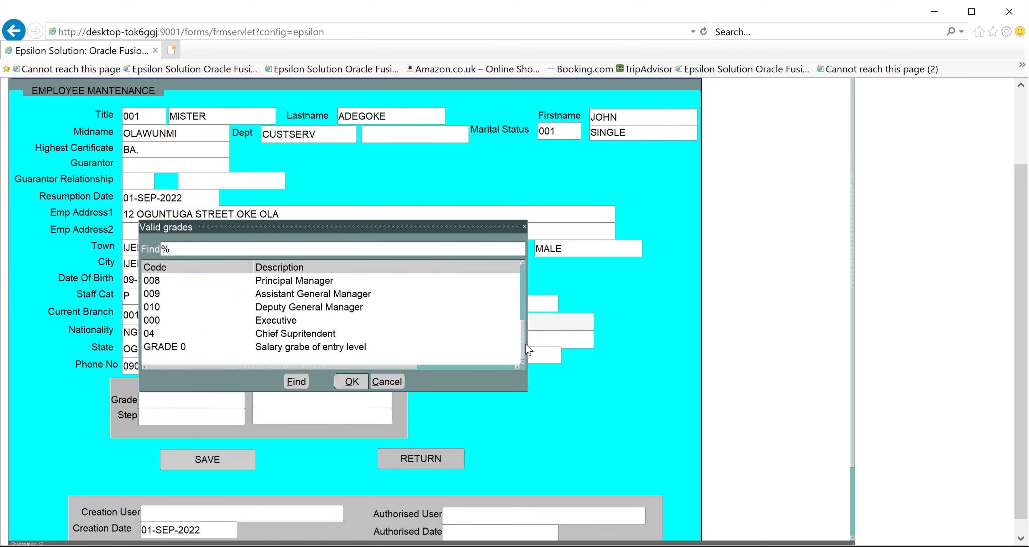
{"action": "left_click", "coordinate": [346, 350]}
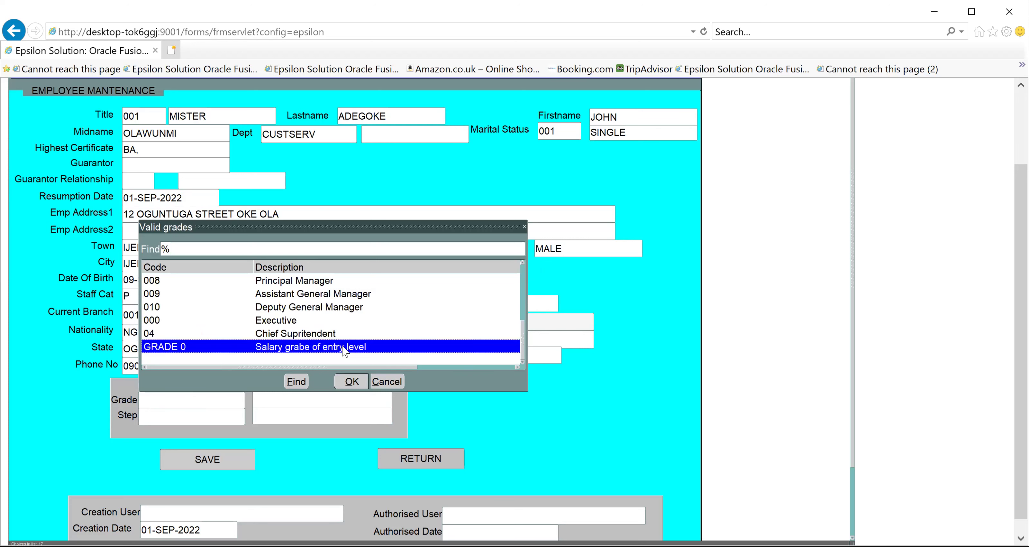
{"action": "left_click", "coordinate": [350, 380]}
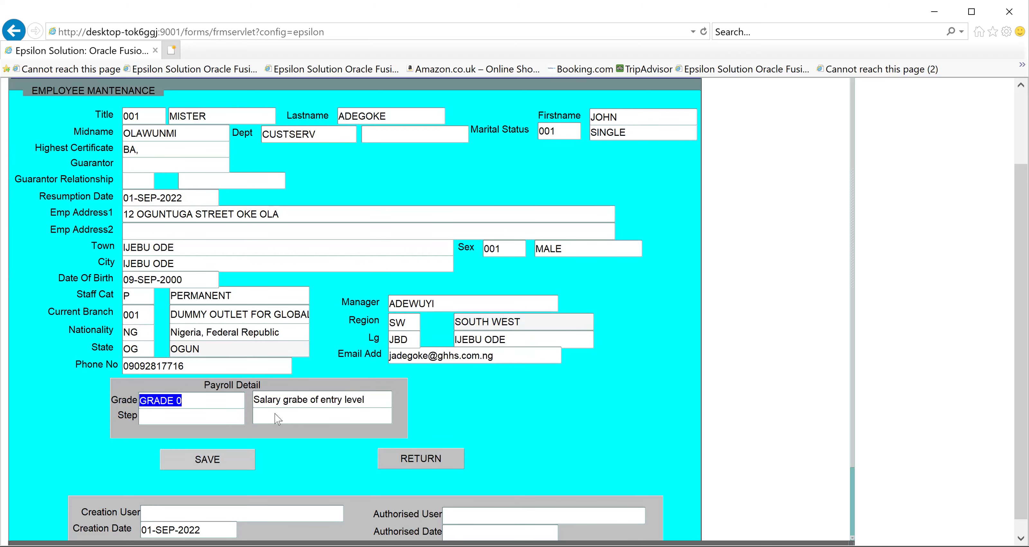
{"action": "left_click", "coordinate": [223, 419]}
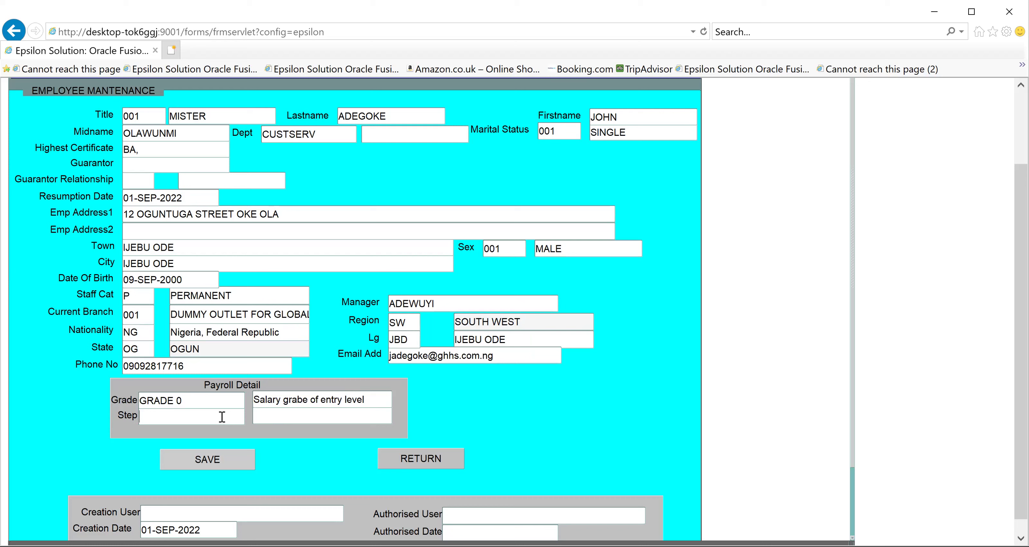
{"action": "double_click", "coordinate": [223, 417]}
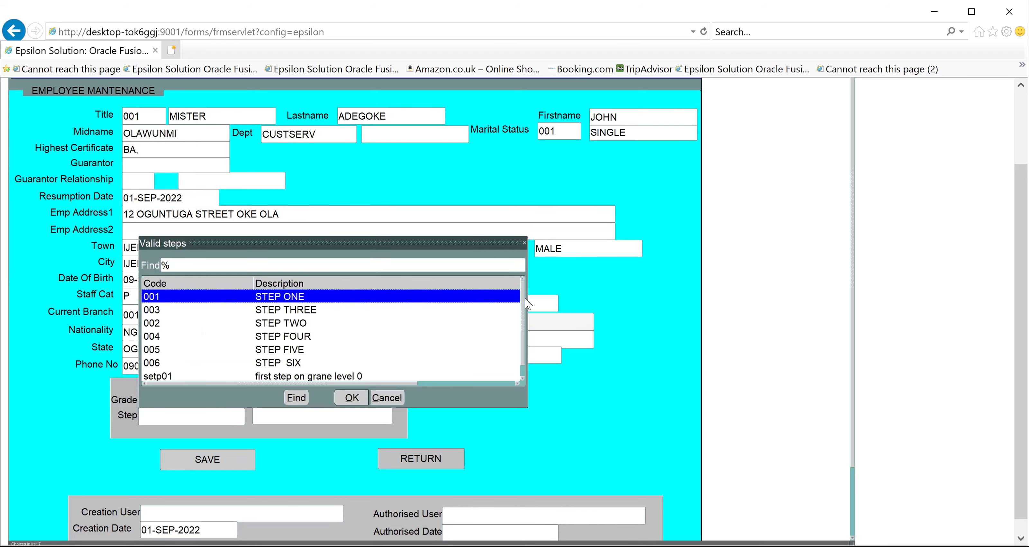
Choose payroll step setp01, save the new employee, and dismiss the success message
{"action": "scroll", "coordinate": [528, 316], "scroll_direction": "down", "scroll_amount": 1}
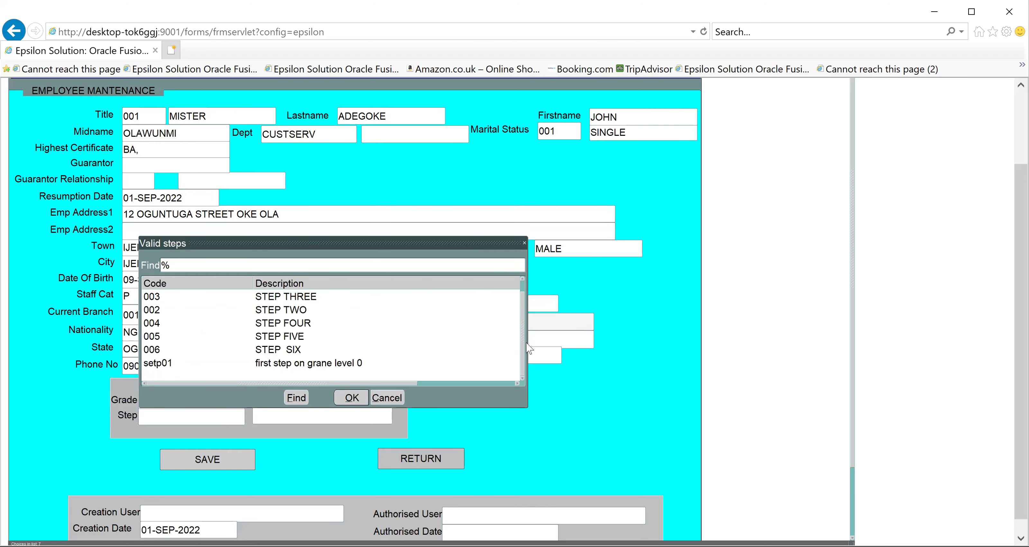
{"action": "left_click", "coordinate": [332, 364]}
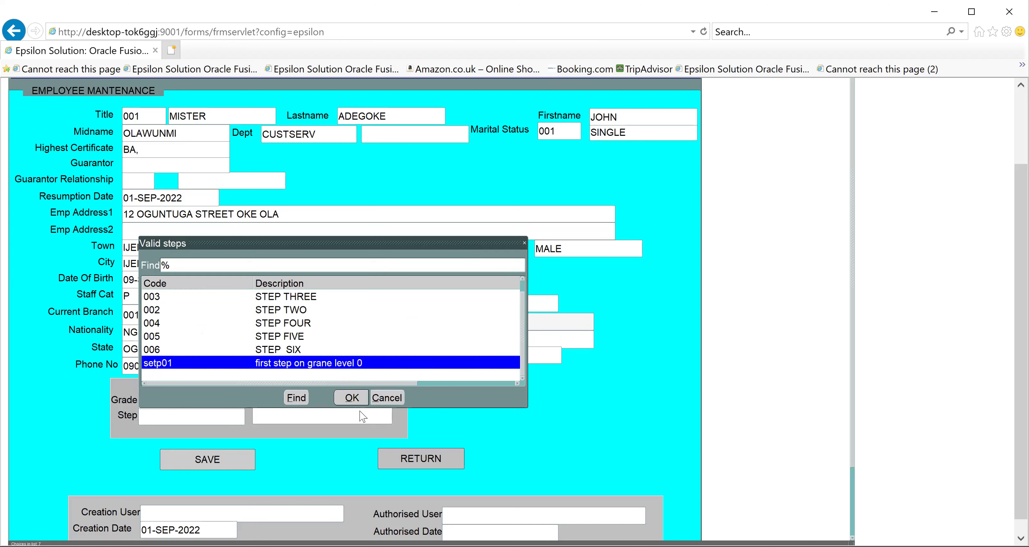
{"action": "left_click", "coordinate": [352, 398]}
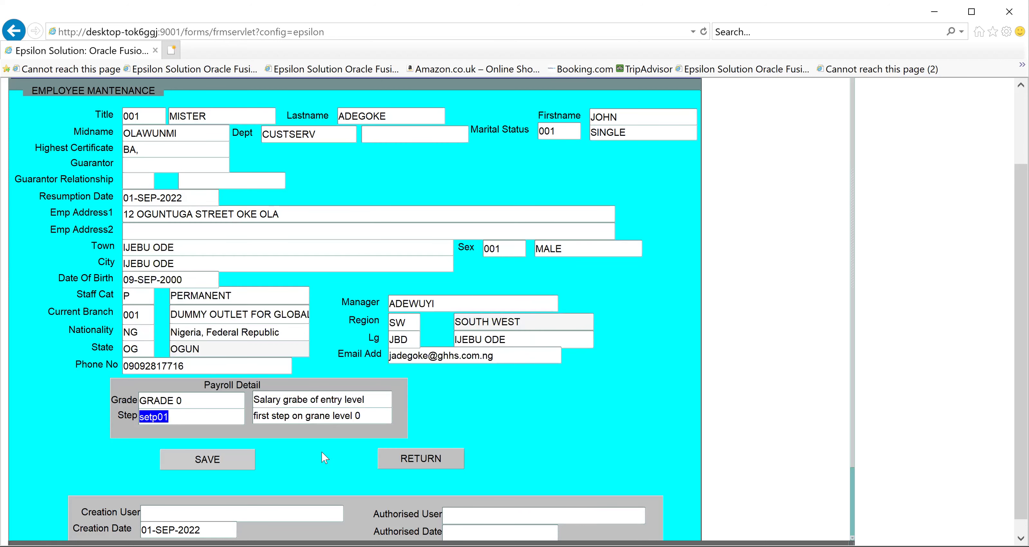
{"action": "left_click", "coordinate": [214, 466]}
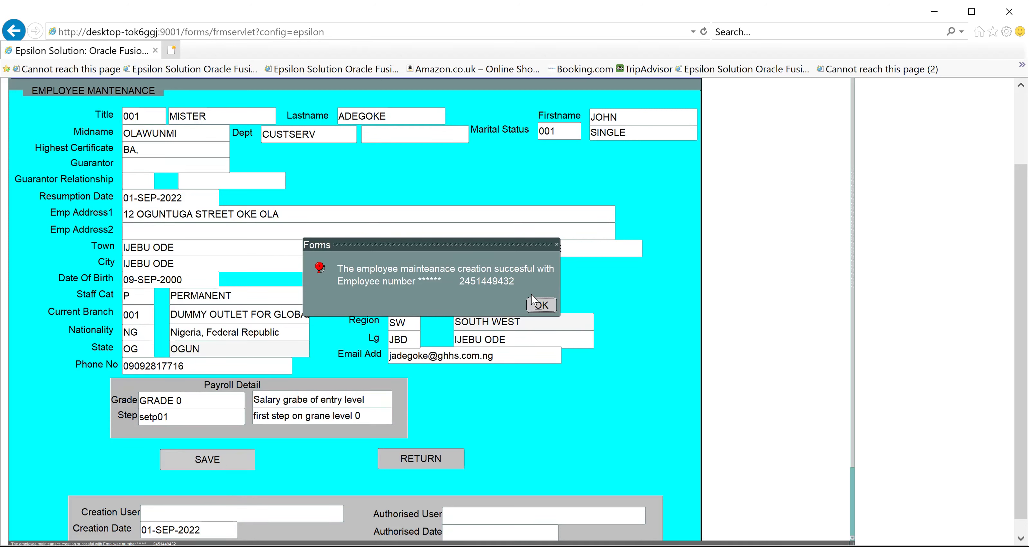
{"action": "left_click", "coordinate": [541, 305]}
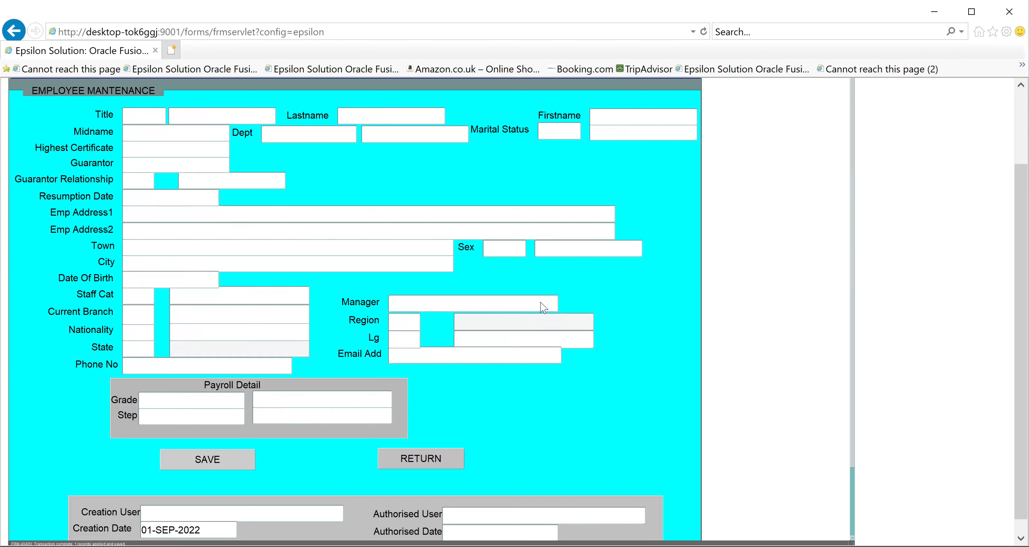
Close the employee form, browse the Organization menu tree, and sign out
{"action": "left_click", "coordinate": [402, 463]}
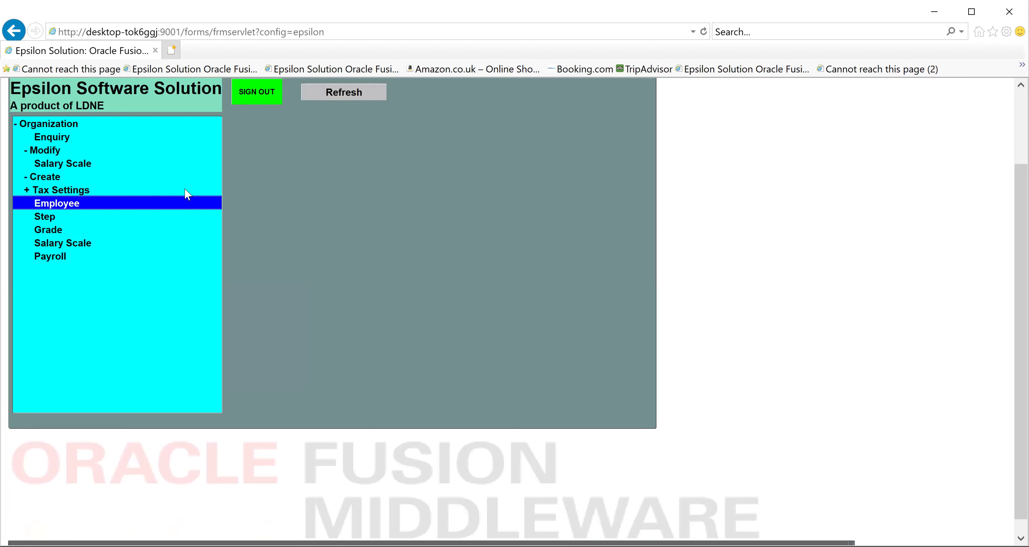
{"action": "left_click", "coordinate": [21, 147]}
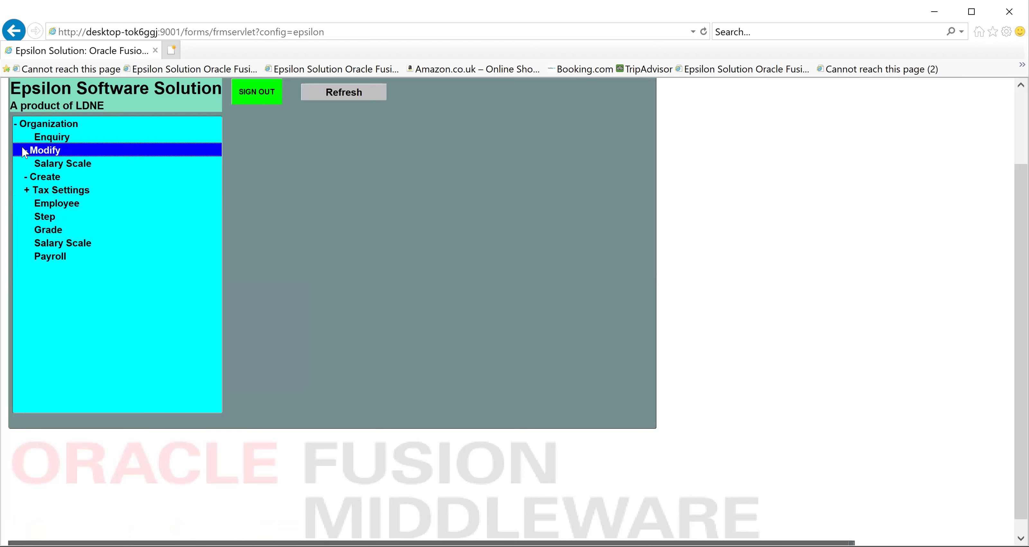
{"action": "left_click", "coordinate": [16, 125]}
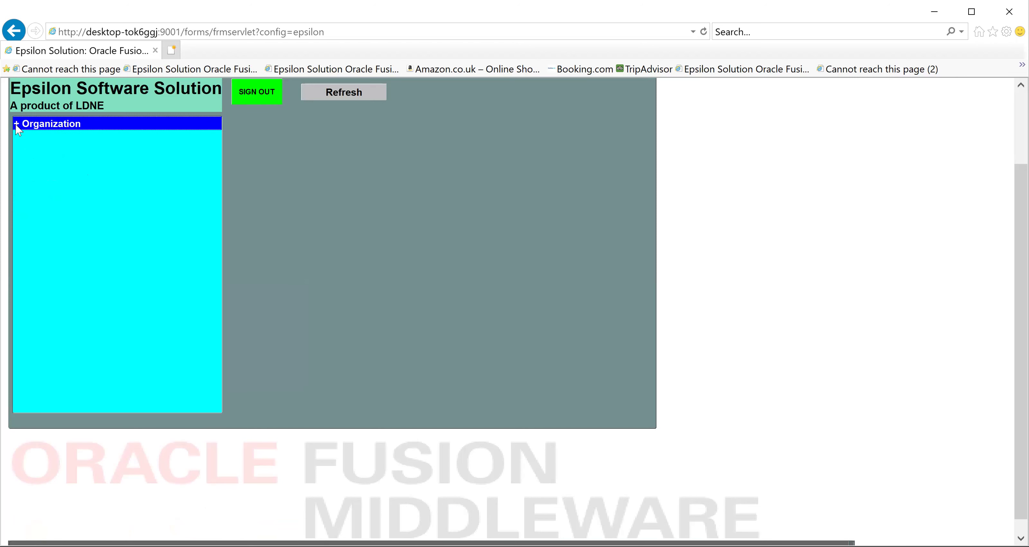
{"action": "left_click", "coordinate": [18, 124]}
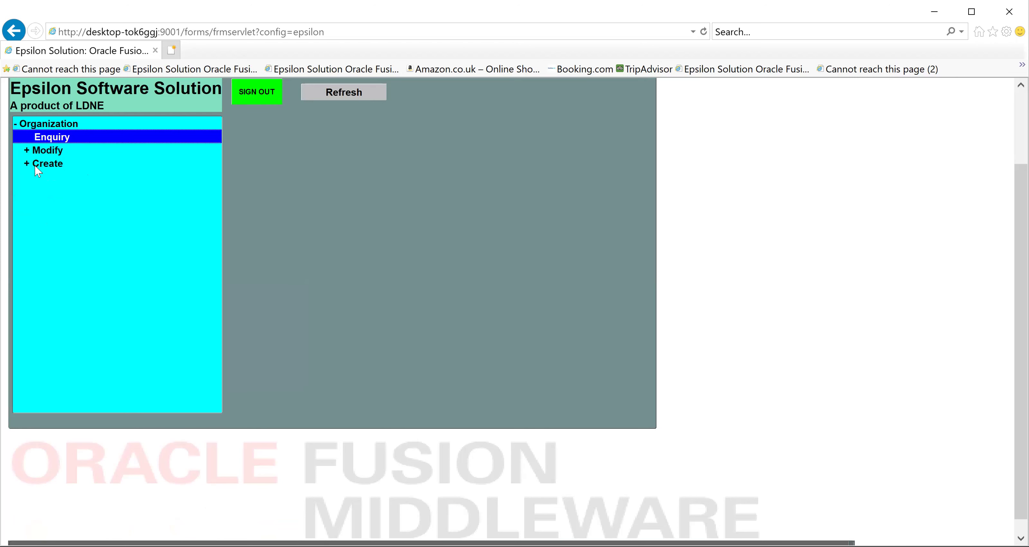
{"action": "left_click", "coordinate": [35, 165]}
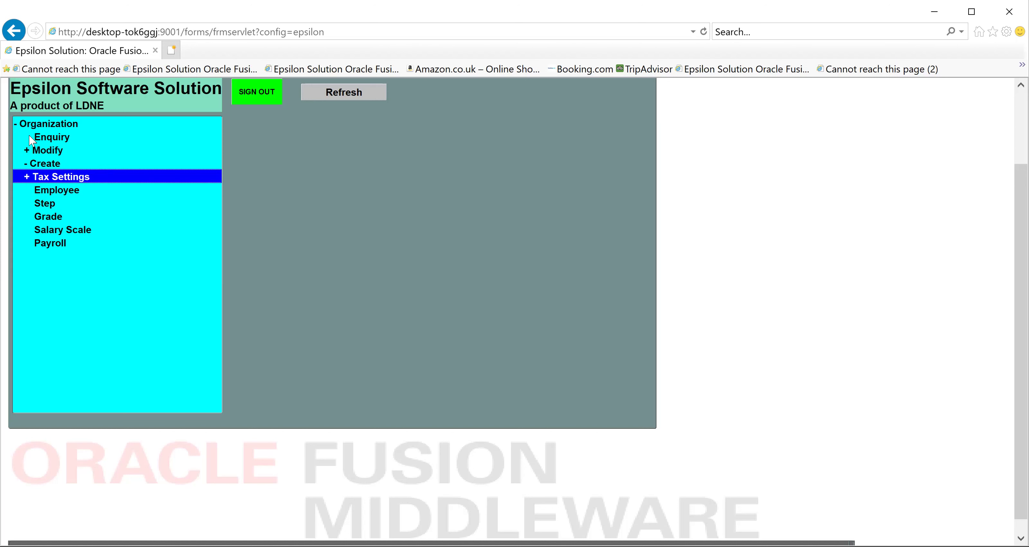
{"action": "left_click", "coordinate": [16, 124]}
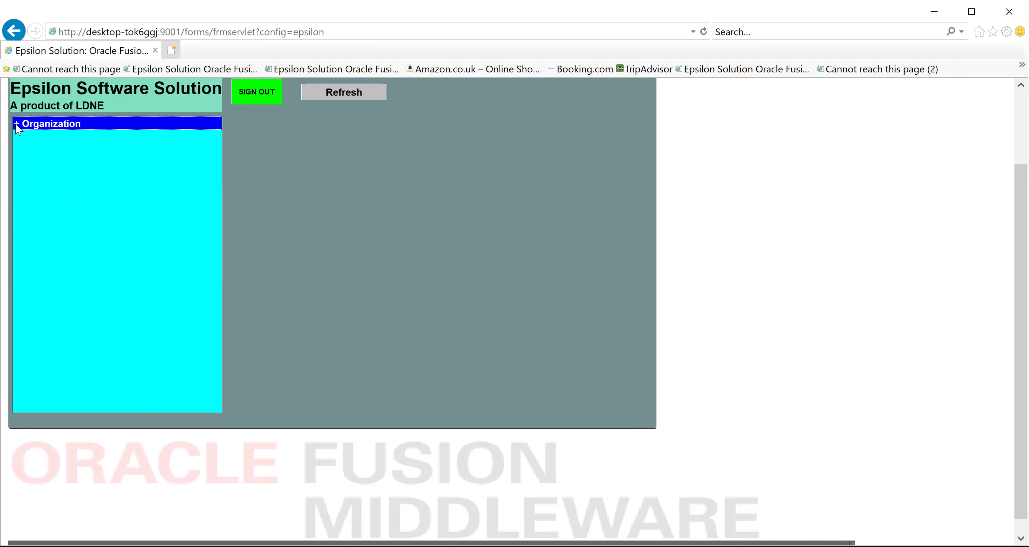
{"action": "left_click", "coordinate": [277, 103]}
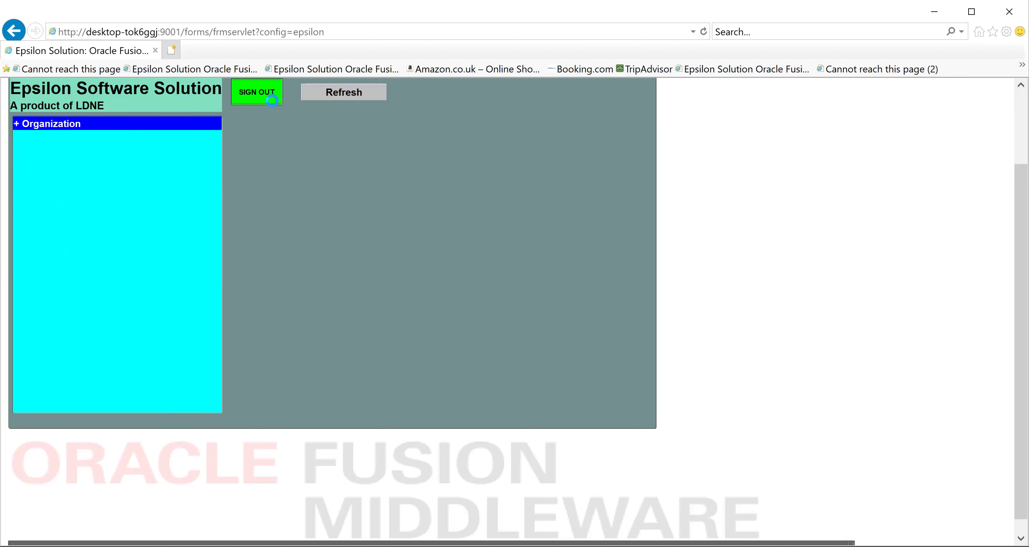
Log in to outlet 001 with the user ID and password, then choose hotel code GHHS
{"action": "type", "text": "0001"}
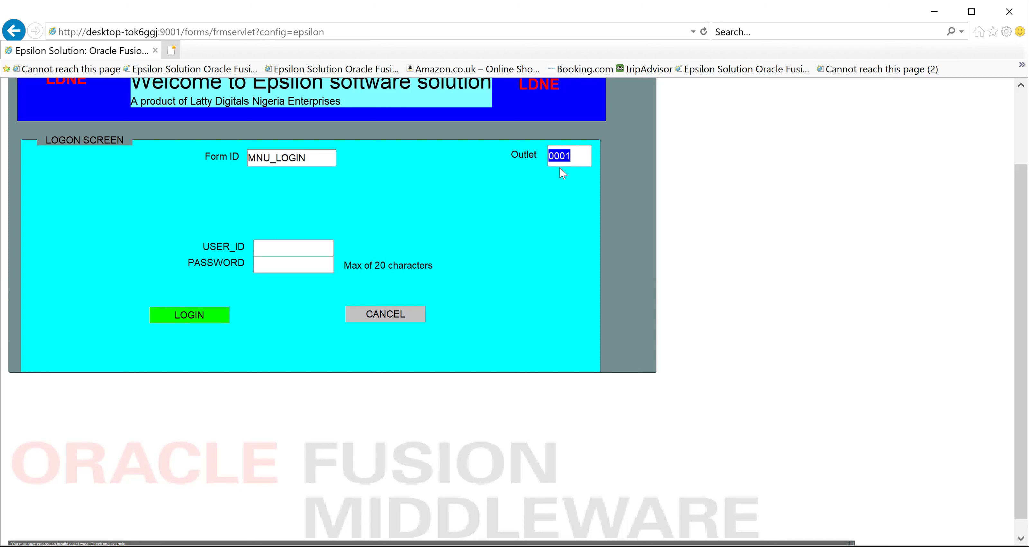
{"action": "type", "text": "1"}
{"action": "key", "text": "Tab"}
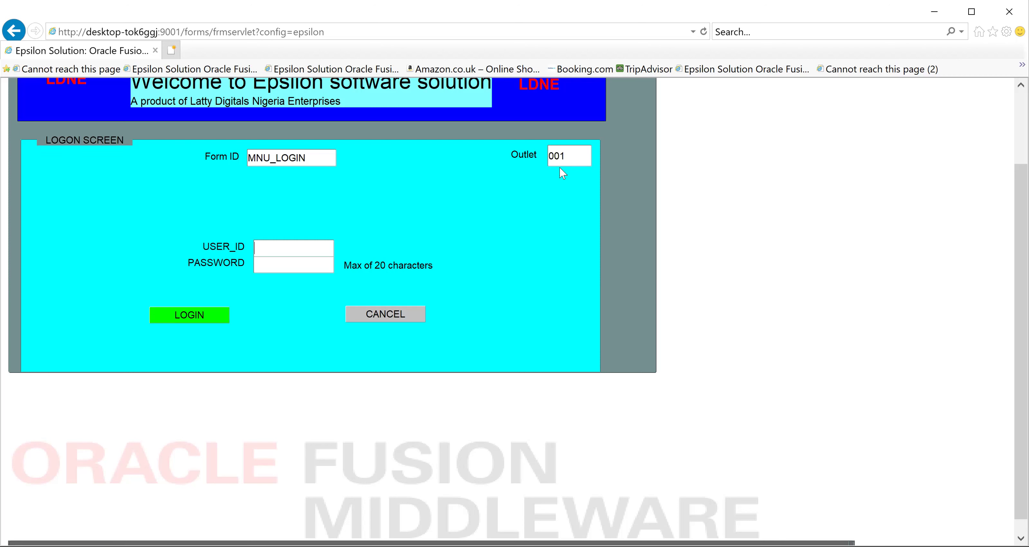
{"action": "type", "text": "U"}
{"action": "type", "text": "SER"}
{"action": "type", "text": "001"}
{"action": "type", "text": "****"}
{"action": "type", "text": "***"}
{"action": "left_click", "coordinate": [187, 312]}
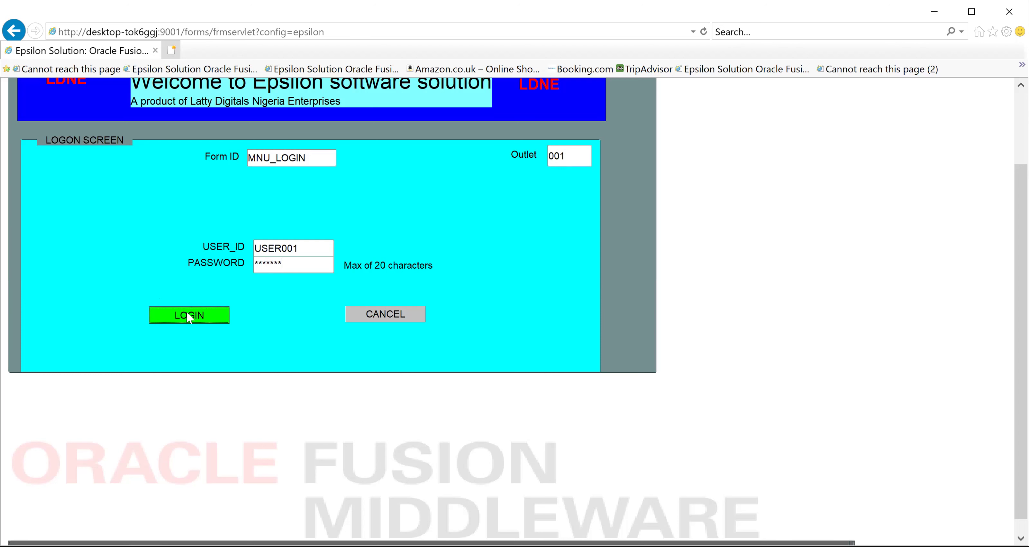
{"action": "type", "text": "GHHS"}
{"action": "key", "text": "Tab"}
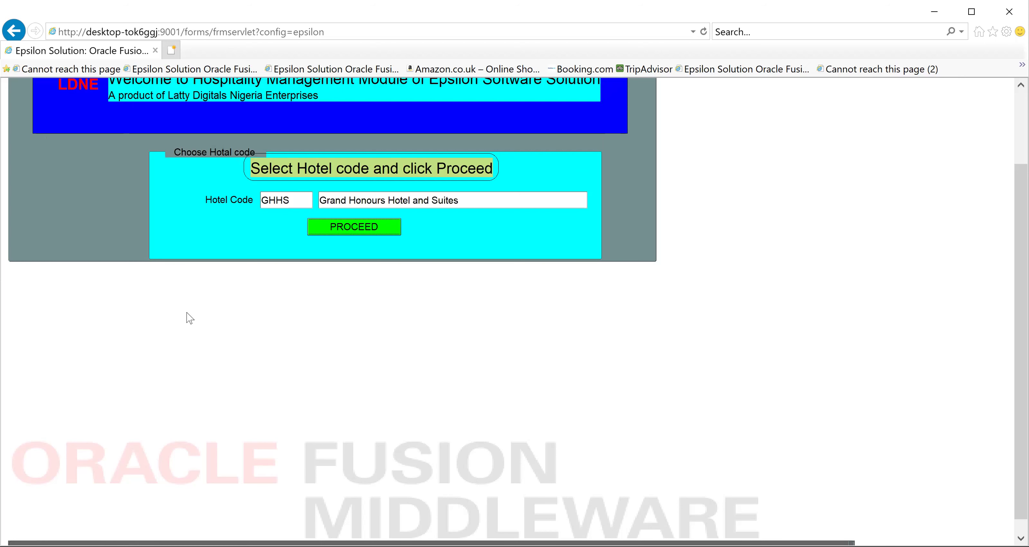
Proceed into the main menu for Grand Honours Hotel and Suites
{"action": "left_click", "coordinate": [354, 227]}
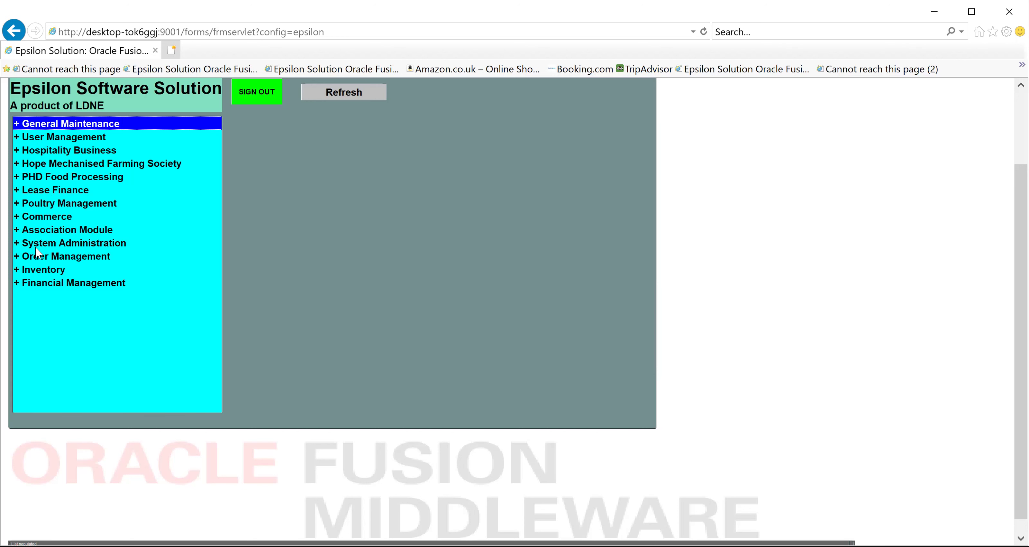
Open the Sales Outlet Maintenance form from General Maintenance > Create
{"action": "left_click", "coordinate": [17, 242]}
{"action": "left_click", "coordinate": [16, 243]}
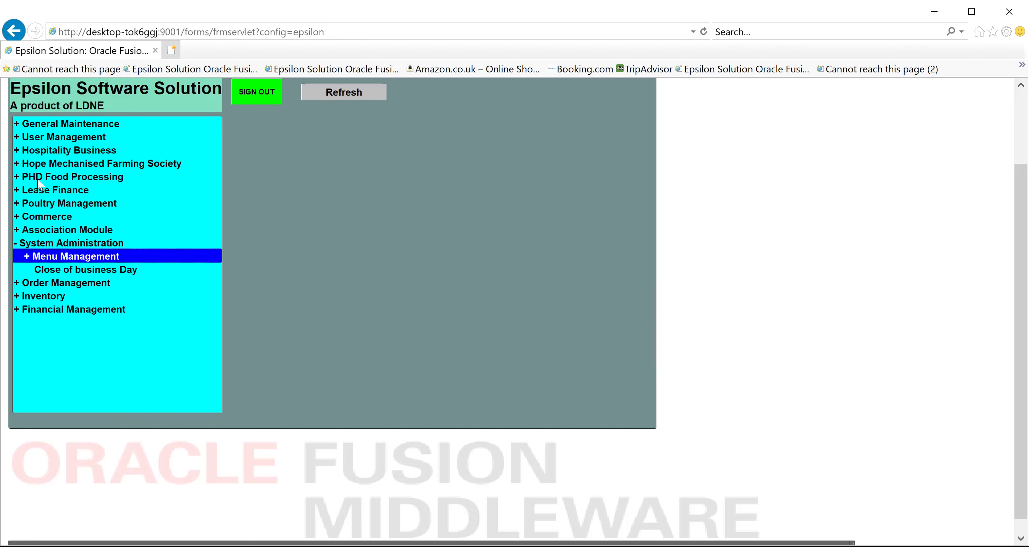
{"action": "left_click", "coordinate": [16, 119]}
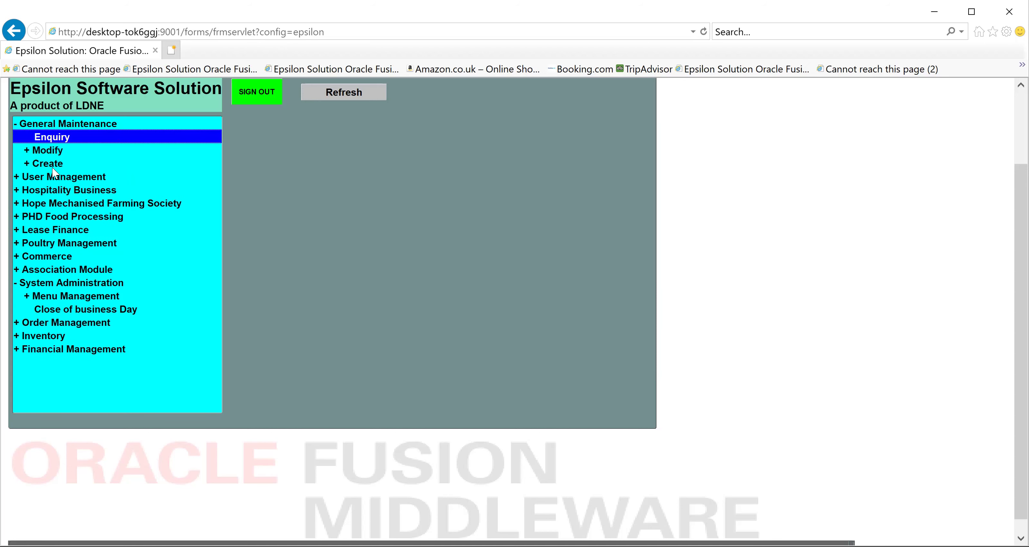
{"action": "left_click", "coordinate": [39, 152]}
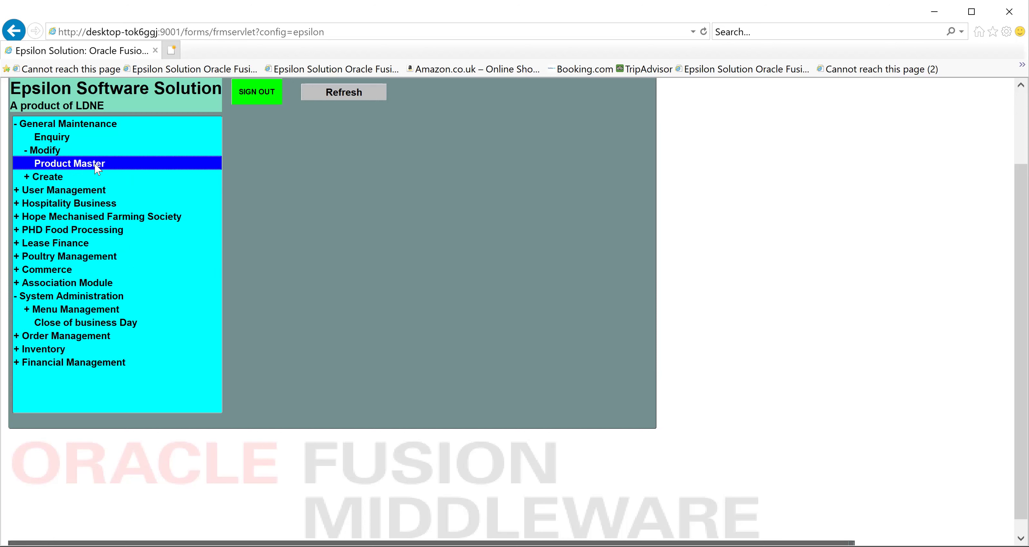
{"action": "double_click", "coordinate": [53, 178]}
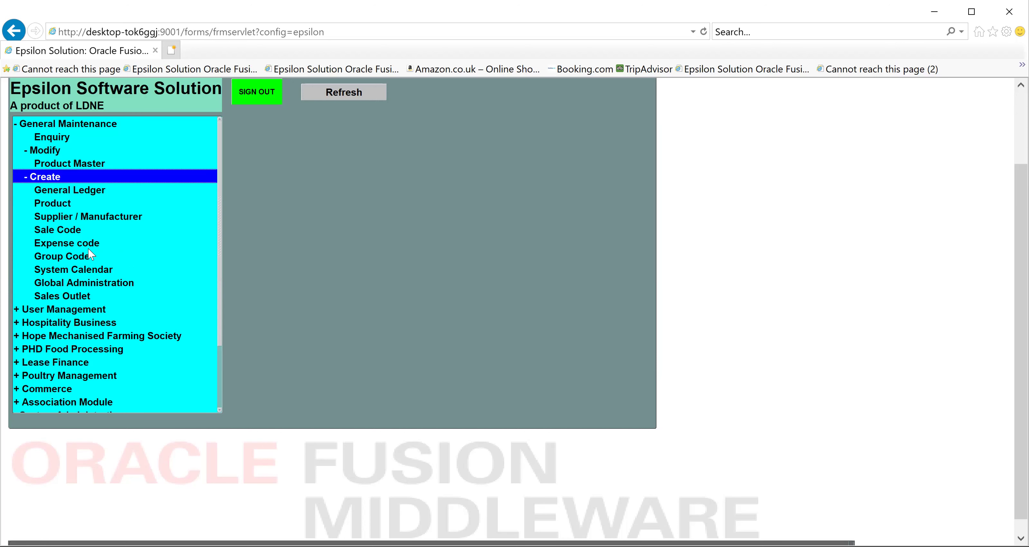
{"action": "double_click", "coordinate": [67, 297]}
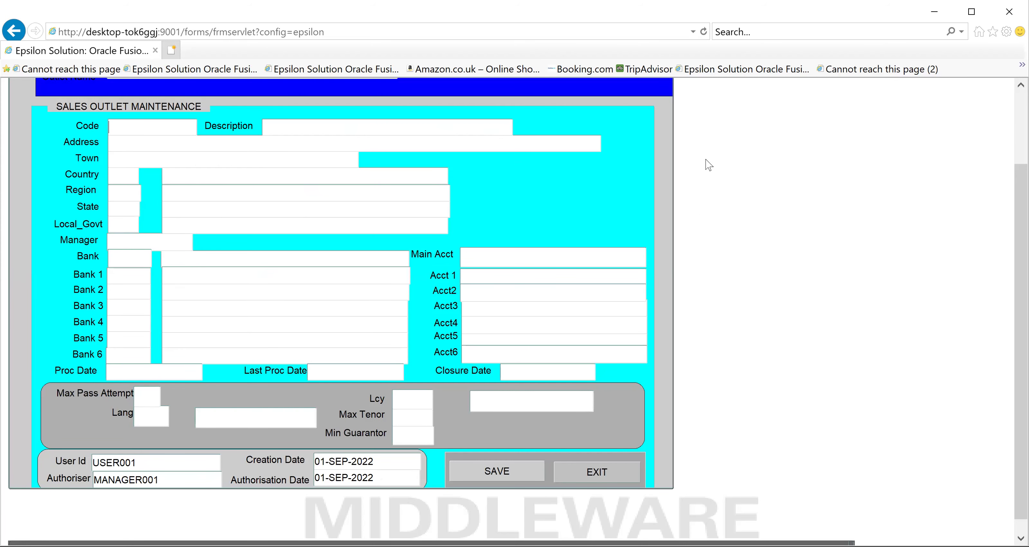
Scroll through the empty Sales Outlet Maintenance form to inspect its fields
{"action": "left_click", "coordinate": [1021, 212]}
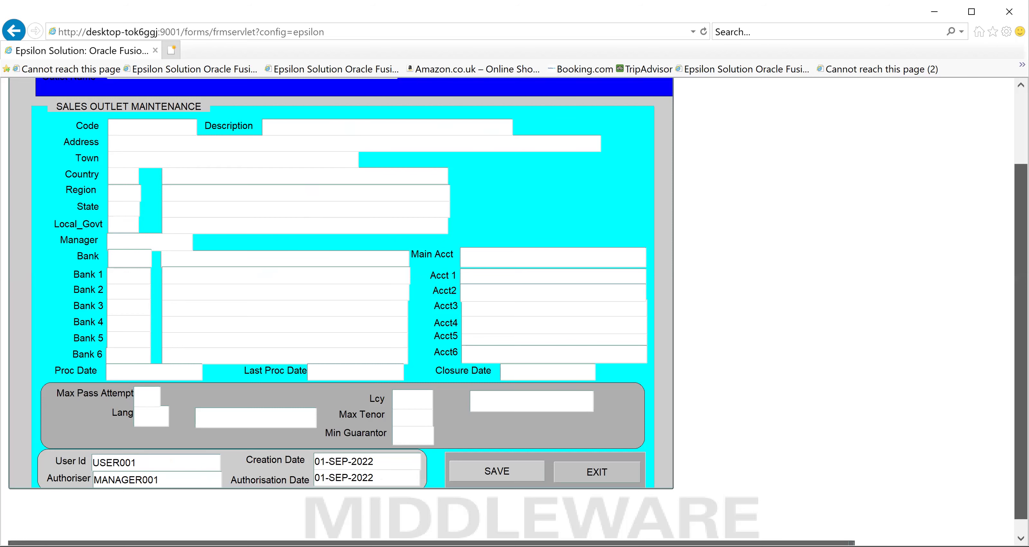
{"action": "left_click_drag", "start_coordinate": [1021, 212], "coordinate": [1021, 227]}
{"action": "scroll", "coordinate": [795, 533], "scroll_direction": "up", "scroll_amount": 1}
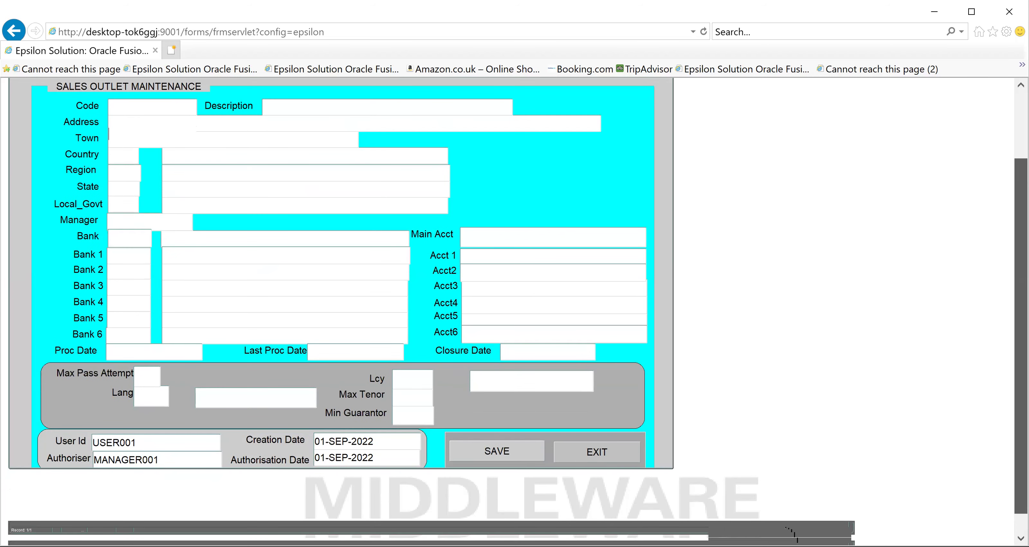
{"action": "scroll", "coordinate": [522, 217], "scroll_direction": "up", "scroll_amount": 3}
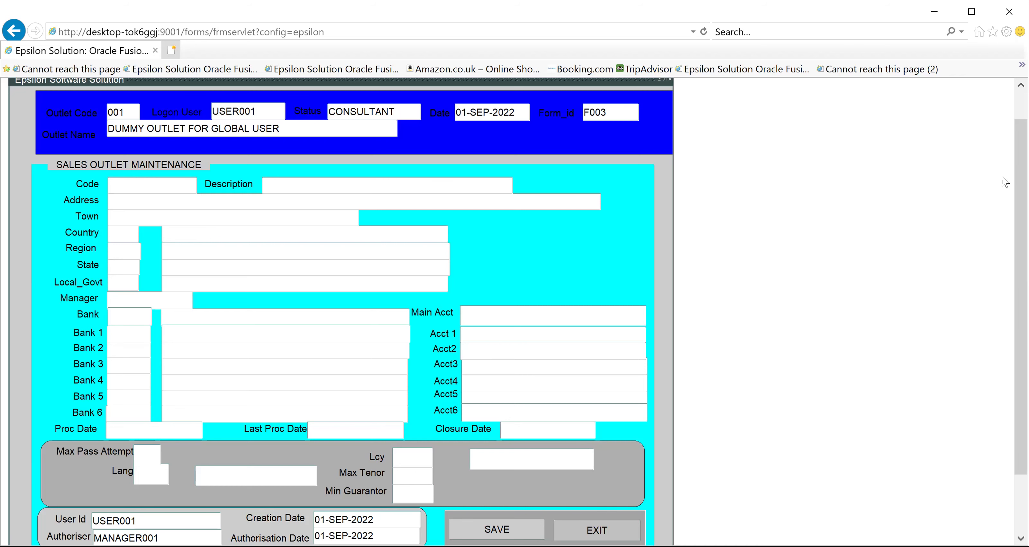
{"action": "scroll", "coordinate": [518, 309], "scroll_direction": "down", "scroll_amount": 2}
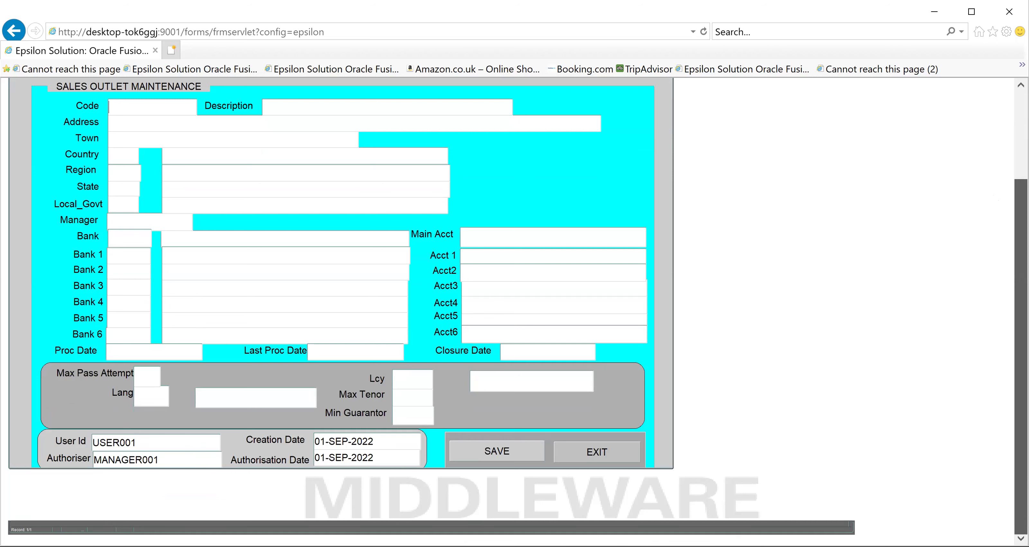
{"action": "scroll", "coordinate": [515, 280], "scroll_direction": "up", "scroll_amount": 1}
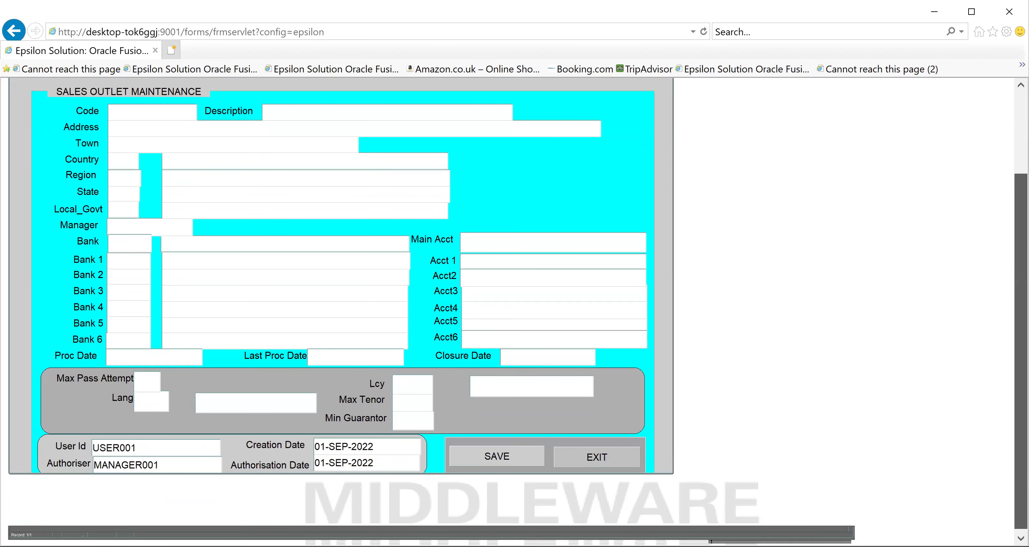
{"action": "scroll", "coordinate": [517, 312], "scroll_direction": "up", "scroll_amount": 1}
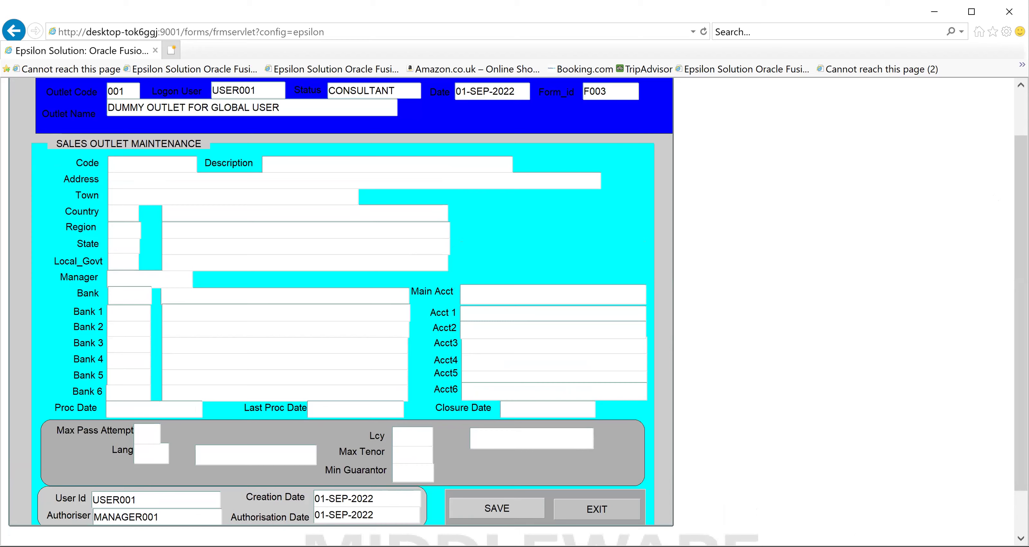
{"action": "scroll", "coordinate": [512, 311], "scroll_direction": "down", "scroll_amount": 2}
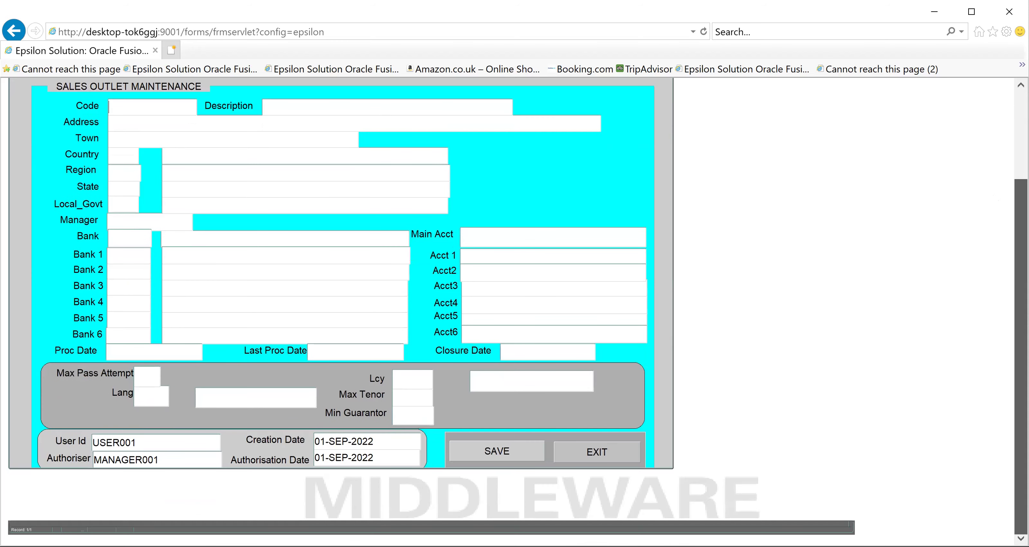
Enlarge the Sales Outlet Maintenance window by dragging its lower-right corner
{"action": "left_click_drag", "start_coordinate": [668, 466], "coordinate": [745, 519]}
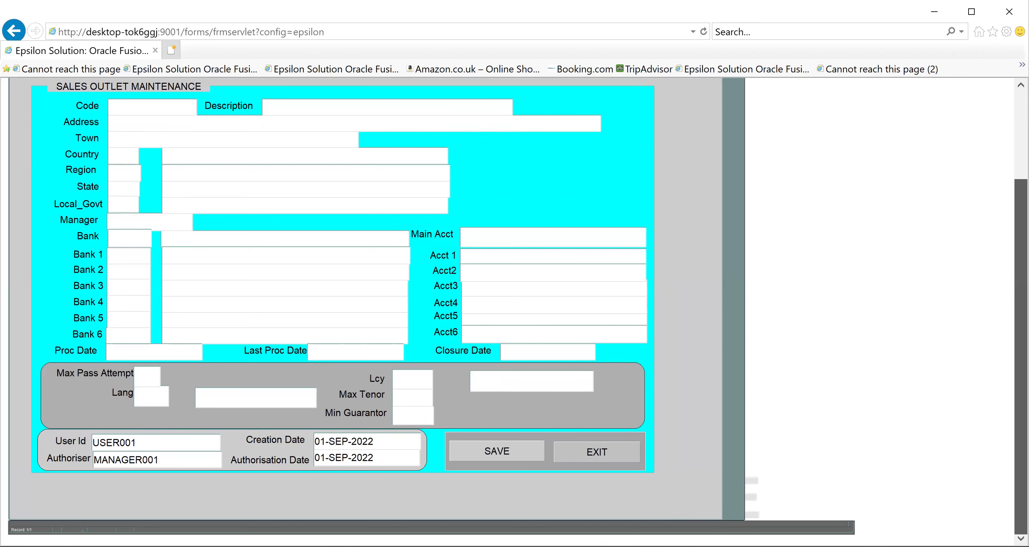
{"action": "scroll", "coordinate": [431, 312], "scroll_direction": "up", "scroll_amount": 3}
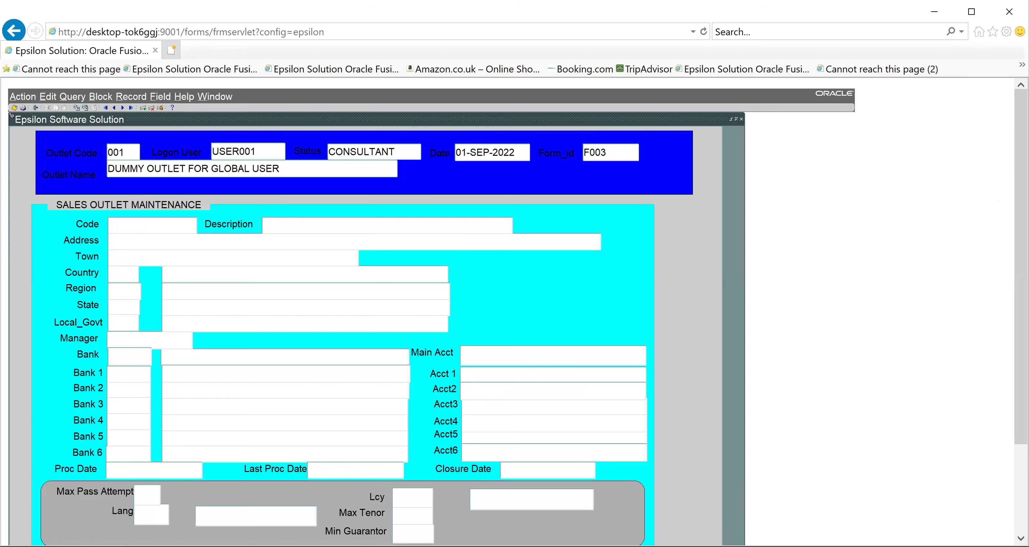
{"action": "scroll", "coordinate": [629, 313], "scroll_direction": "down", "scroll_amount": 3}
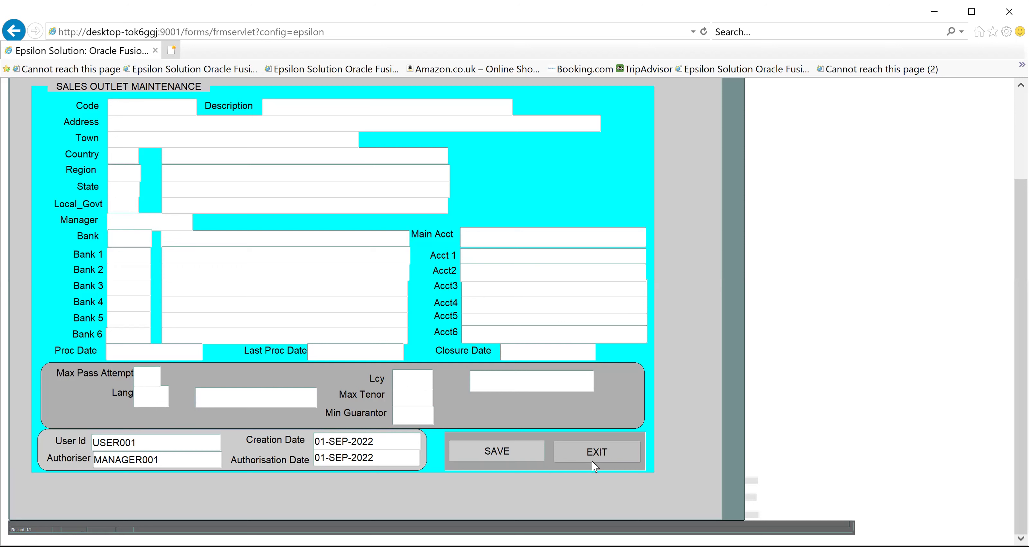
Exit the Sales Outlet Maintenance form and dismiss the FRM-40202 'Field must be entered' alert
{"action": "left_click", "coordinate": [591, 455]}
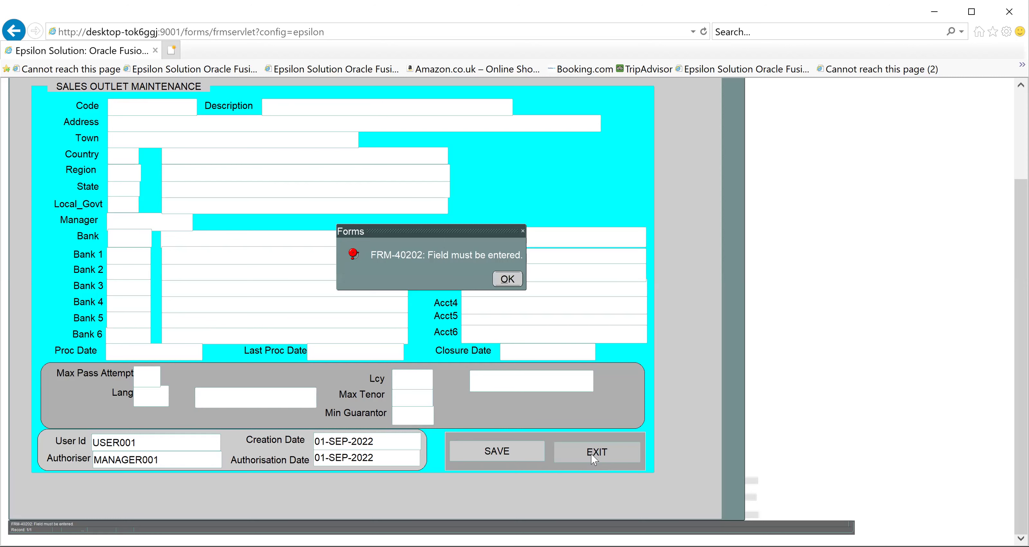
{"action": "left_click", "coordinate": [506, 278]}
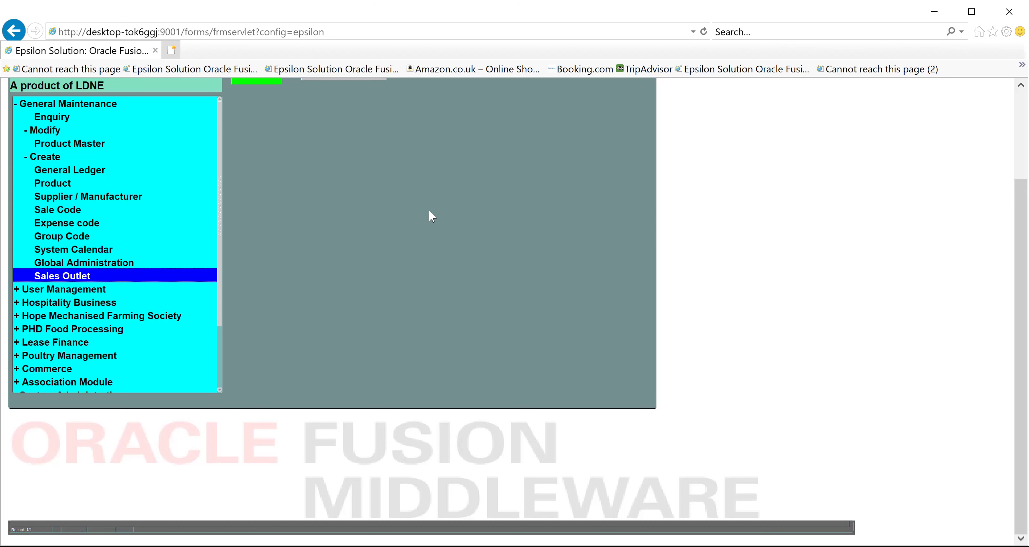
Scroll the main menu tree and select the Commerce module node
{"action": "scroll", "coordinate": [238, 196], "scroll_direction": "up", "scroll_amount": 2}
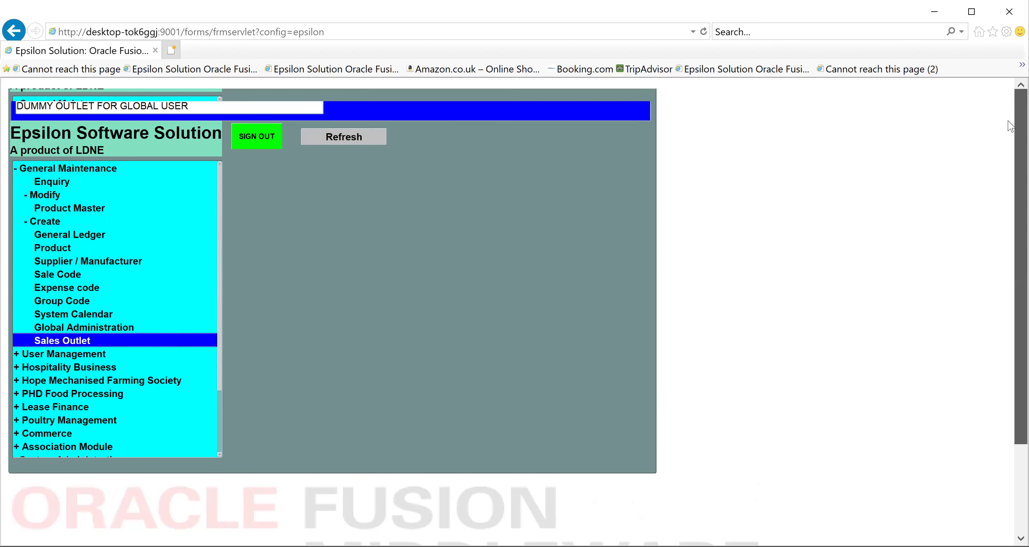
{"action": "scroll", "coordinate": [56, 224], "scroll_direction": "up", "scroll_amount": 1}
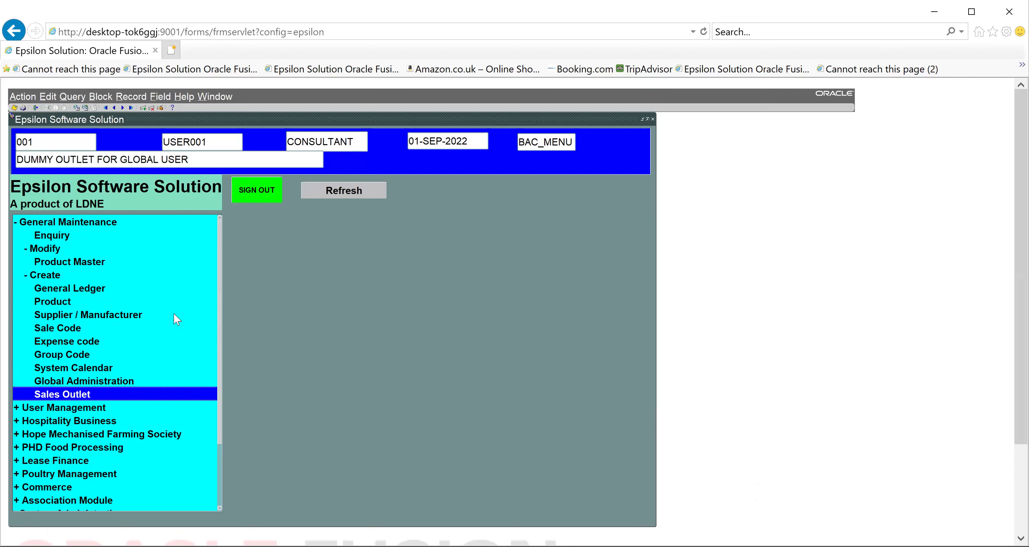
{"action": "left_click_drag", "start_coordinate": [219, 356], "coordinate": [225, 425]}
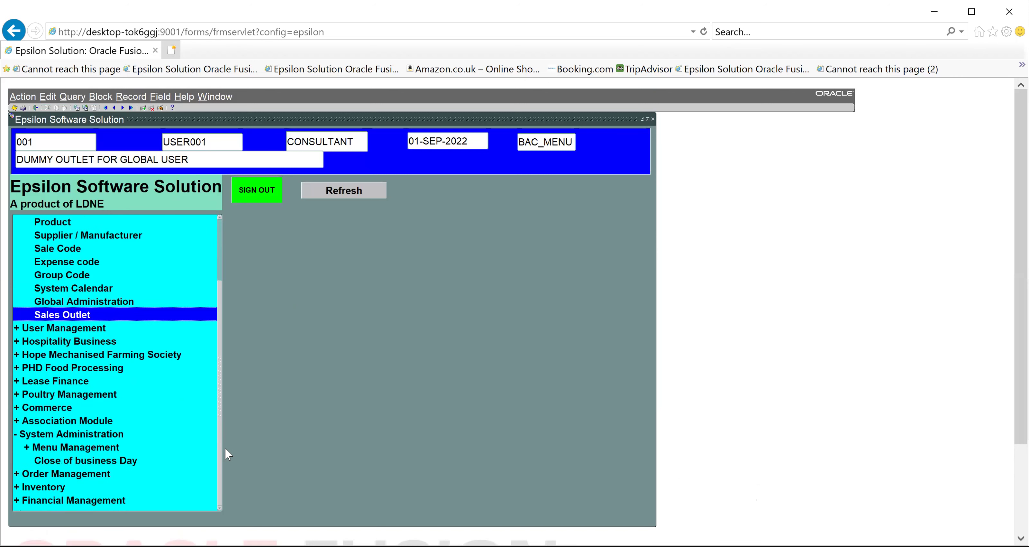
{"action": "left_click", "coordinate": [15, 406]}
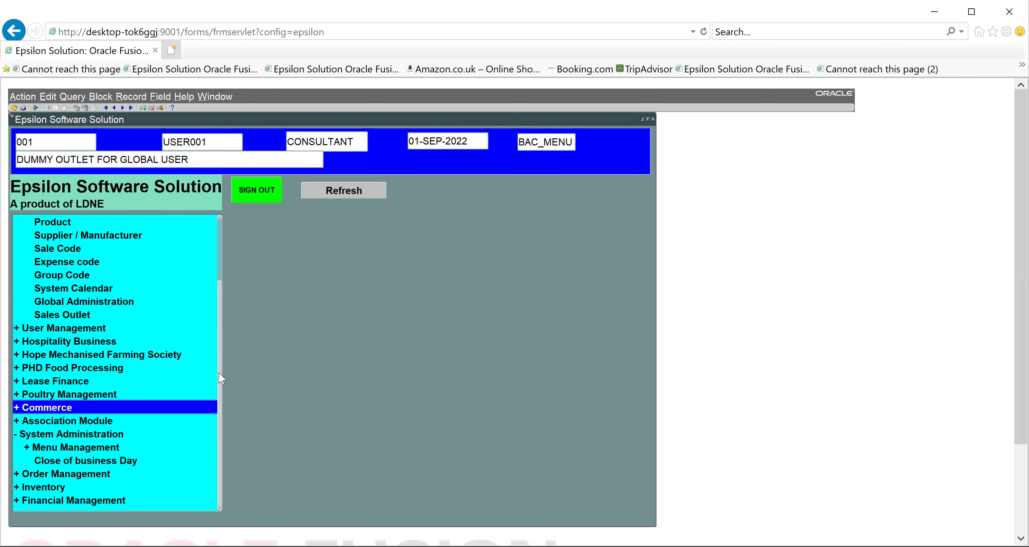
{"action": "left_click_drag", "start_coordinate": [220, 377], "coordinate": [219, 309]}
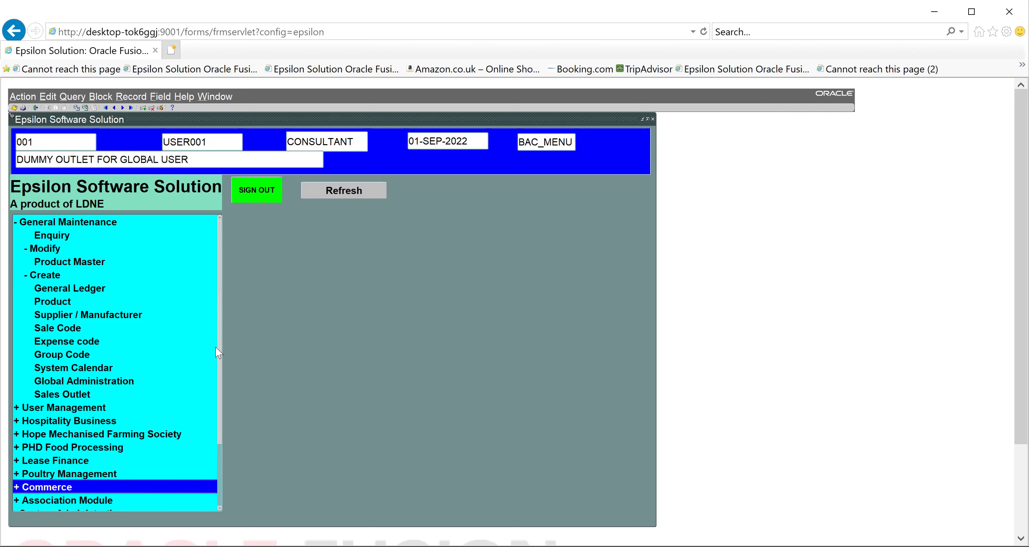
{"action": "double_click", "coordinate": [81, 391]}
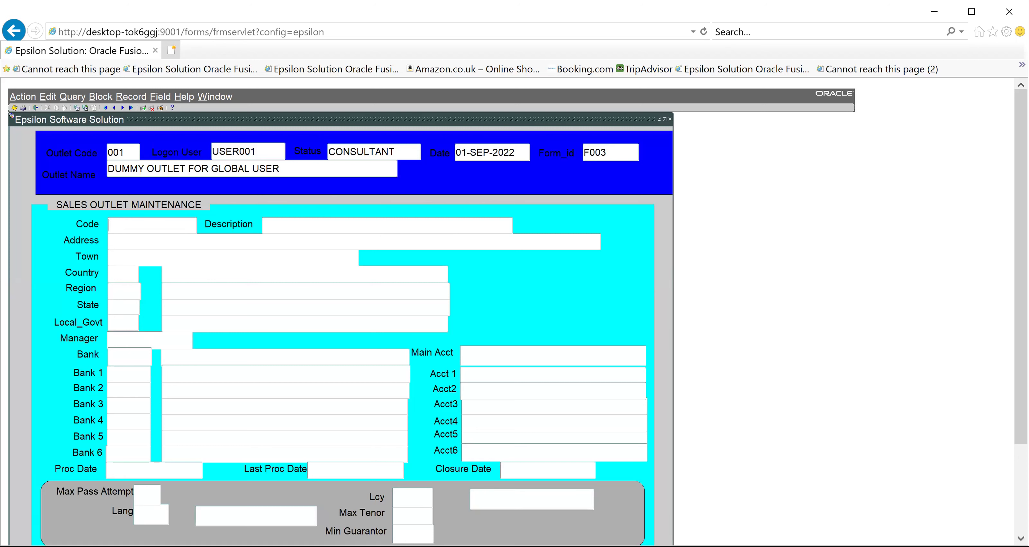
{"action": "scroll", "coordinate": [609, 417], "scroll_direction": "down", "scroll_amount": 3}
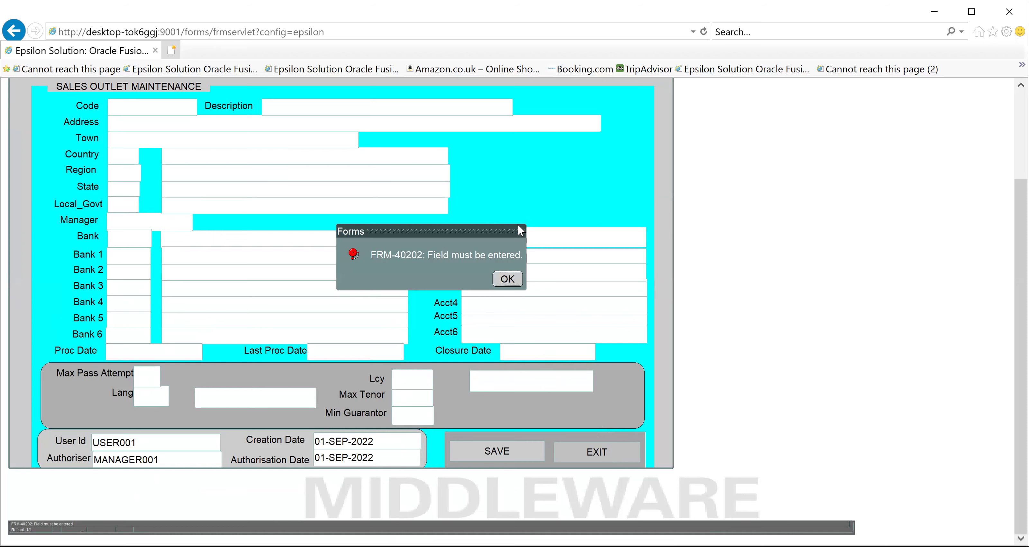
{"action": "left_click", "coordinate": [507, 279]}
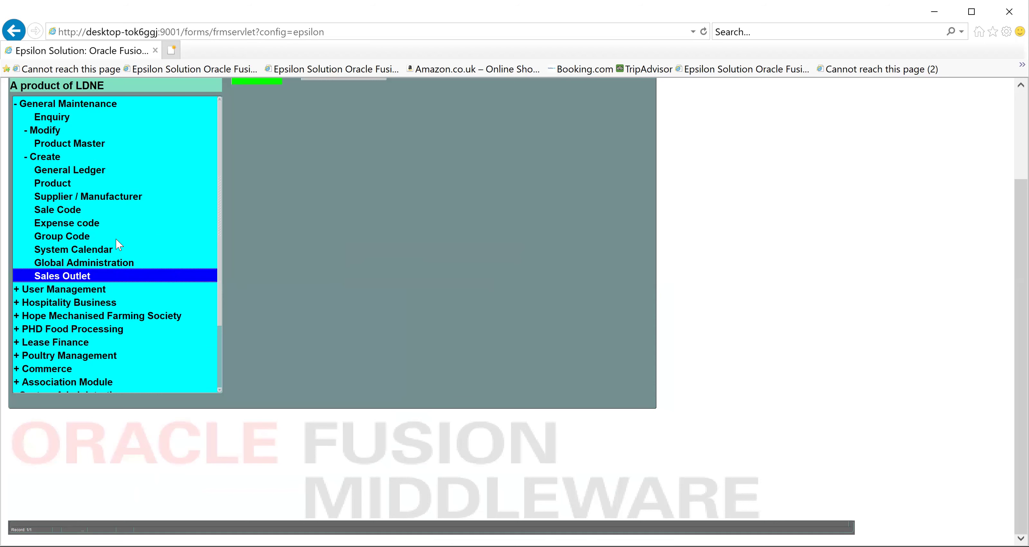
Open the Global Administration setup form from General Maintenance > Create
{"action": "double_click", "coordinate": [73, 263]}
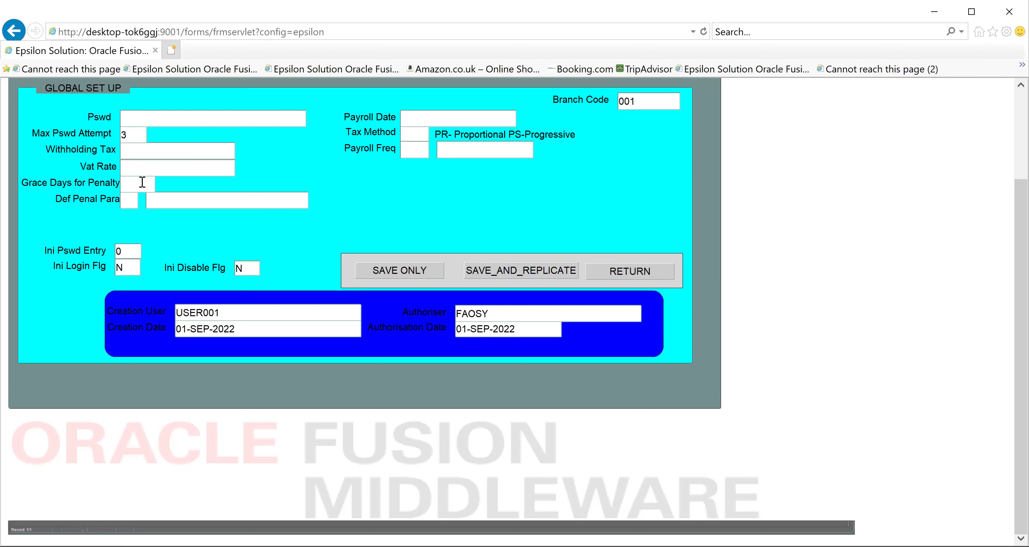
Visit Grace Days for Penalty and Payroll Date, then leave Global Set Up unsaved, dismissing FRM-40202
{"action": "left_click", "coordinate": [141, 182]}
{"action": "left_click", "coordinate": [426, 117]}
{"action": "left_click", "coordinate": [623, 275]}
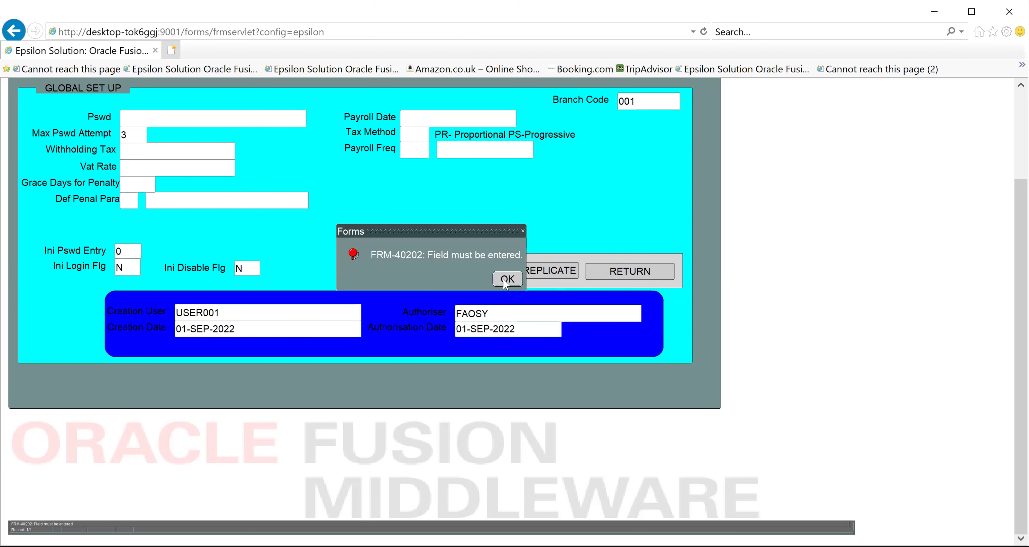
{"action": "left_click", "coordinate": [507, 280]}
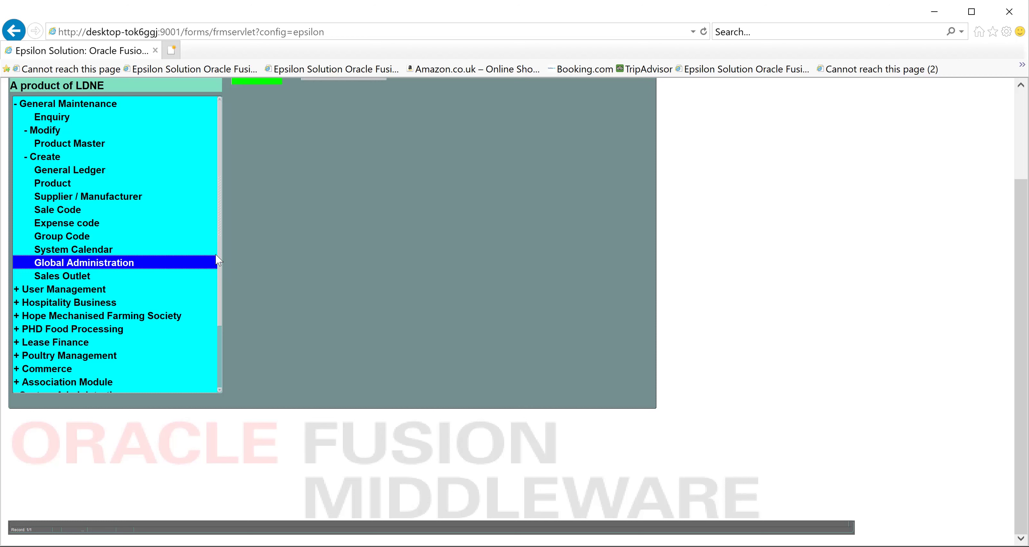
Scroll the menu tree and collapse the General Maintenance and System Administration branches
{"action": "left_click_drag", "start_coordinate": [219, 258], "coordinate": [220, 285]}
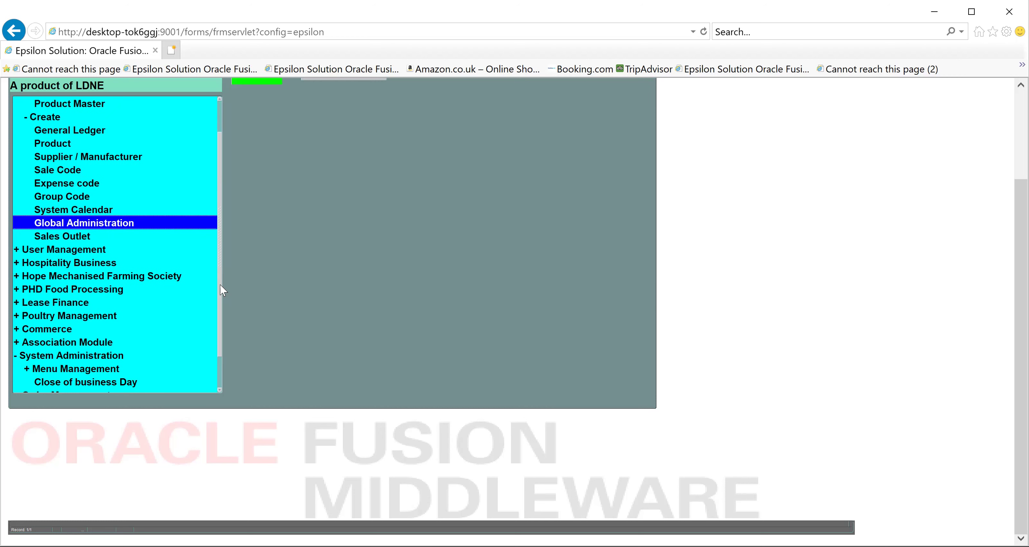
{"action": "left_click_drag", "start_coordinate": [220, 285], "coordinate": [220, 238]}
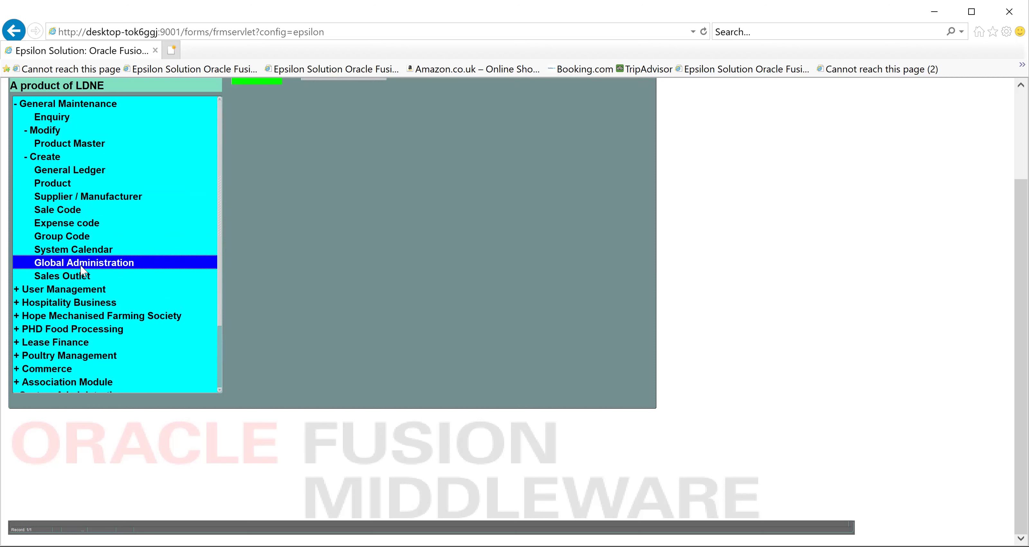
{"action": "left_click_drag", "start_coordinate": [222, 226], "coordinate": [219, 302]}
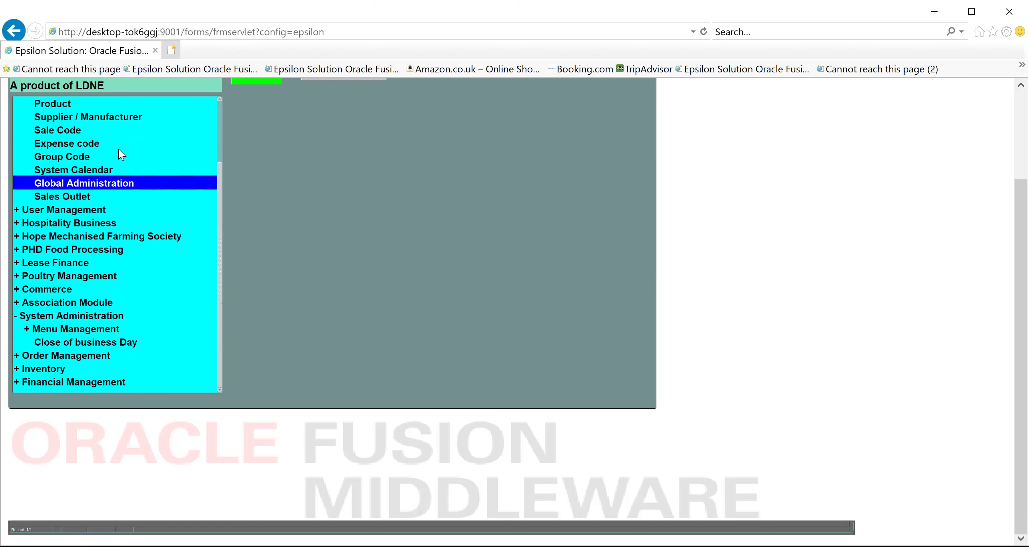
{"action": "left_click", "coordinate": [219, 107]}
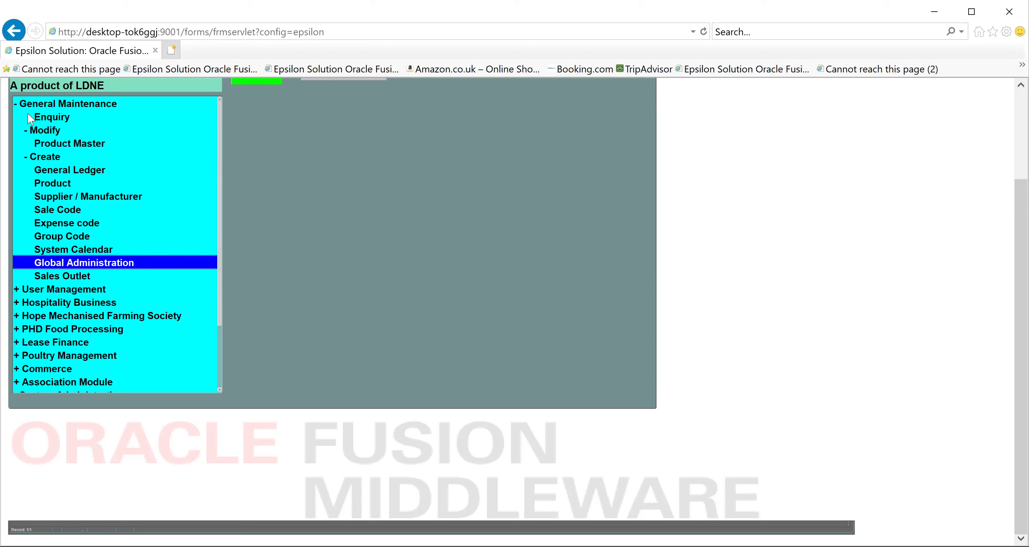
{"action": "left_click", "coordinate": [19, 105]}
{"action": "left_click", "coordinate": [16, 105]}
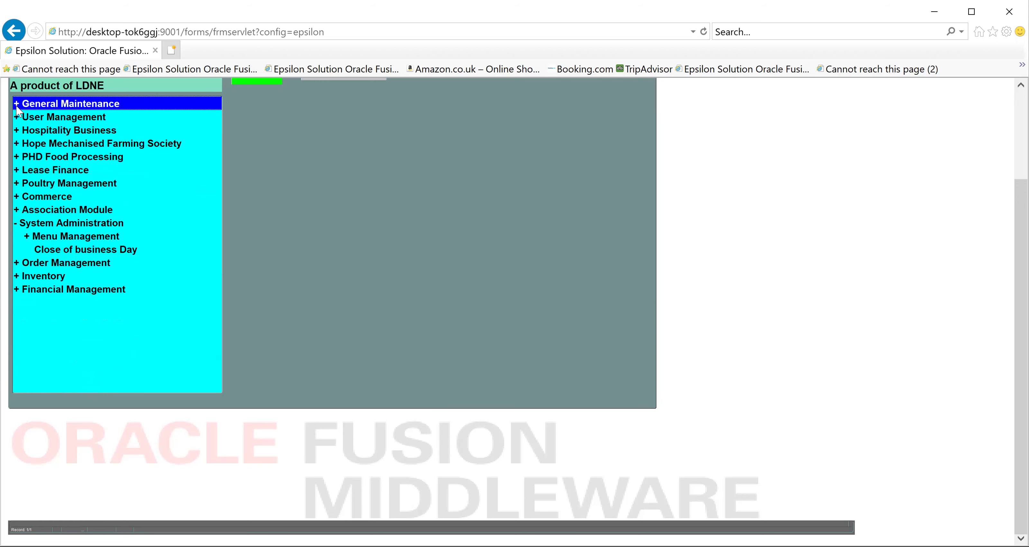
{"action": "left_click", "coordinate": [16, 222]}
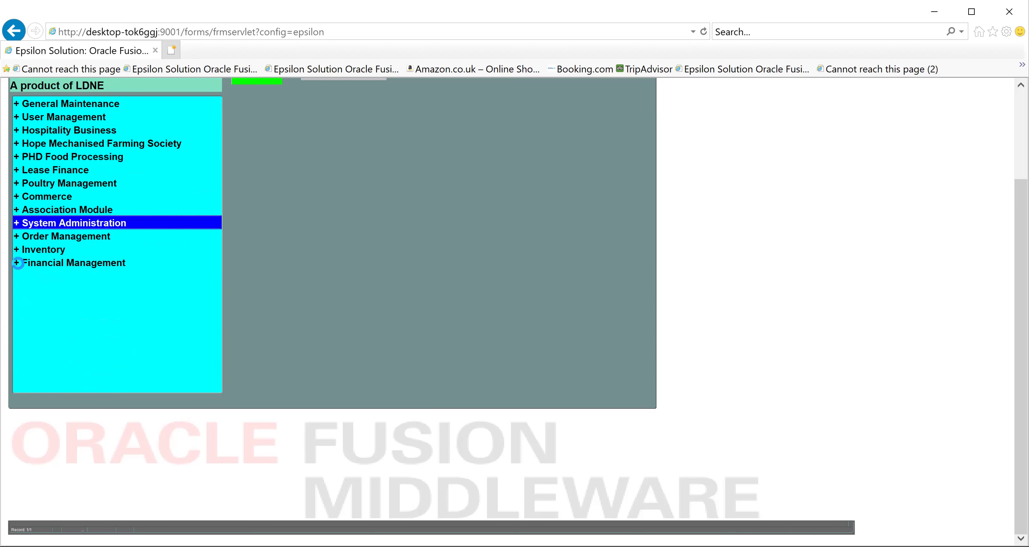
Expand Financial Management > Organization > Create and open the Payroll form
{"action": "left_click", "coordinate": [17, 263]}
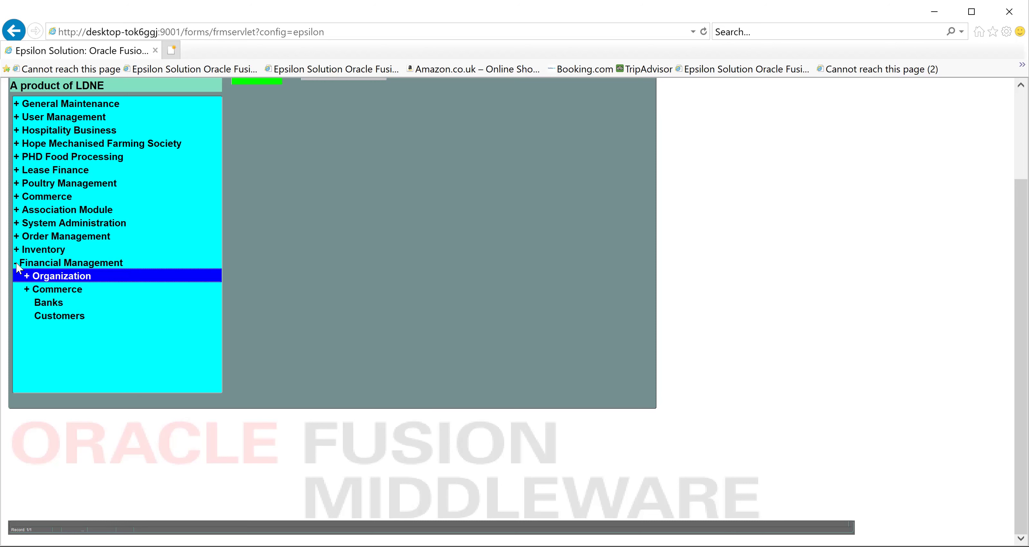
{"action": "left_click", "coordinate": [16, 264]}
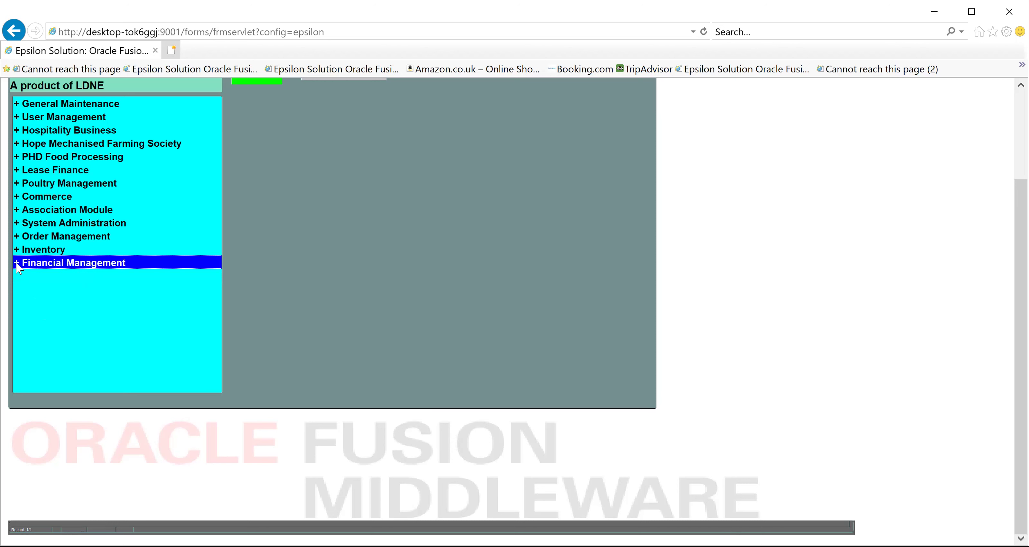
{"action": "double_click", "coordinate": [36, 250]}
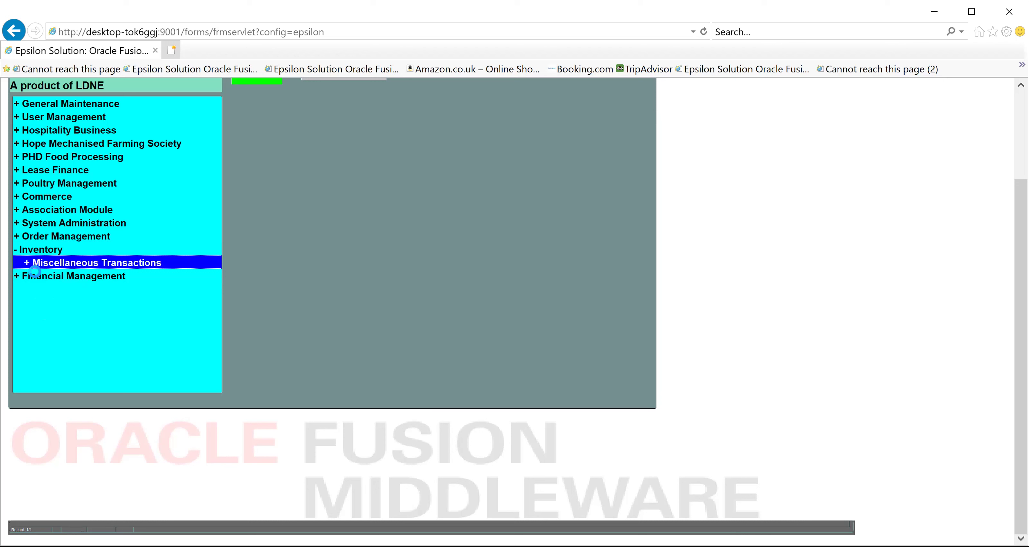
{"action": "left_click", "coordinate": [35, 275]}
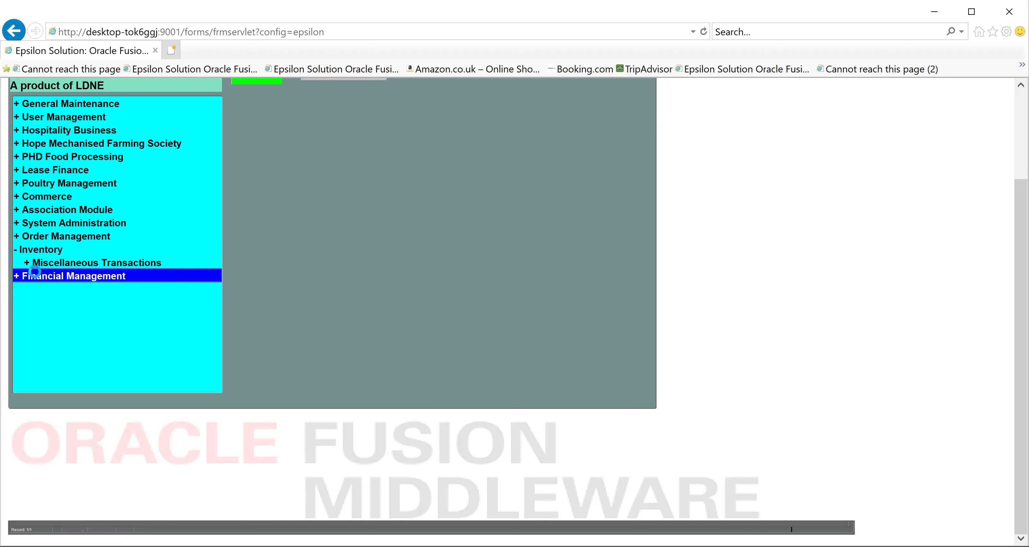
{"action": "double_click", "coordinate": [35, 273]}
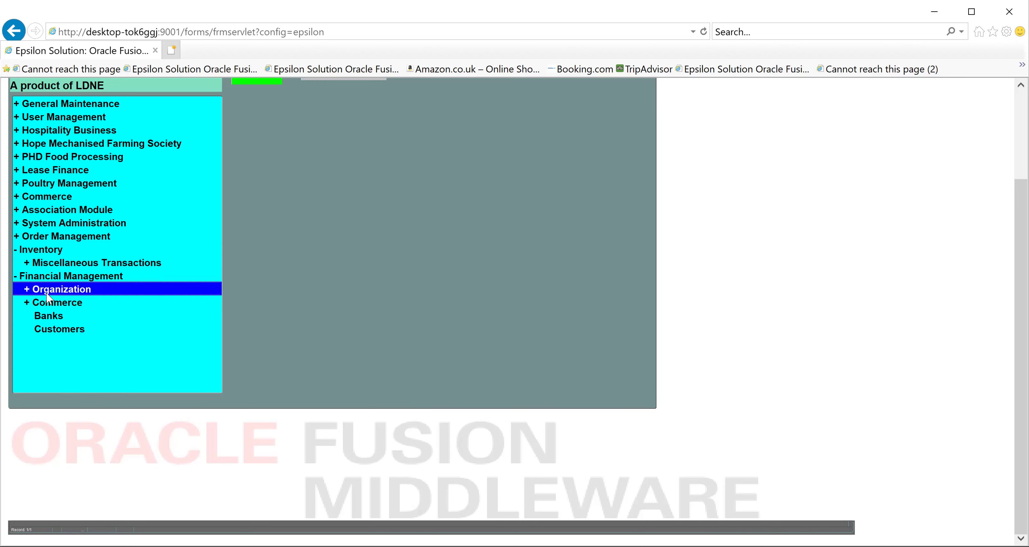
{"action": "double_click", "coordinate": [53, 304]}
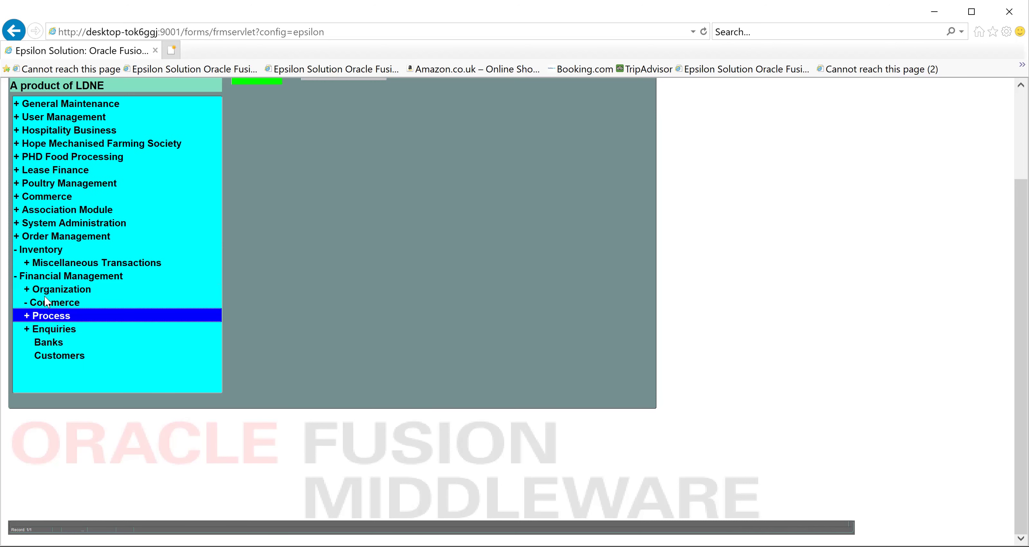
{"action": "double_click", "coordinate": [47, 294]}
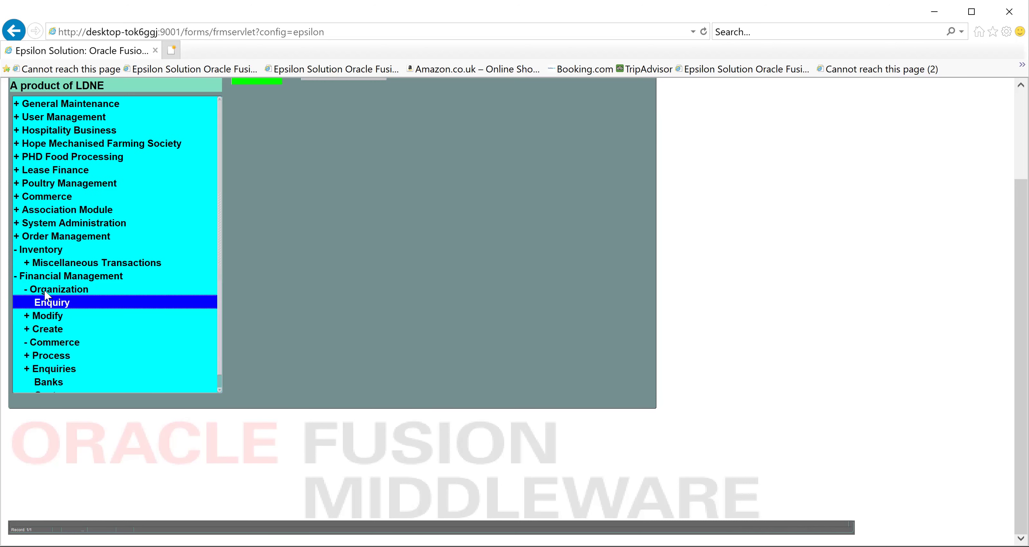
{"action": "double_click", "coordinate": [47, 329]}
{"action": "left_click_drag", "start_coordinate": [217, 259], "coordinate": [217, 323]}
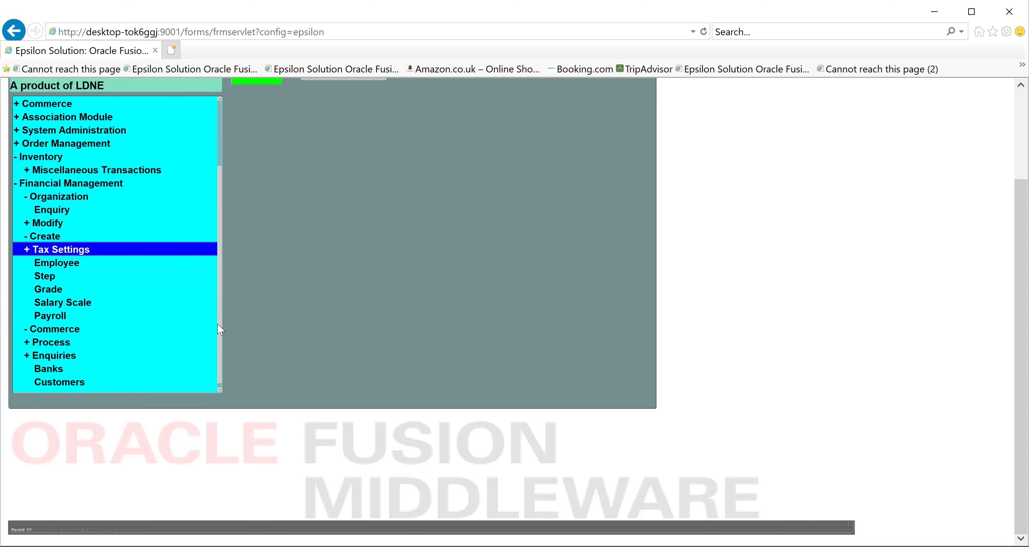
{"action": "left_click", "coordinate": [55, 315]}
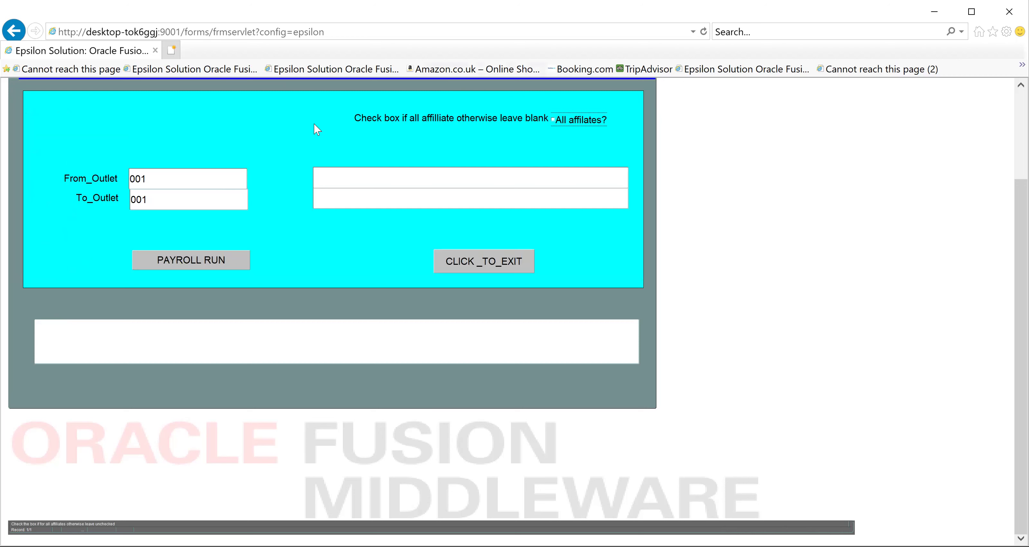
Set From_Outlet and To_Outlet to 001, run payroll and payslips, then close the form
{"action": "left_click", "coordinate": [169, 177]}
{"action": "left_click", "coordinate": [172, 197]}
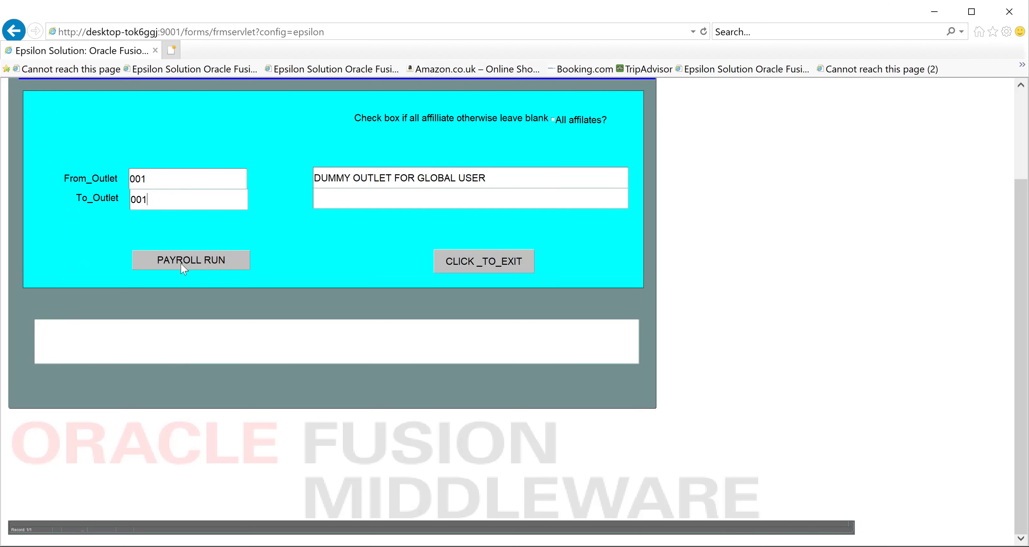
{"action": "key", "text": "Tab"}
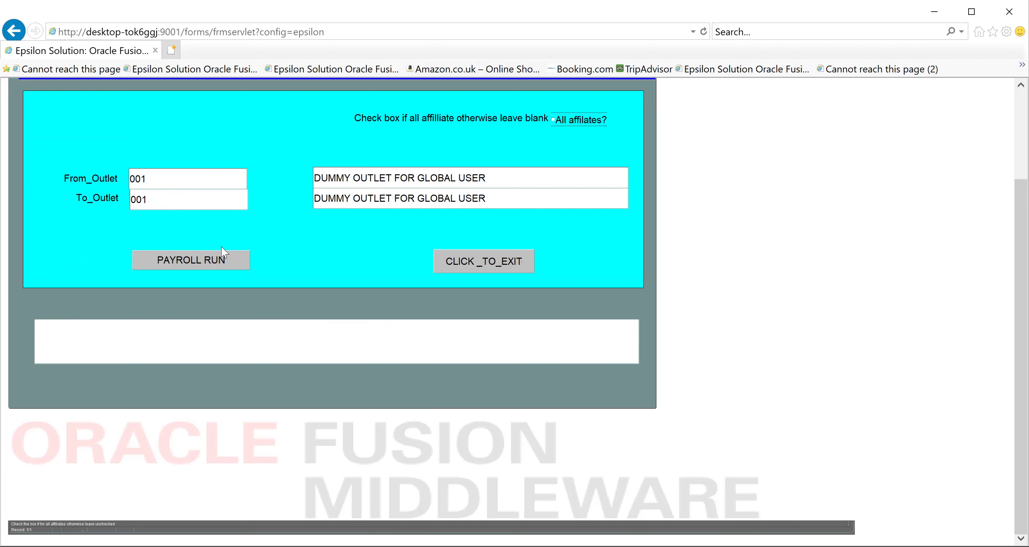
{"action": "left_click", "coordinate": [205, 260]}
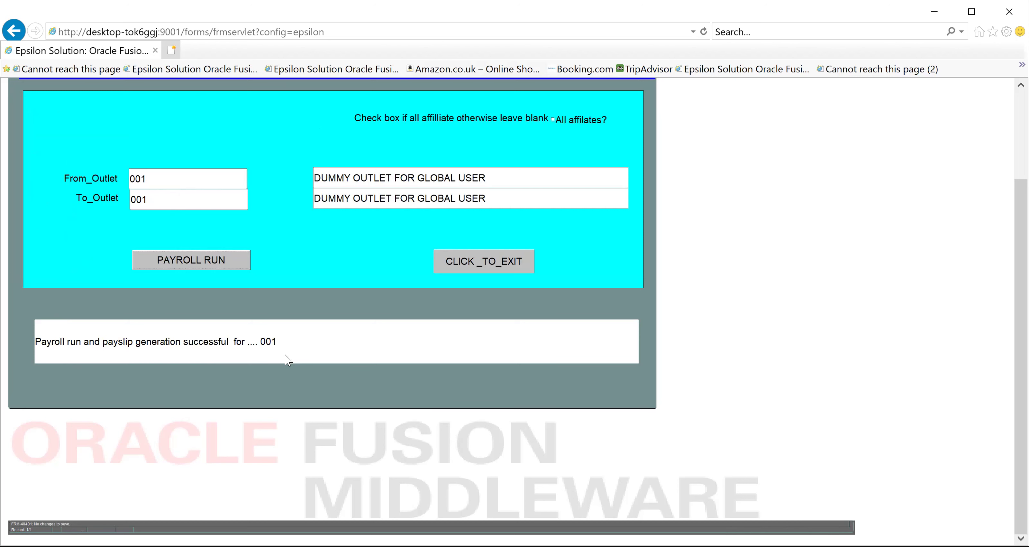
{"action": "left_click", "coordinate": [450, 260]}
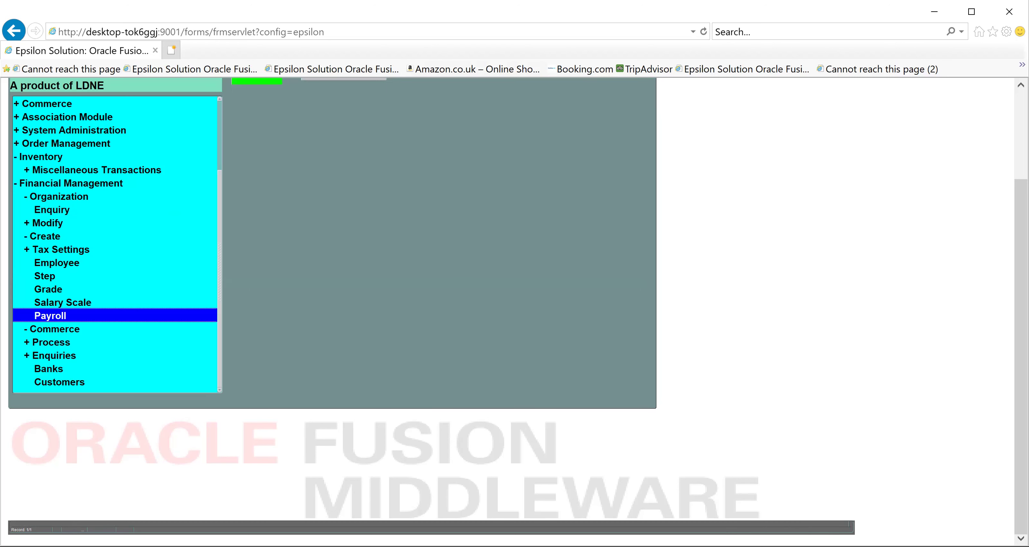
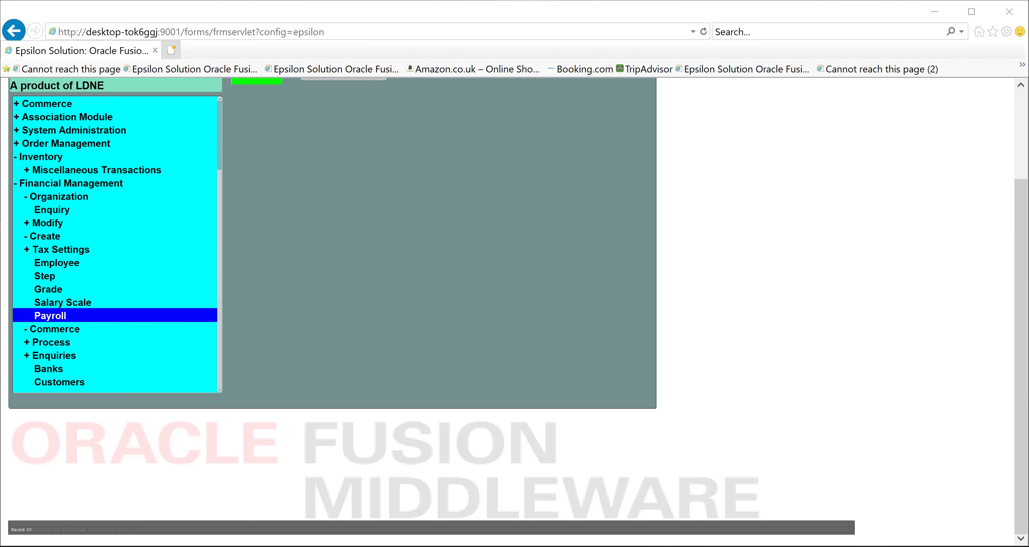
Run payroll and payslips for outlet 001 in the Payroll form, then exit it
{"action": "double_click", "coordinate": [65, 315]}
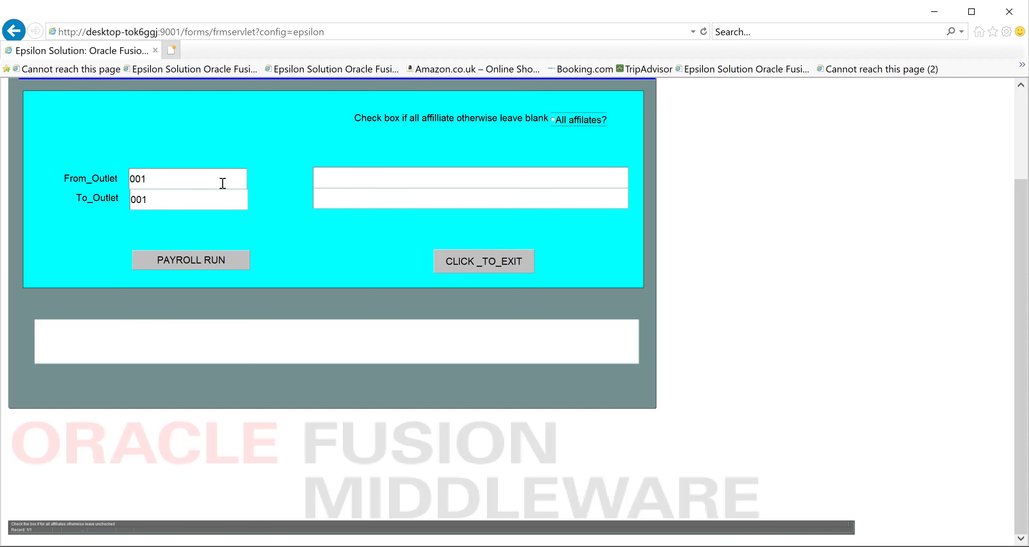
{"action": "key", "text": "Tab"}
{"action": "key", "text": "Tab"}
{"action": "key", "text": "Tab"}
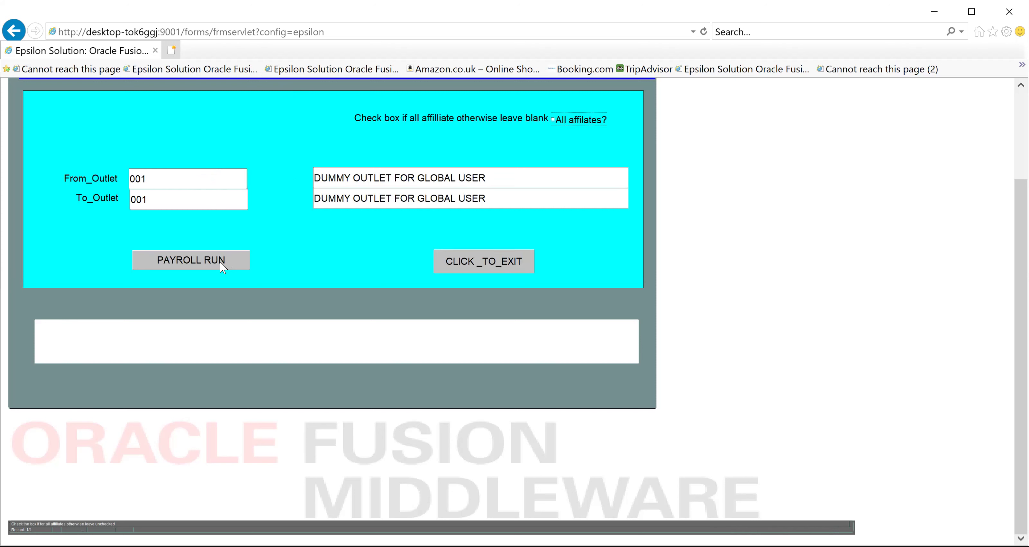
{"action": "left_click", "coordinate": [220, 263]}
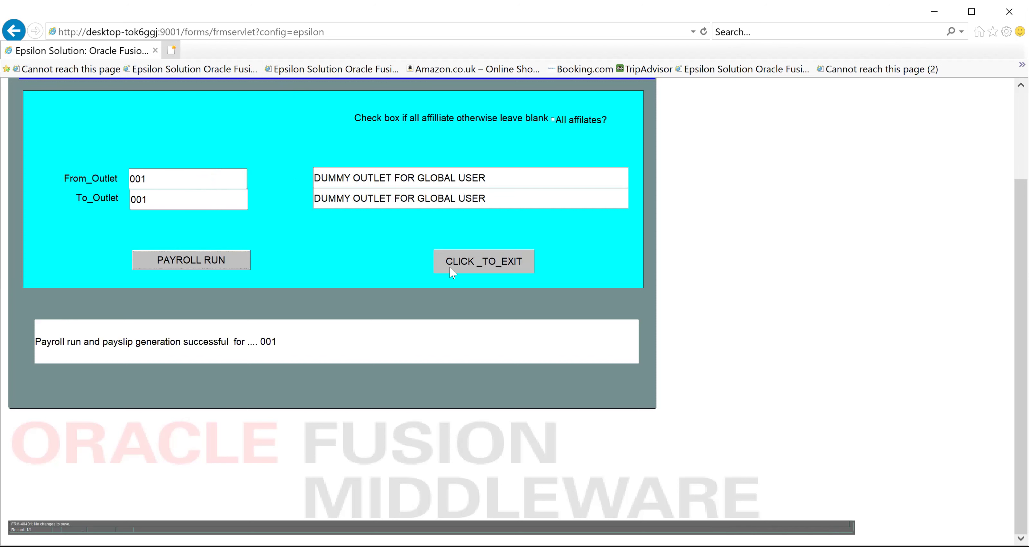
{"action": "left_click", "coordinate": [468, 262]}
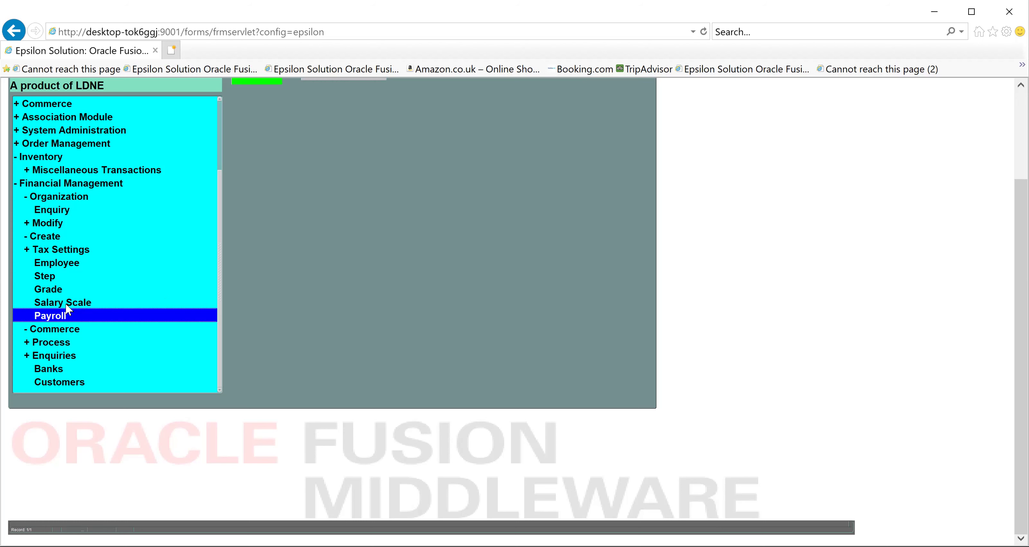
{"action": "double_click", "coordinate": [54, 317]}
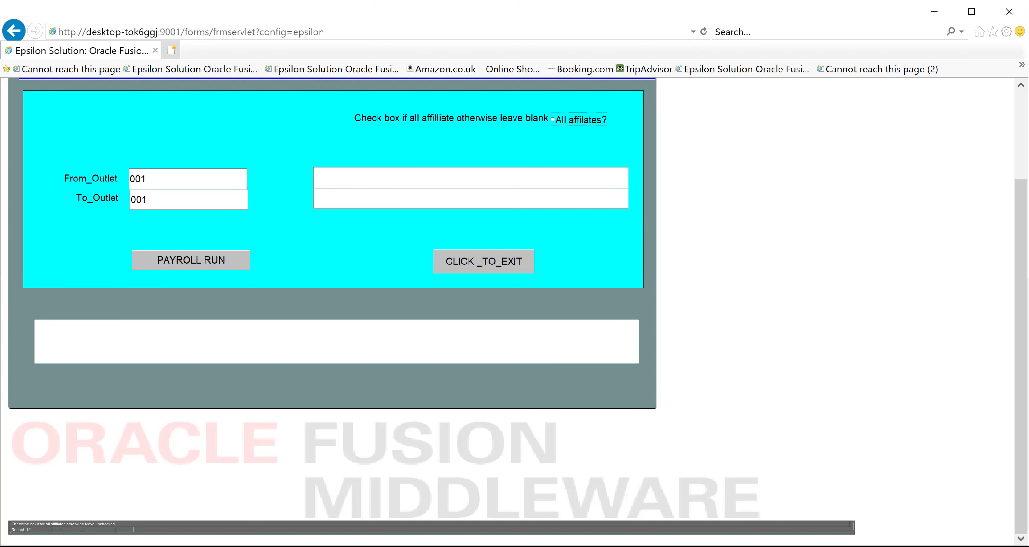
{"action": "scroll", "coordinate": [512, 280], "scroll_direction": "up", "scroll_amount": 3}
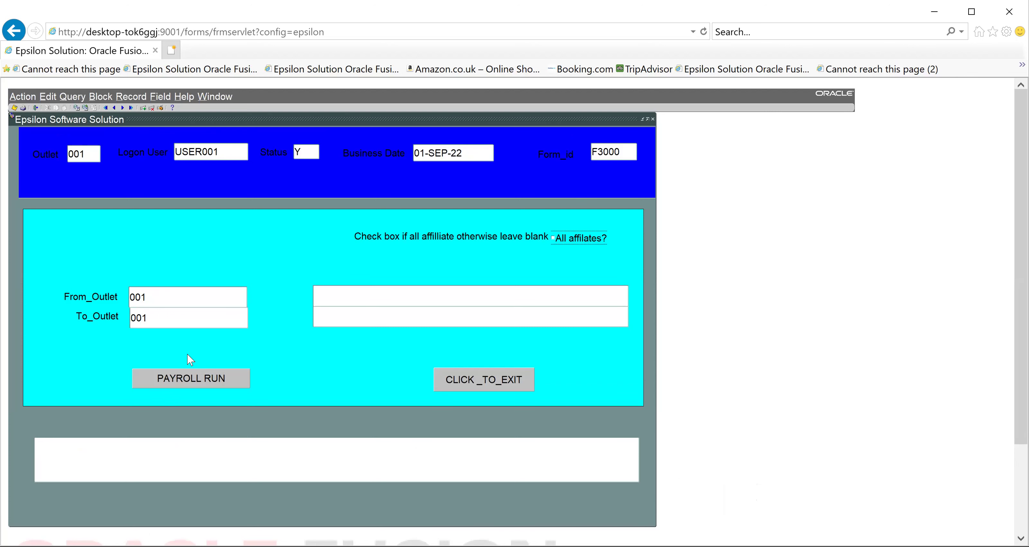
{"action": "left_click", "coordinate": [217, 292]}
{"action": "key", "text": "Tab"}
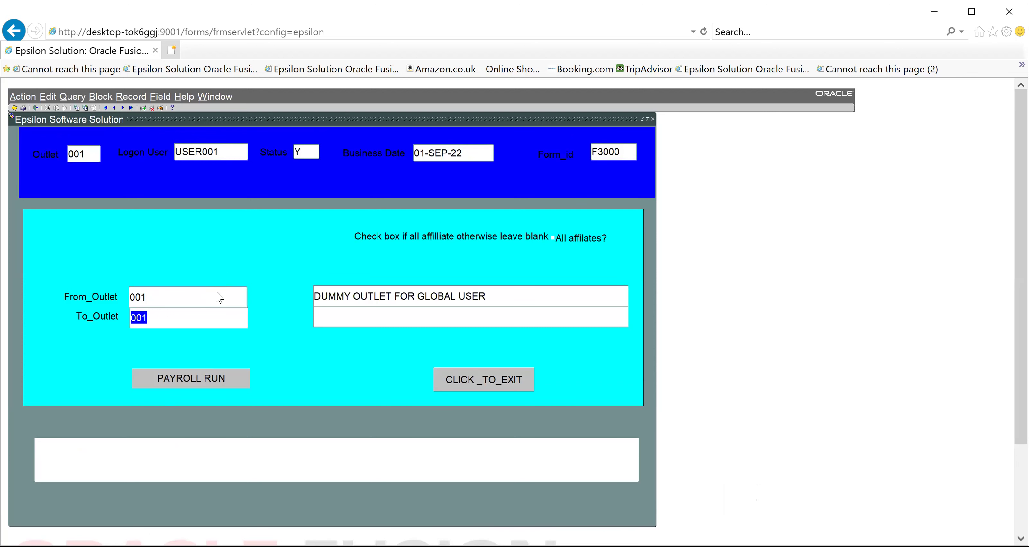
{"action": "key", "text": "Tab"}
{"action": "key", "text": "Tab"}
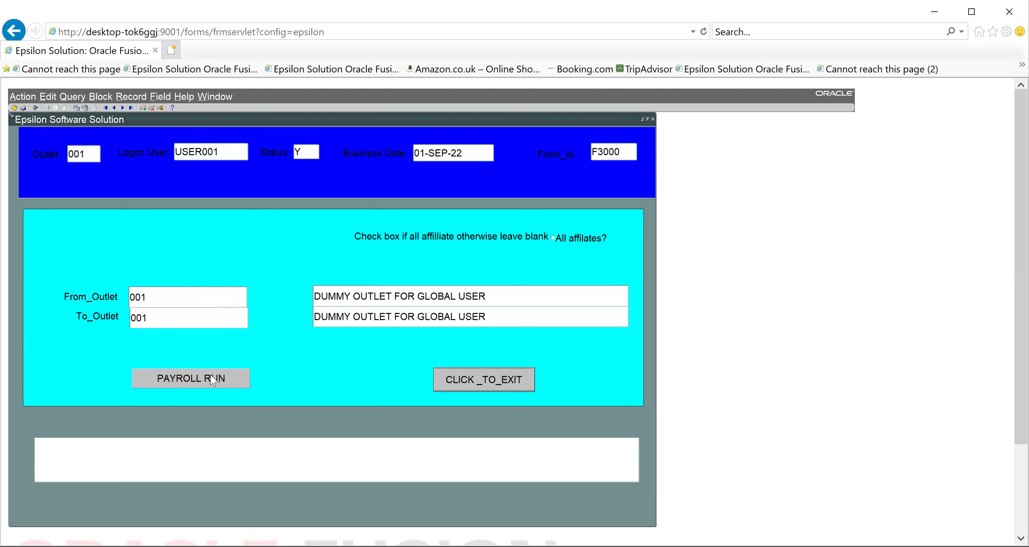
{"action": "left_click", "coordinate": [214, 380]}
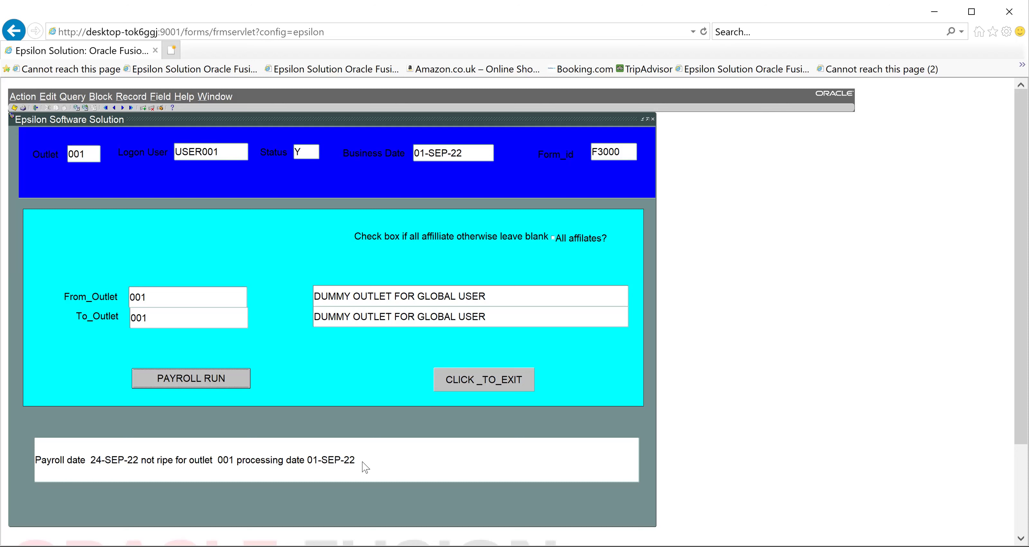
{"action": "left_click", "coordinate": [480, 379]}
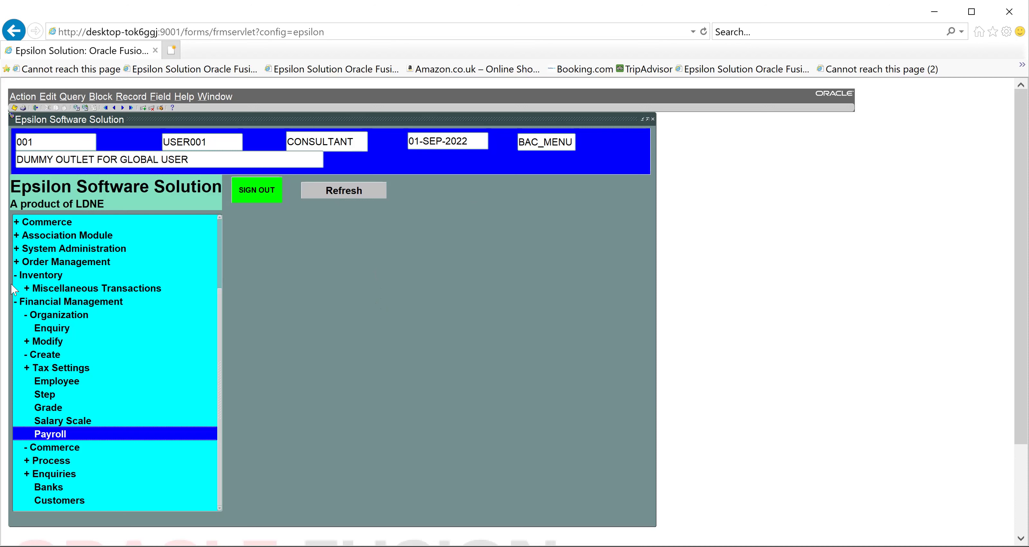
Collapse Inventory and Financial Management, expand System Administration, and open Close of Business Day
{"action": "left_click", "coordinate": [17, 302]}
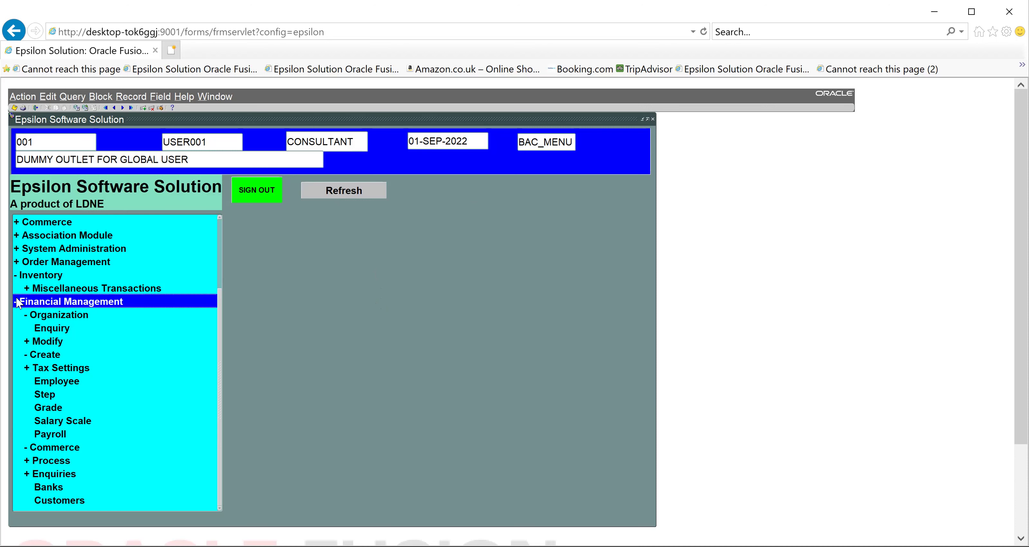
{"action": "left_click", "coordinate": [19, 276]}
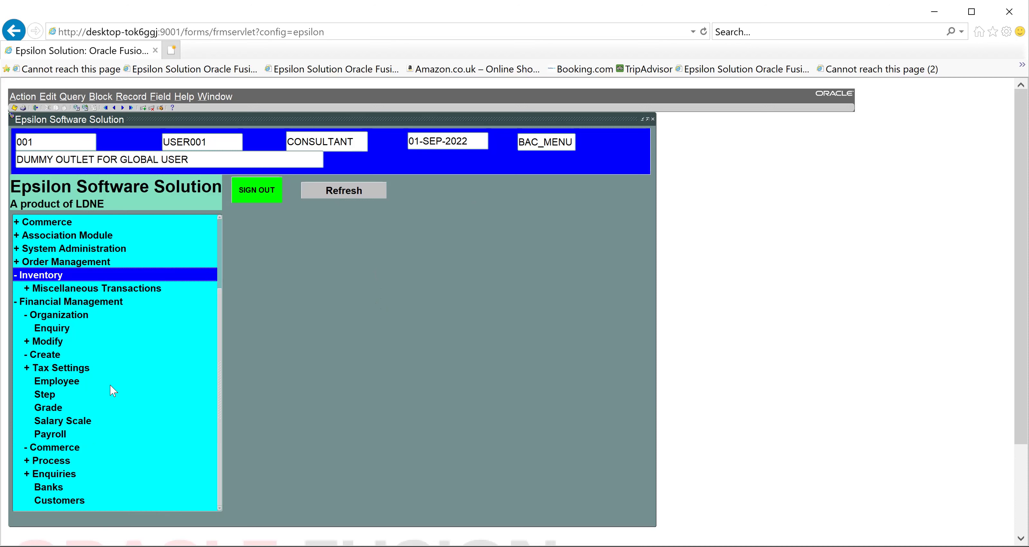
{"action": "left_click", "coordinate": [18, 302]}
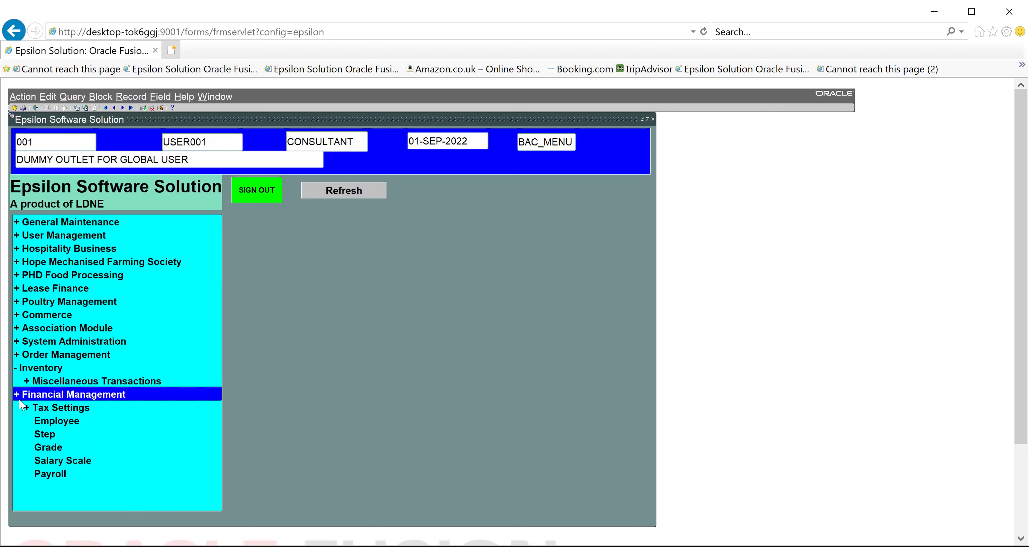
{"action": "left_click", "coordinate": [16, 369]}
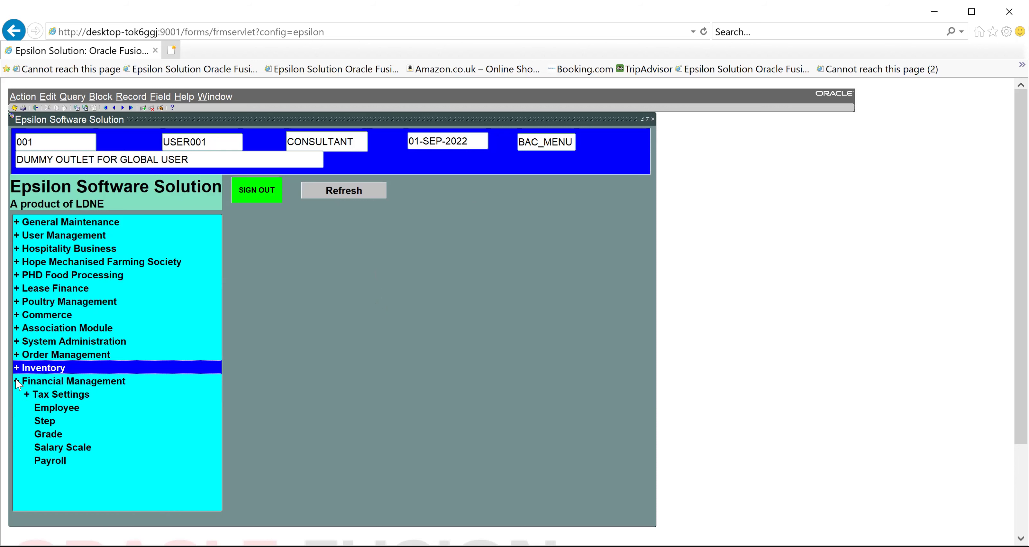
{"action": "left_click", "coordinate": [17, 382]}
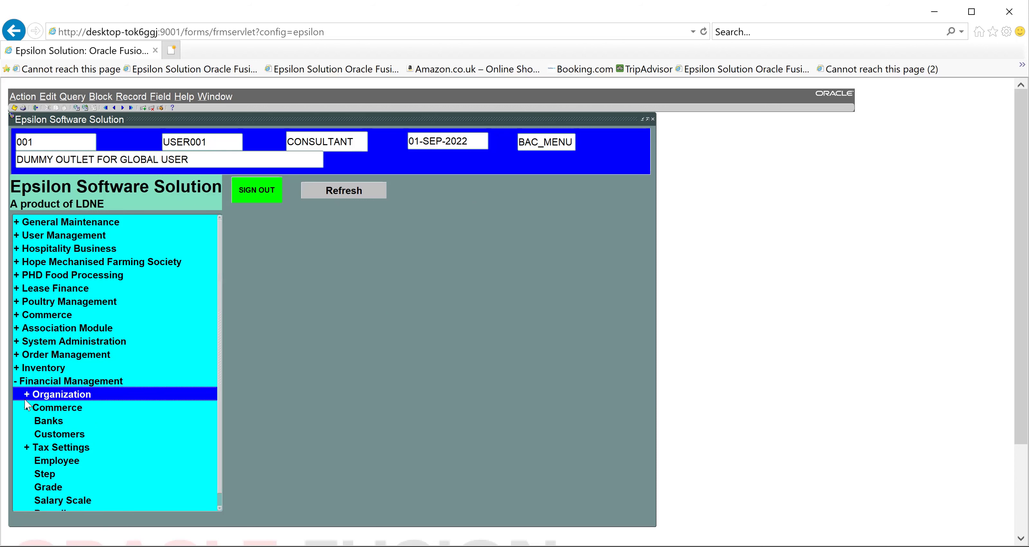
{"action": "left_click", "coordinate": [16, 382]}
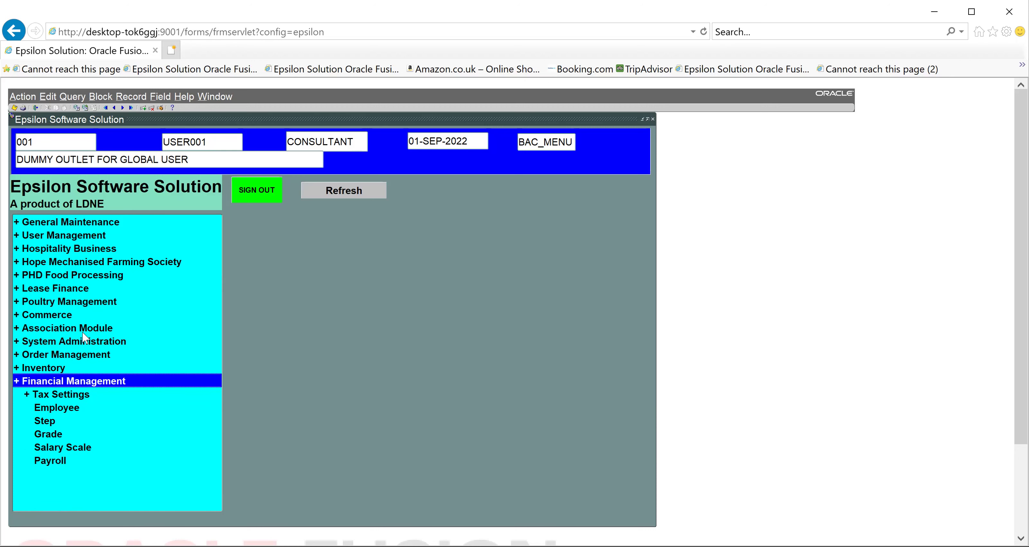
{"action": "left_click", "coordinate": [73, 337]}
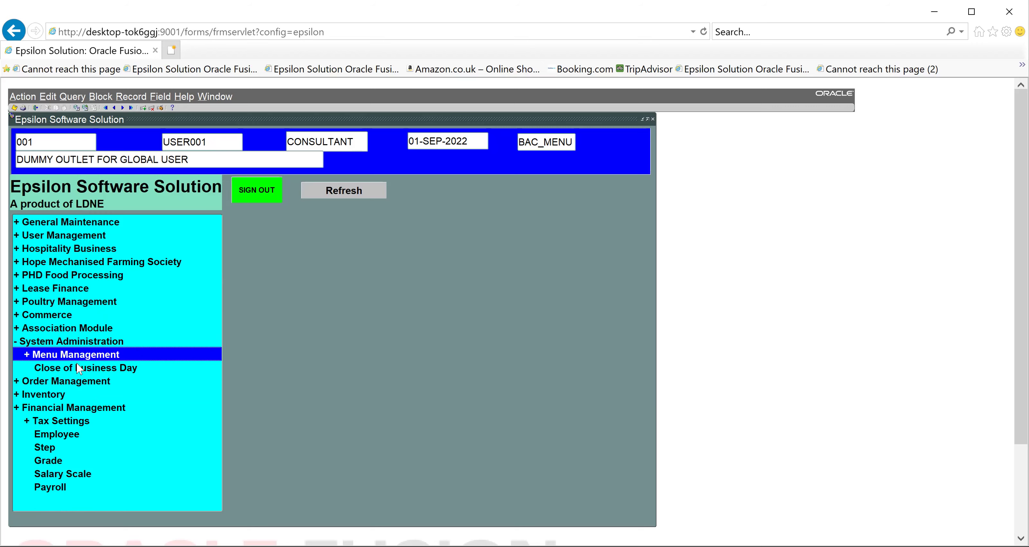
{"action": "double_click", "coordinate": [78, 367]}
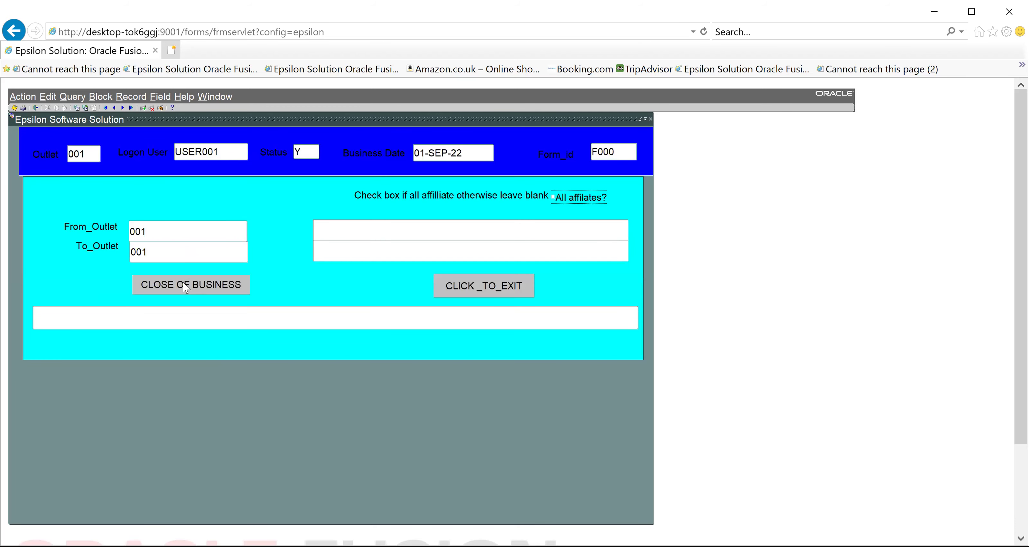
Run close of business twice for outlet 001, acknowledging every report and history message
{"action": "left_click", "coordinate": [185, 286]}
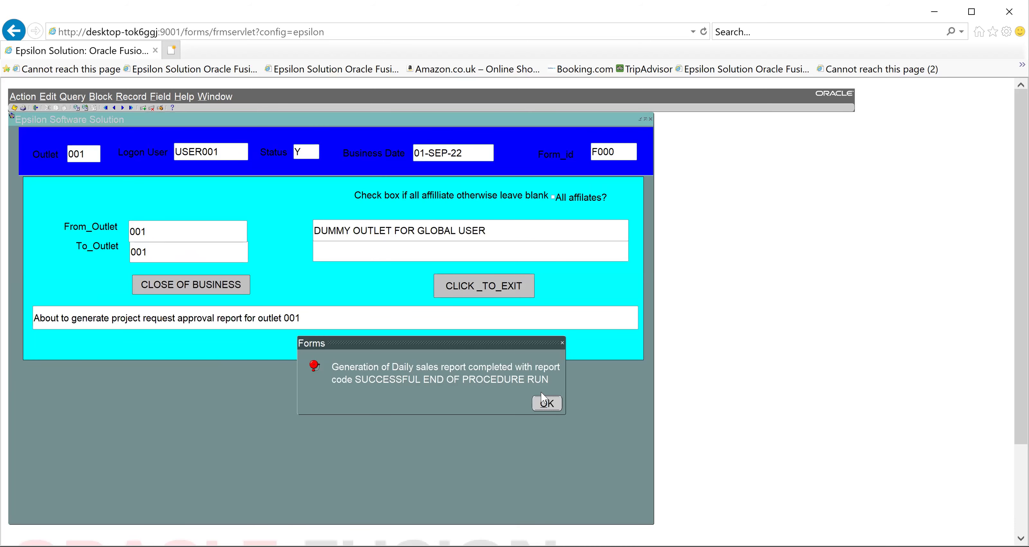
{"action": "left_click", "coordinate": [544, 402]}
{"action": "left_click", "coordinate": [545, 403]}
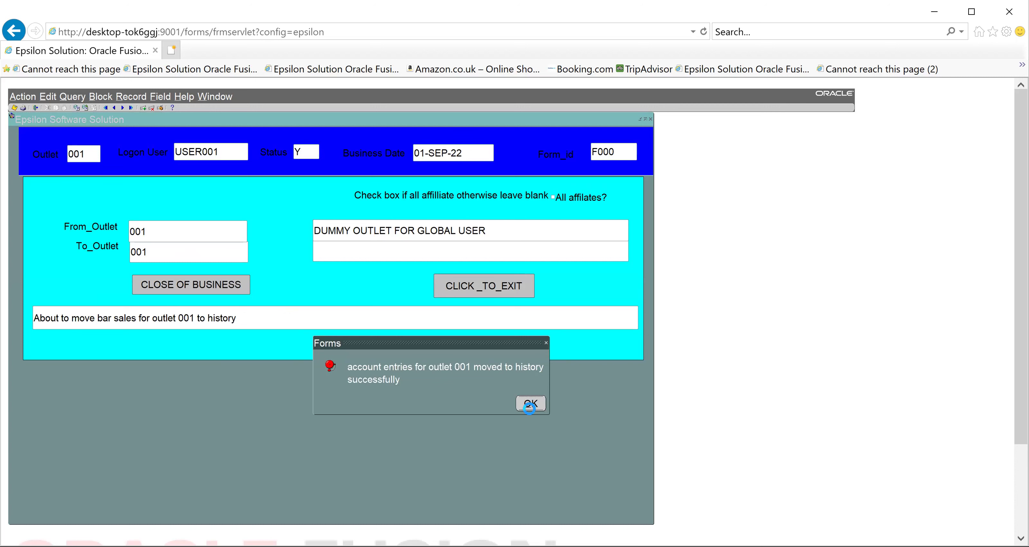
{"action": "left_click", "coordinate": [530, 406]}
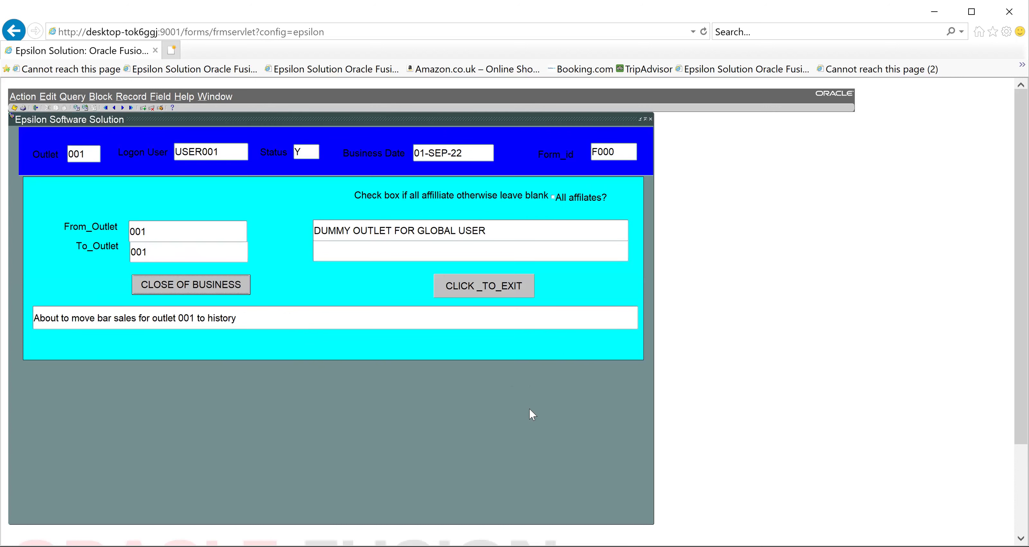
{"action": "left_click", "coordinate": [202, 284]}
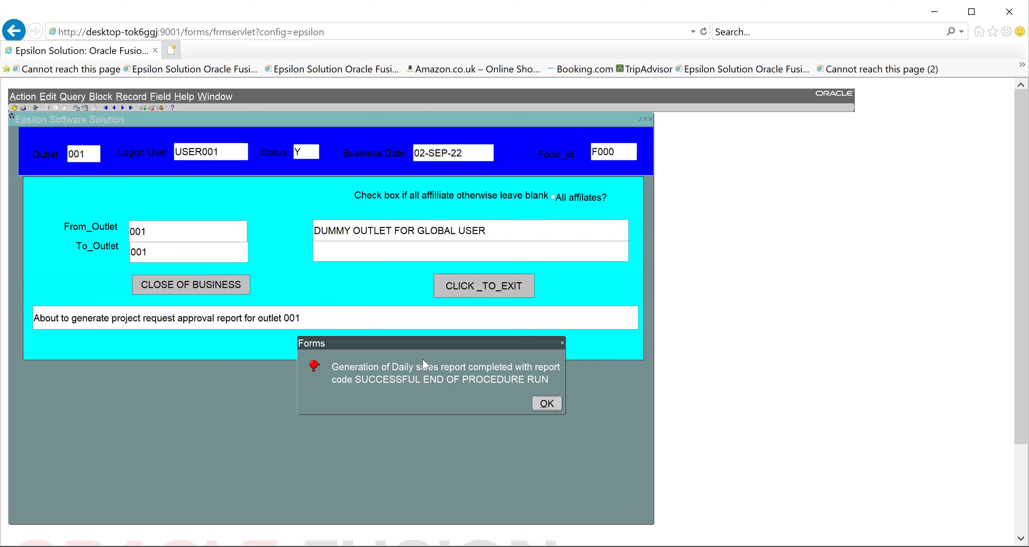
{"action": "left_click", "coordinate": [548, 405]}
{"action": "left_click", "coordinate": [546, 403]}
{"action": "left_click", "coordinate": [540, 402]}
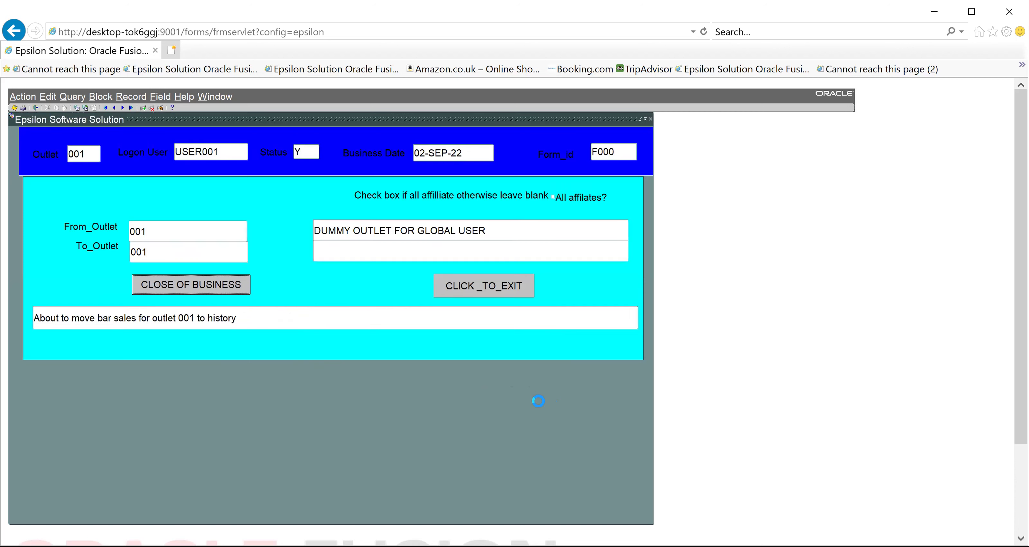
{"action": "left_click", "coordinate": [537, 403]}
{"action": "left_click", "coordinate": [540, 402]}
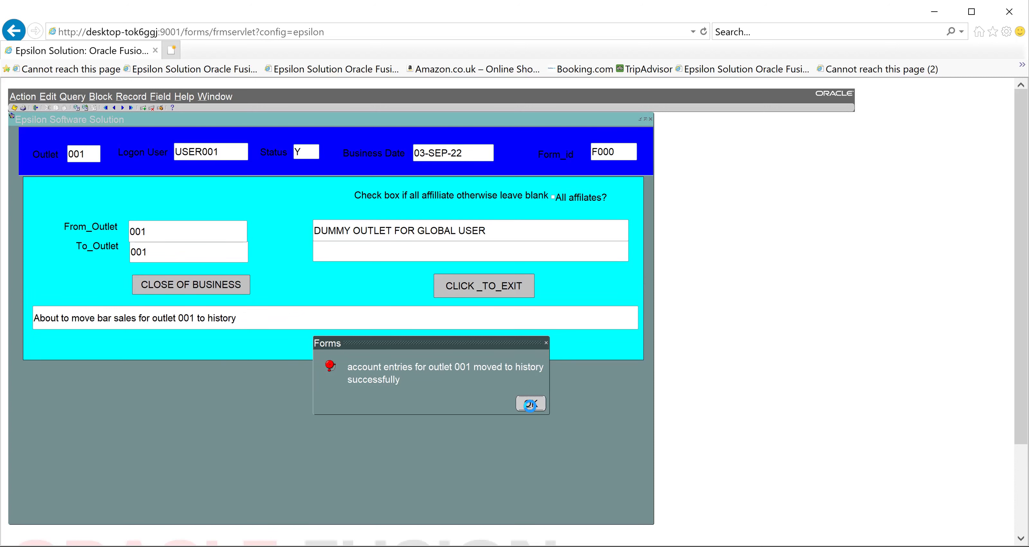
{"action": "left_click", "coordinate": [530, 405]}
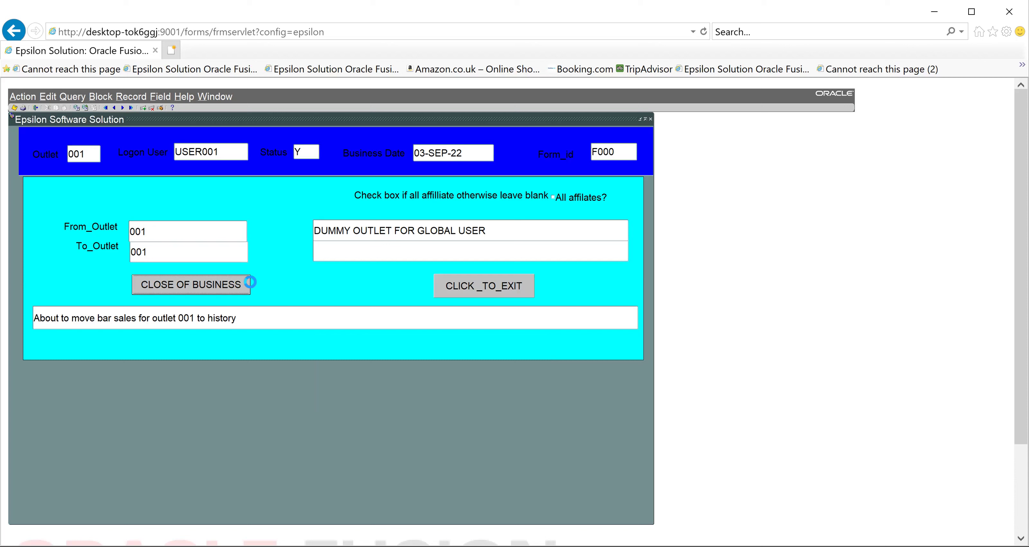
Run three more close-of-business cycles, confirming the sales, approval and history messages
{"action": "left_click", "coordinate": [227, 286]}
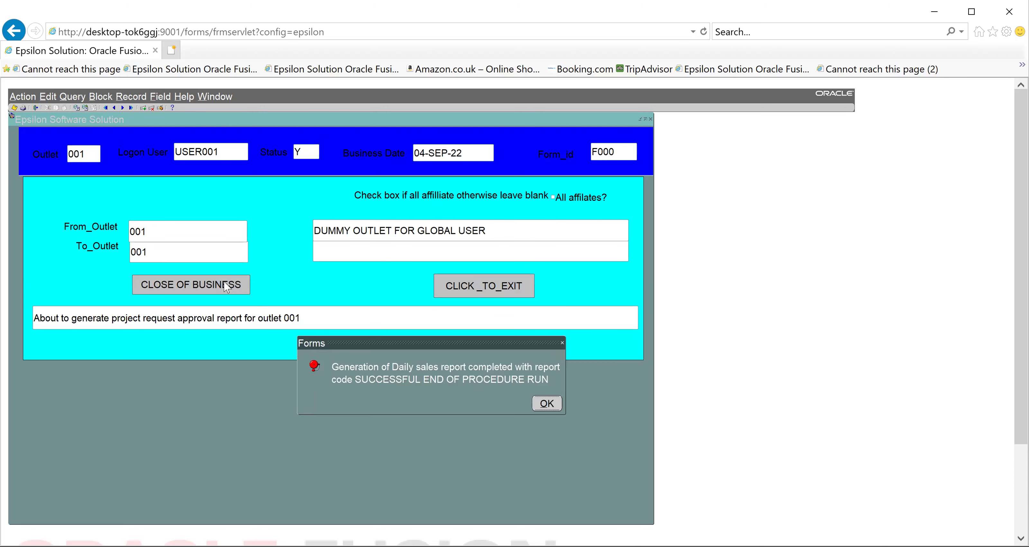
{"action": "left_click", "coordinate": [546, 399]}
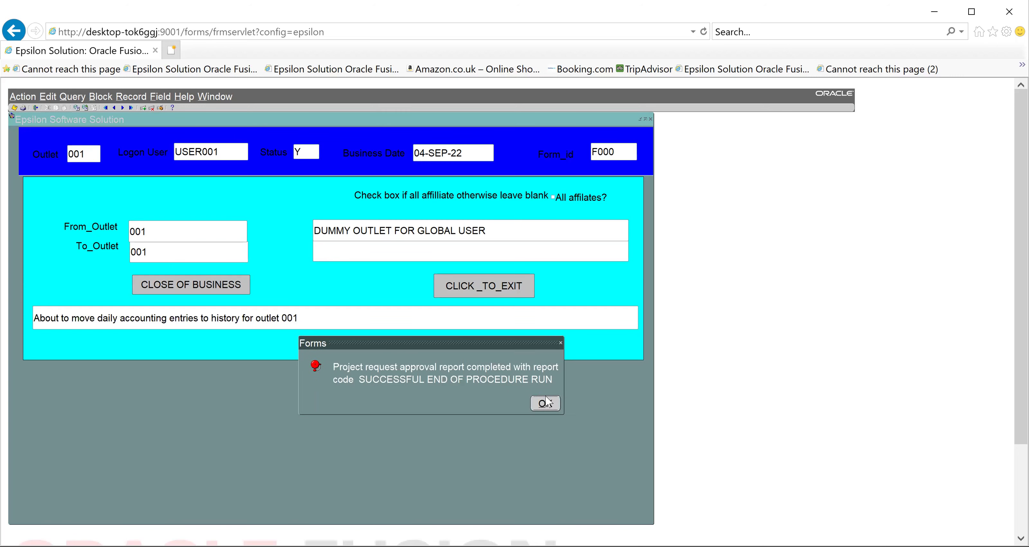
{"action": "left_click", "coordinate": [546, 400]}
{"action": "left_click", "coordinate": [544, 398]}
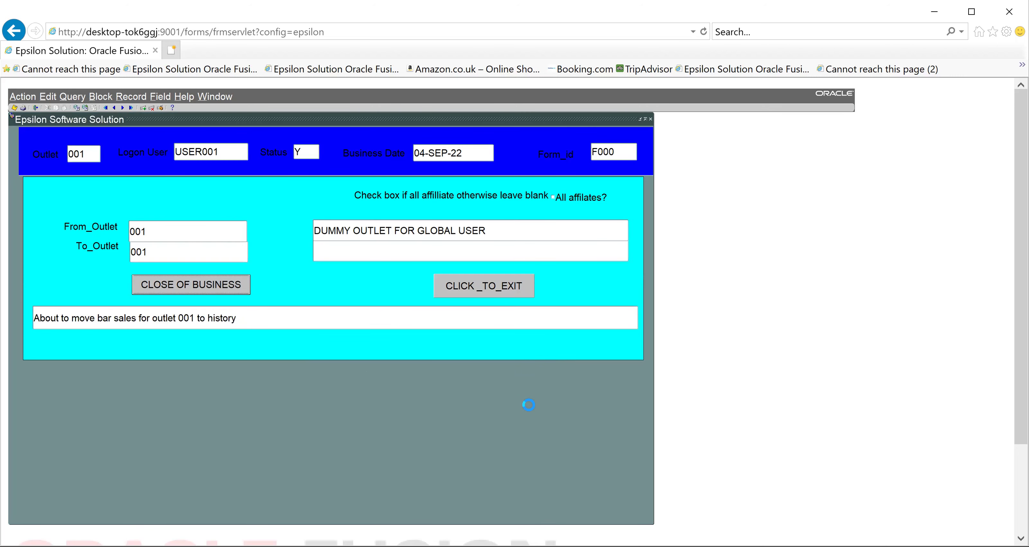
{"action": "left_click", "coordinate": [216, 288]}
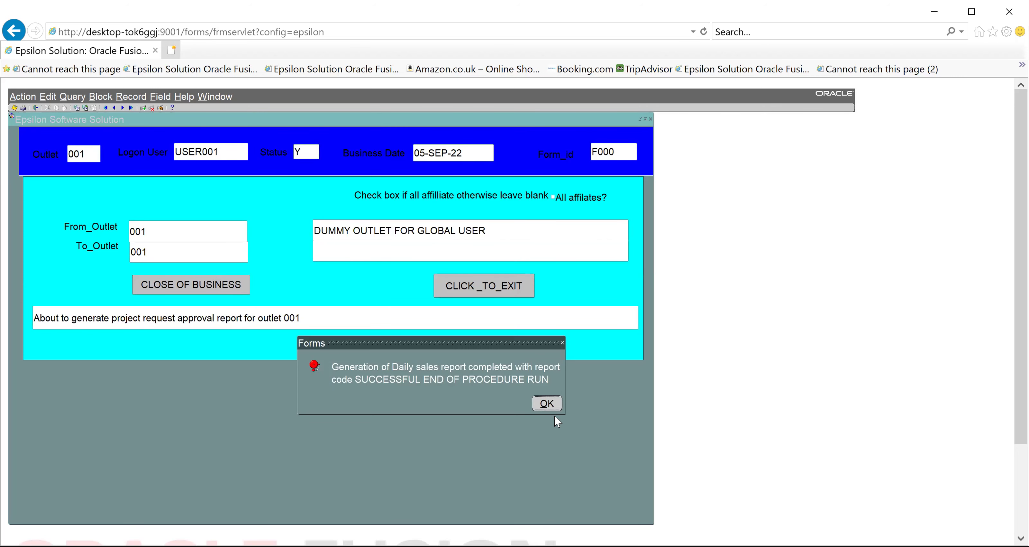
{"action": "left_click", "coordinate": [544, 402]}
{"action": "left_click", "coordinate": [545, 402]}
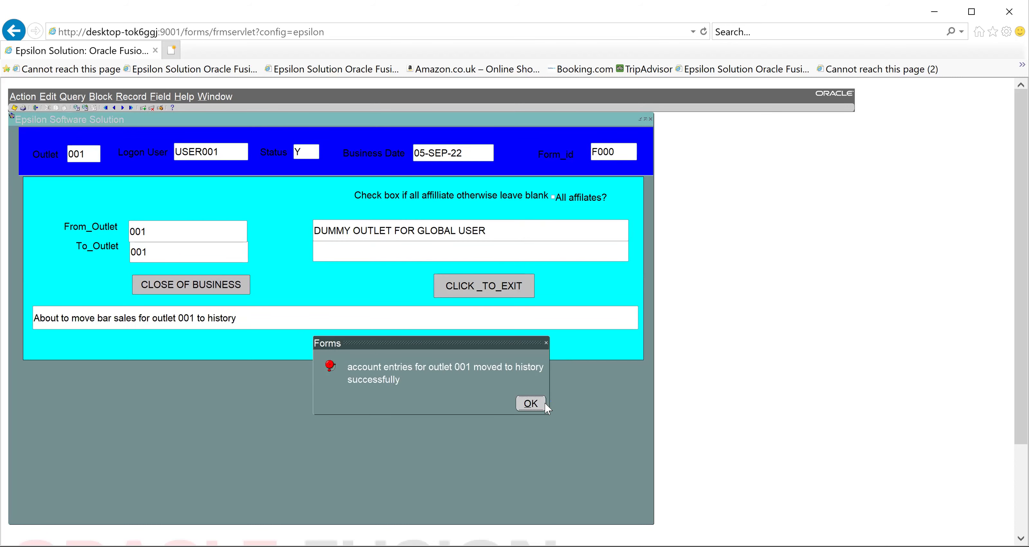
{"action": "left_click", "coordinate": [544, 402]}
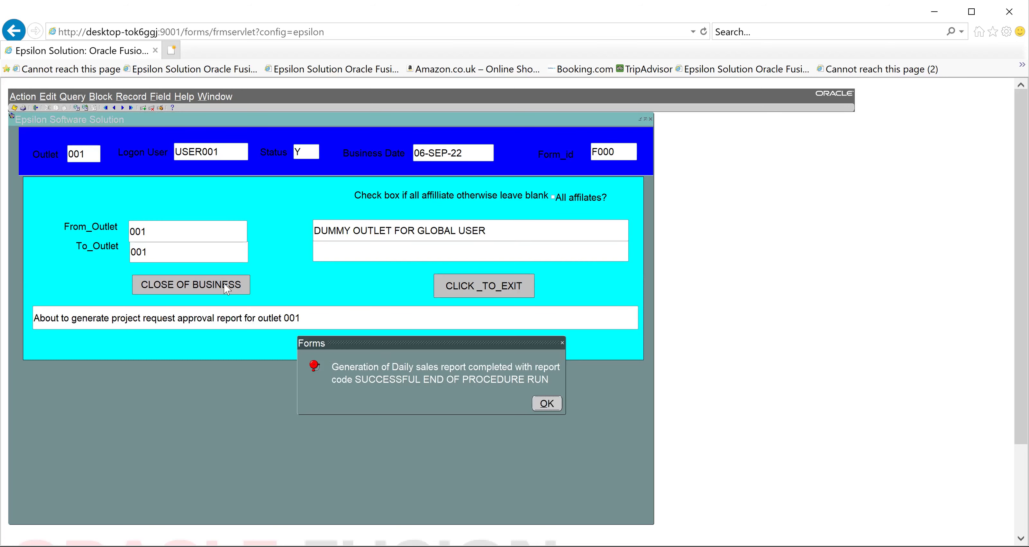
{"action": "left_click", "coordinate": [546, 403]}
{"action": "left_click", "coordinate": [546, 402]}
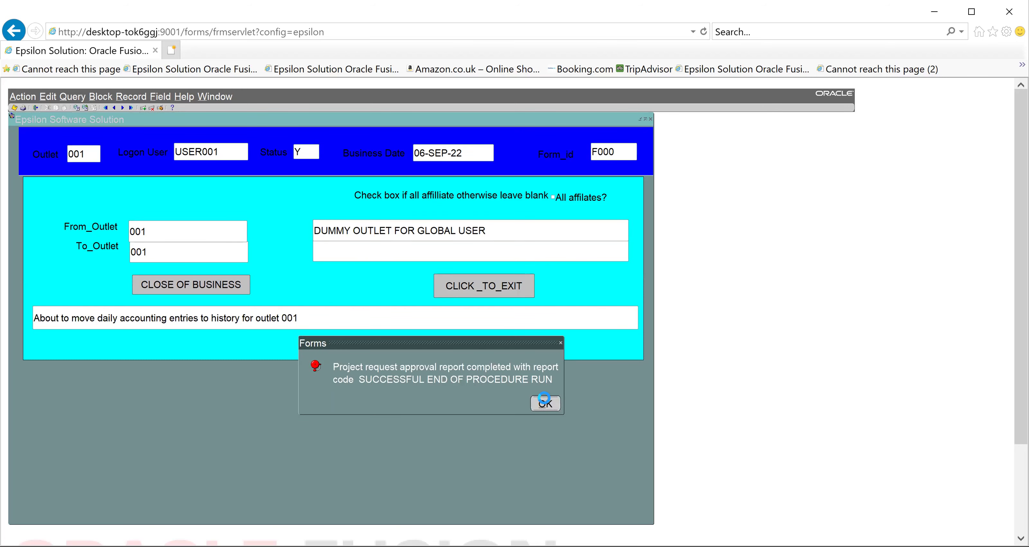
{"action": "left_click", "coordinate": [543, 402]}
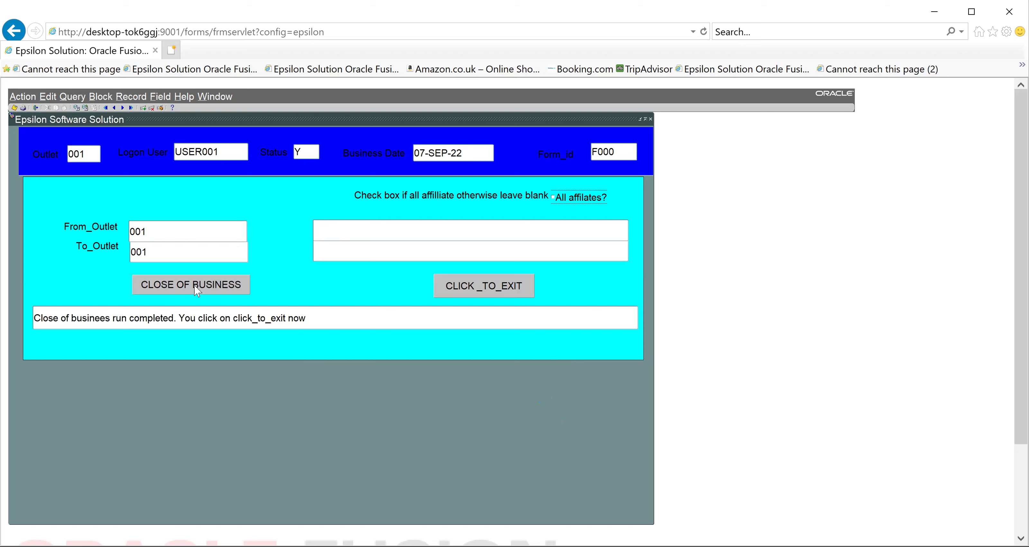
Keep running close of business until the date reaches 10-SEP-22, then start another run
{"action": "left_click", "coordinate": [196, 287]}
{"action": "left_click", "coordinate": [536, 400]}
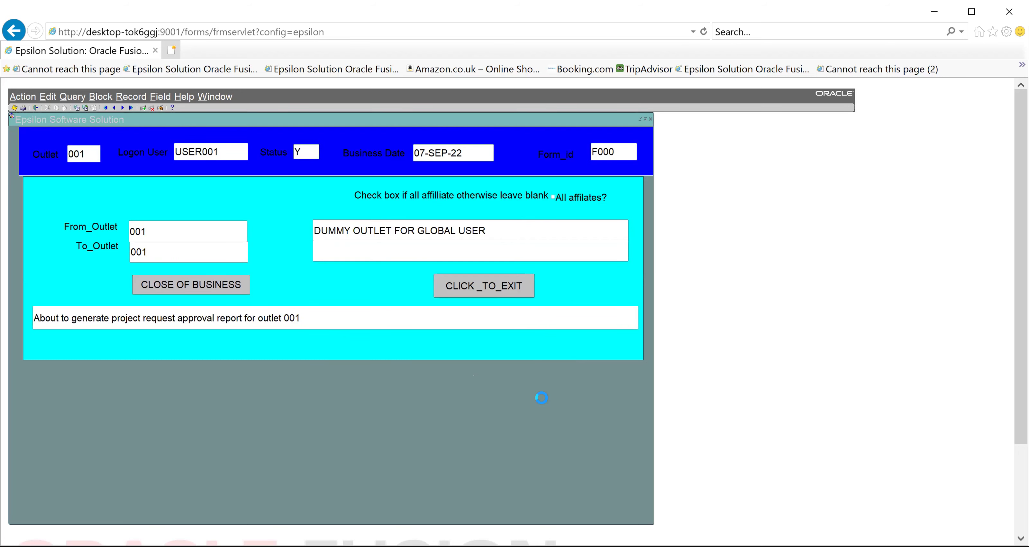
{"action": "left_click", "coordinate": [541, 399]}
{"action": "left_click", "coordinate": [541, 400]}
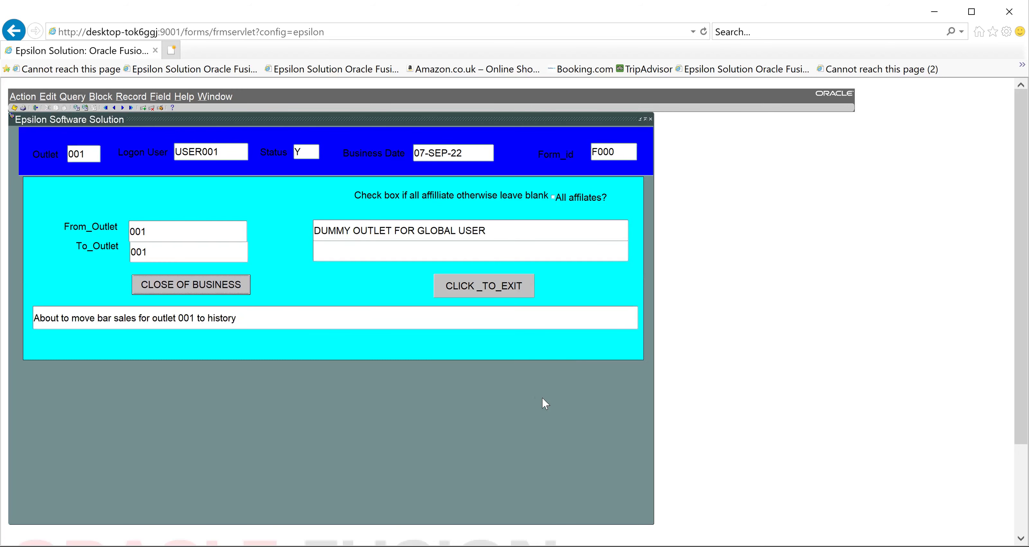
{"action": "left_click", "coordinate": [204, 288]}
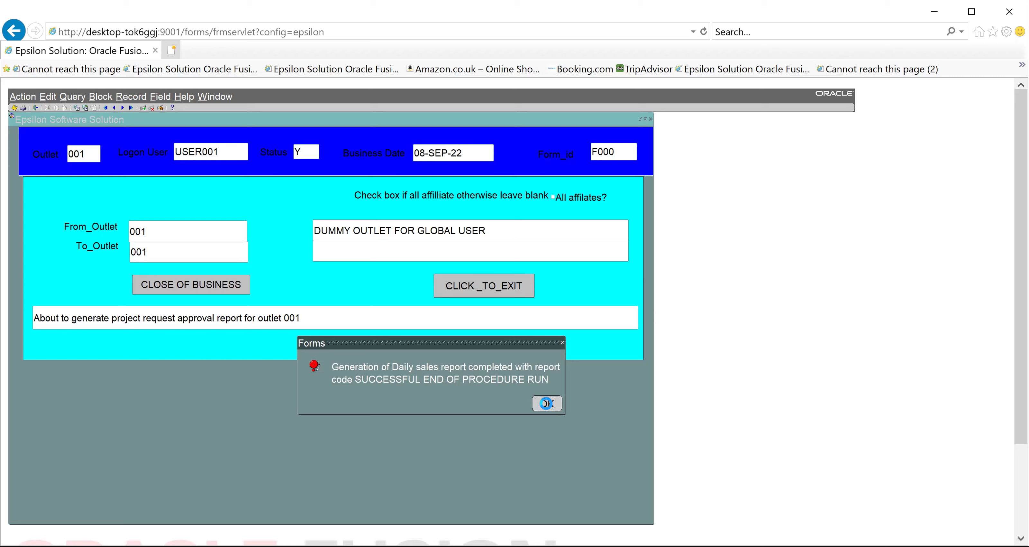
{"action": "left_click", "coordinate": [547, 403]}
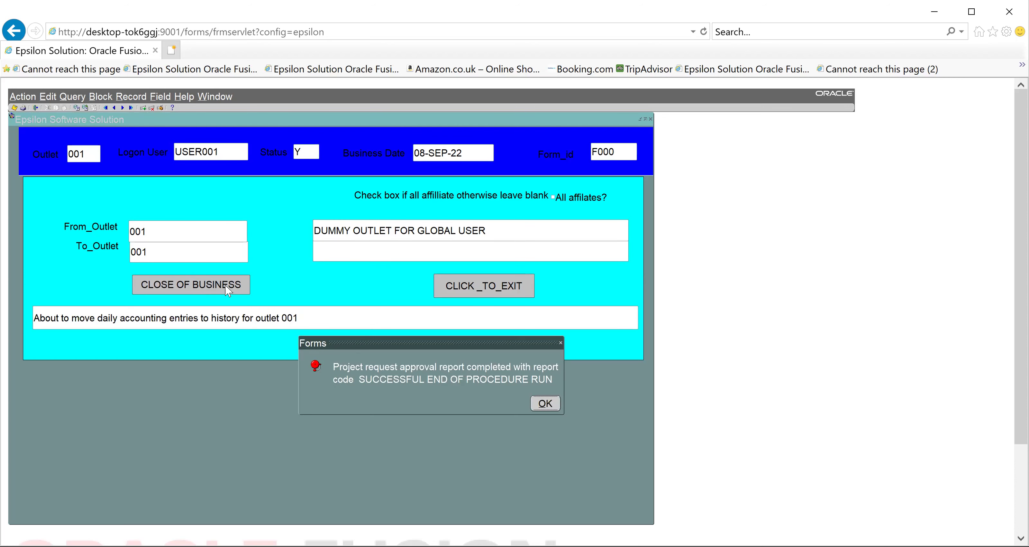
{"action": "key", "text": "Return"}
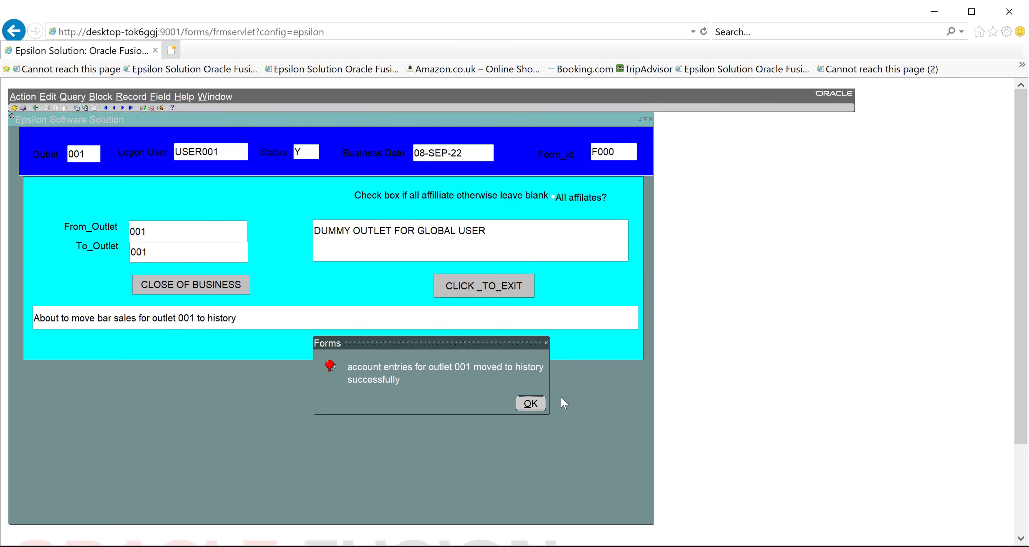
{"action": "key", "text": "Return"}
{"action": "left_click", "coordinate": [221, 287]}
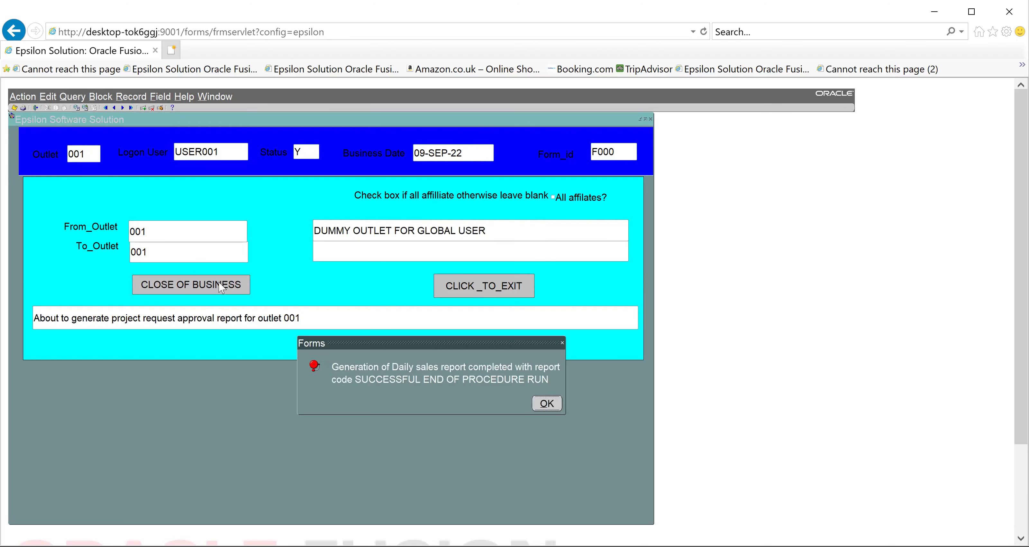
{"action": "left_click", "coordinate": [553, 404]}
{"action": "left_click", "coordinate": [553, 403]}
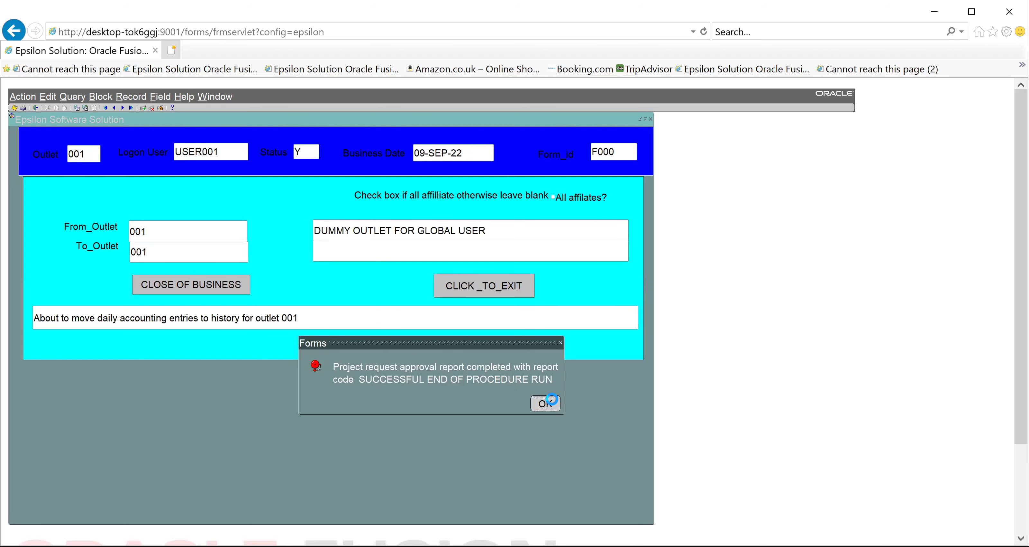
{"action": "left_click", "coordinate": [533, 404]}
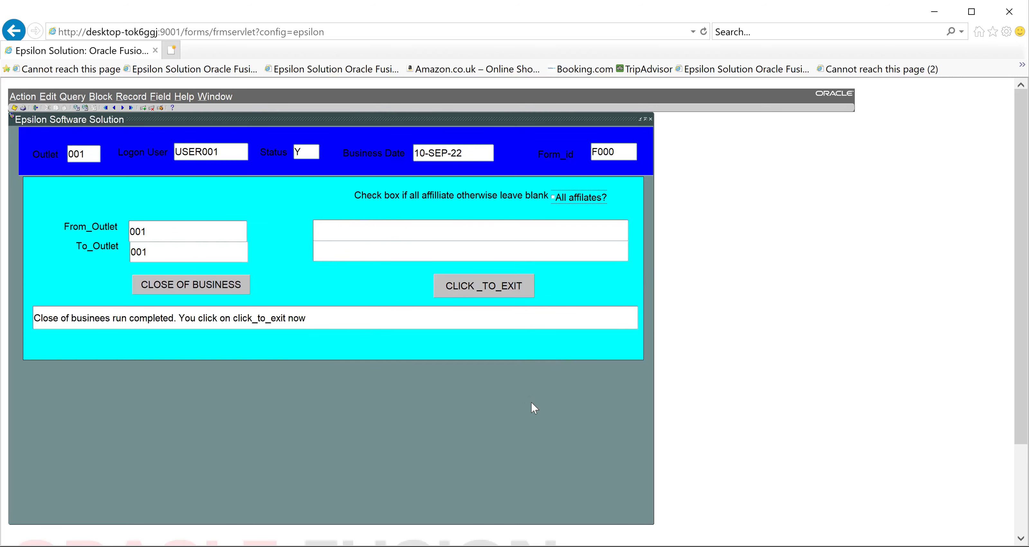
{"action": "left_click", "coordinate": [230, 282]}
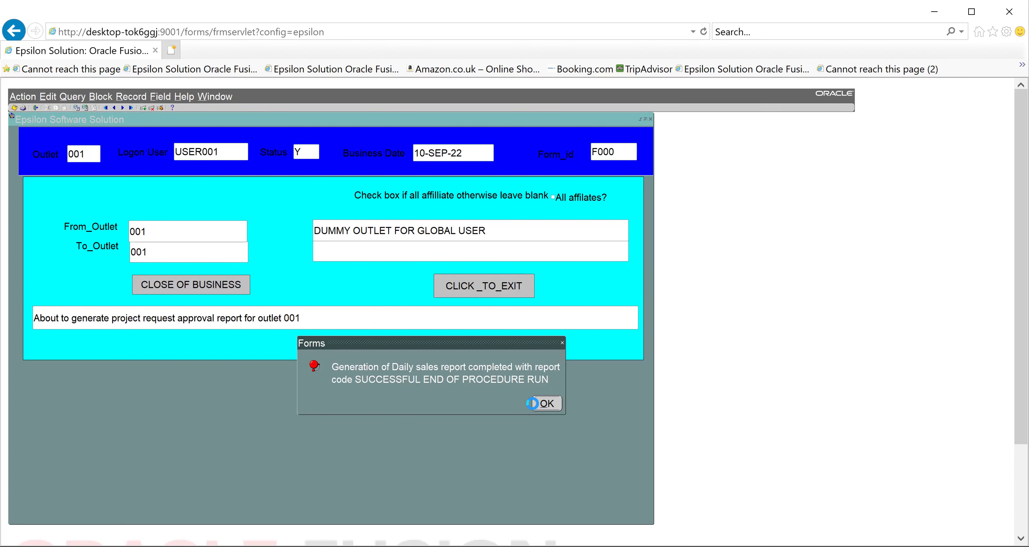
Dismiss the last sales report message and refresh the main menu to show 24-SEP-2022
{"action": "left_click", "coordinate": [533, 403]}
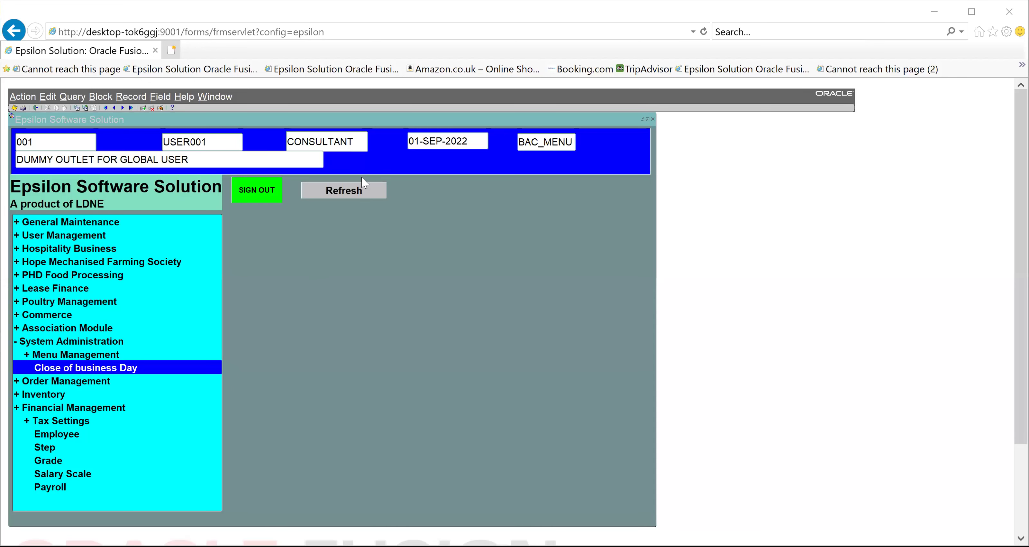
{"action": "left_click", "coordinate": [327, 191]}
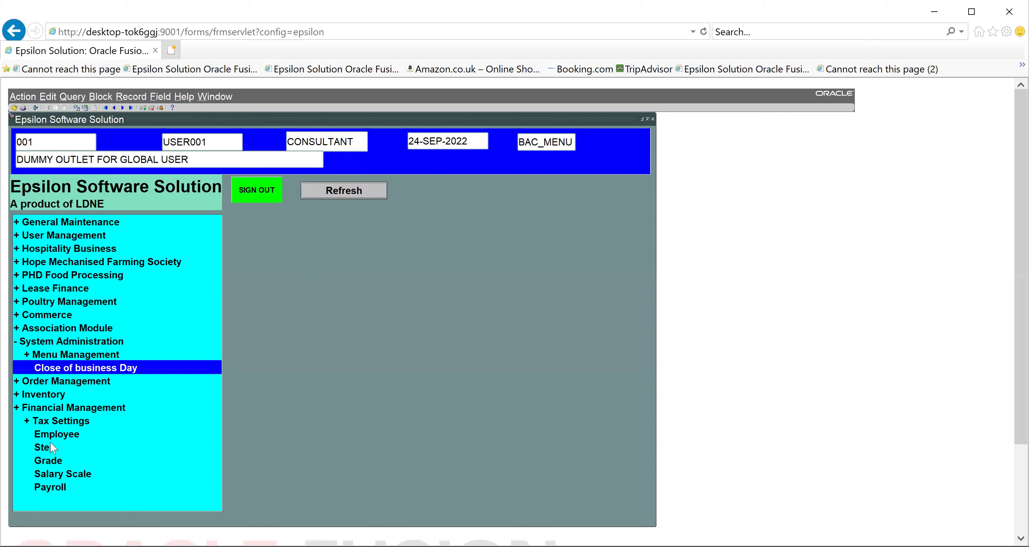
Run payroll and payslips for outlet 001 on 24-SEP-22, then exit the Payroll form
{"action": "double_click", "coordinate": [49, 486]}
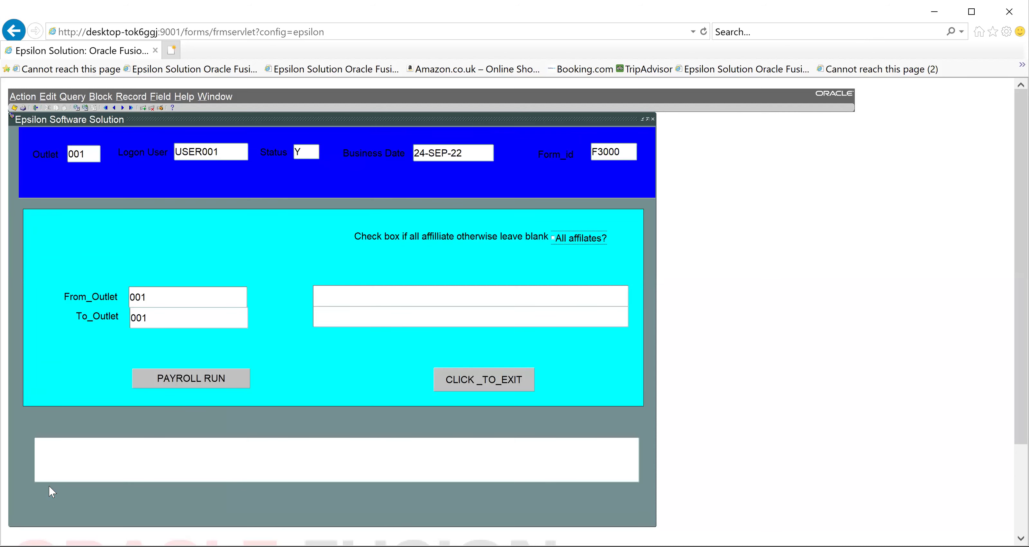
{"action": "key", "text": "Tab"}
{"action": "key", "text": "Tab"}
{"action": "key", "text": "Tab"}
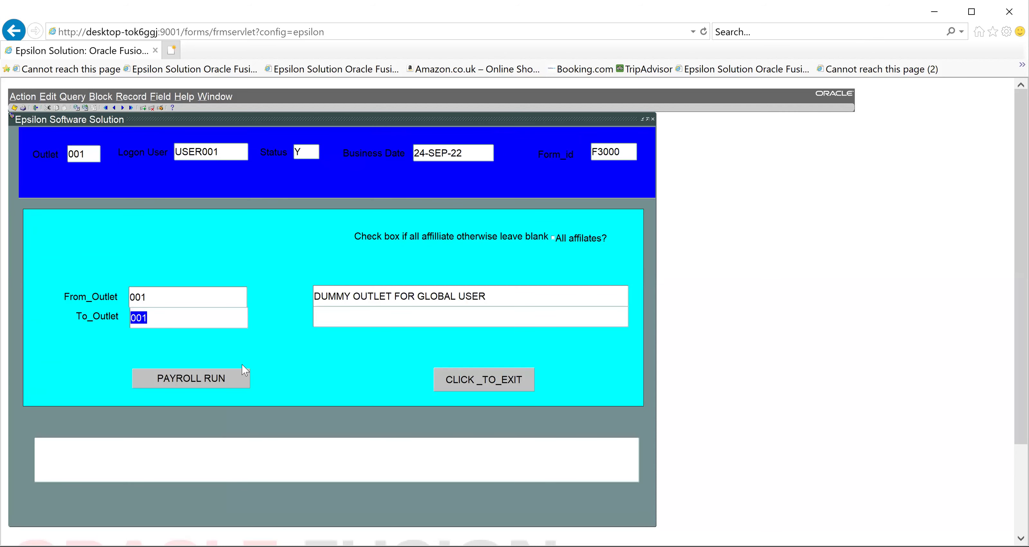
{"action": "left_click", "coordinate": [219, 384]}
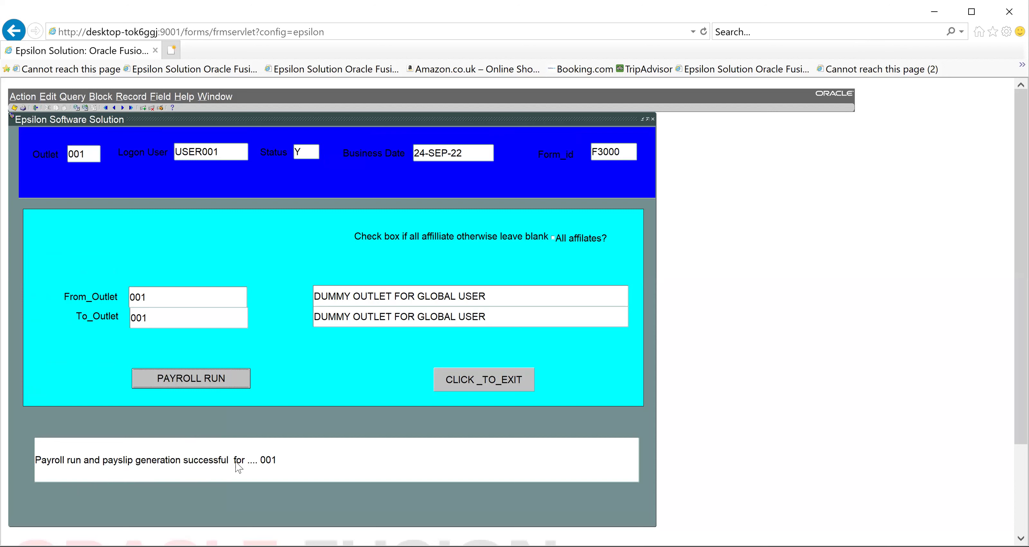
{"action": "left_click", "coordinate": [498, 376]}
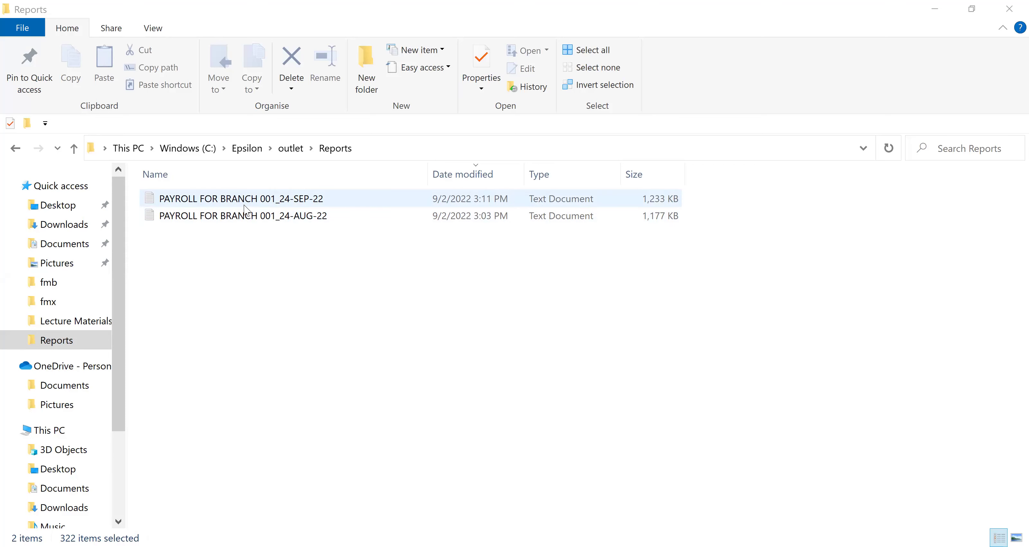
Open the branch 001 payroll reports for 24-AUG-22 and 24-SEP-22 from the Reports folder
{"action": "double_click", "coordinate": [238, 216]}
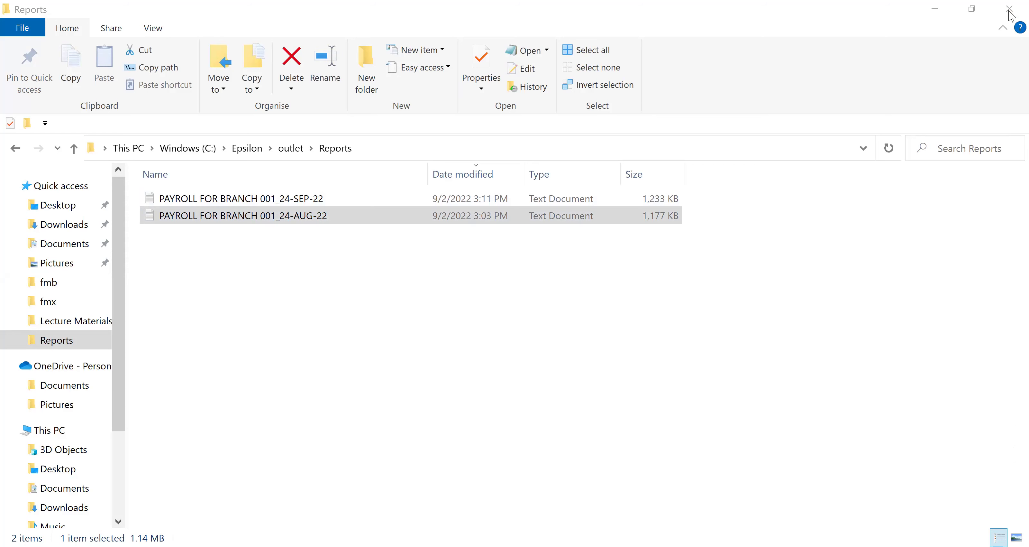
{"action": "double_click", "coordinate": [271, 203]}
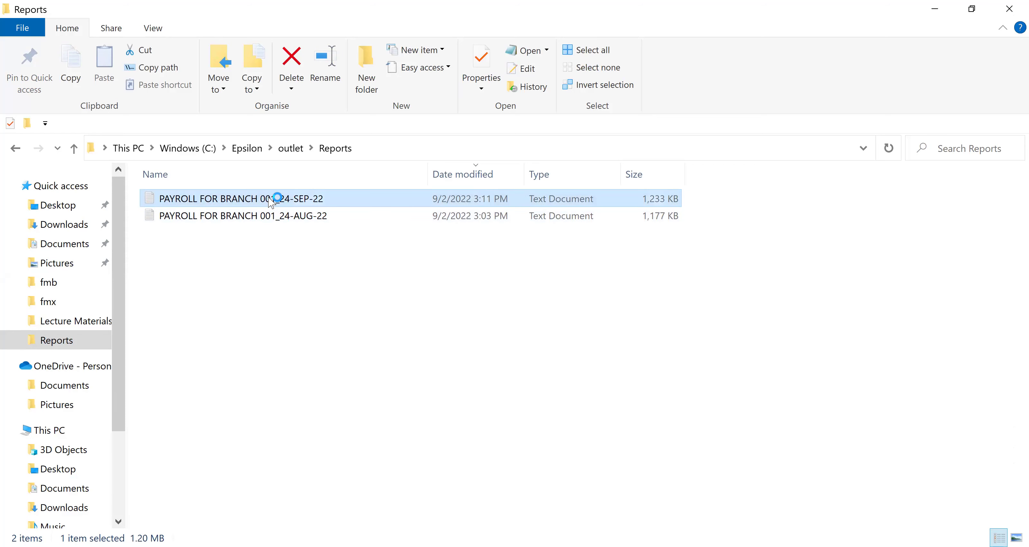